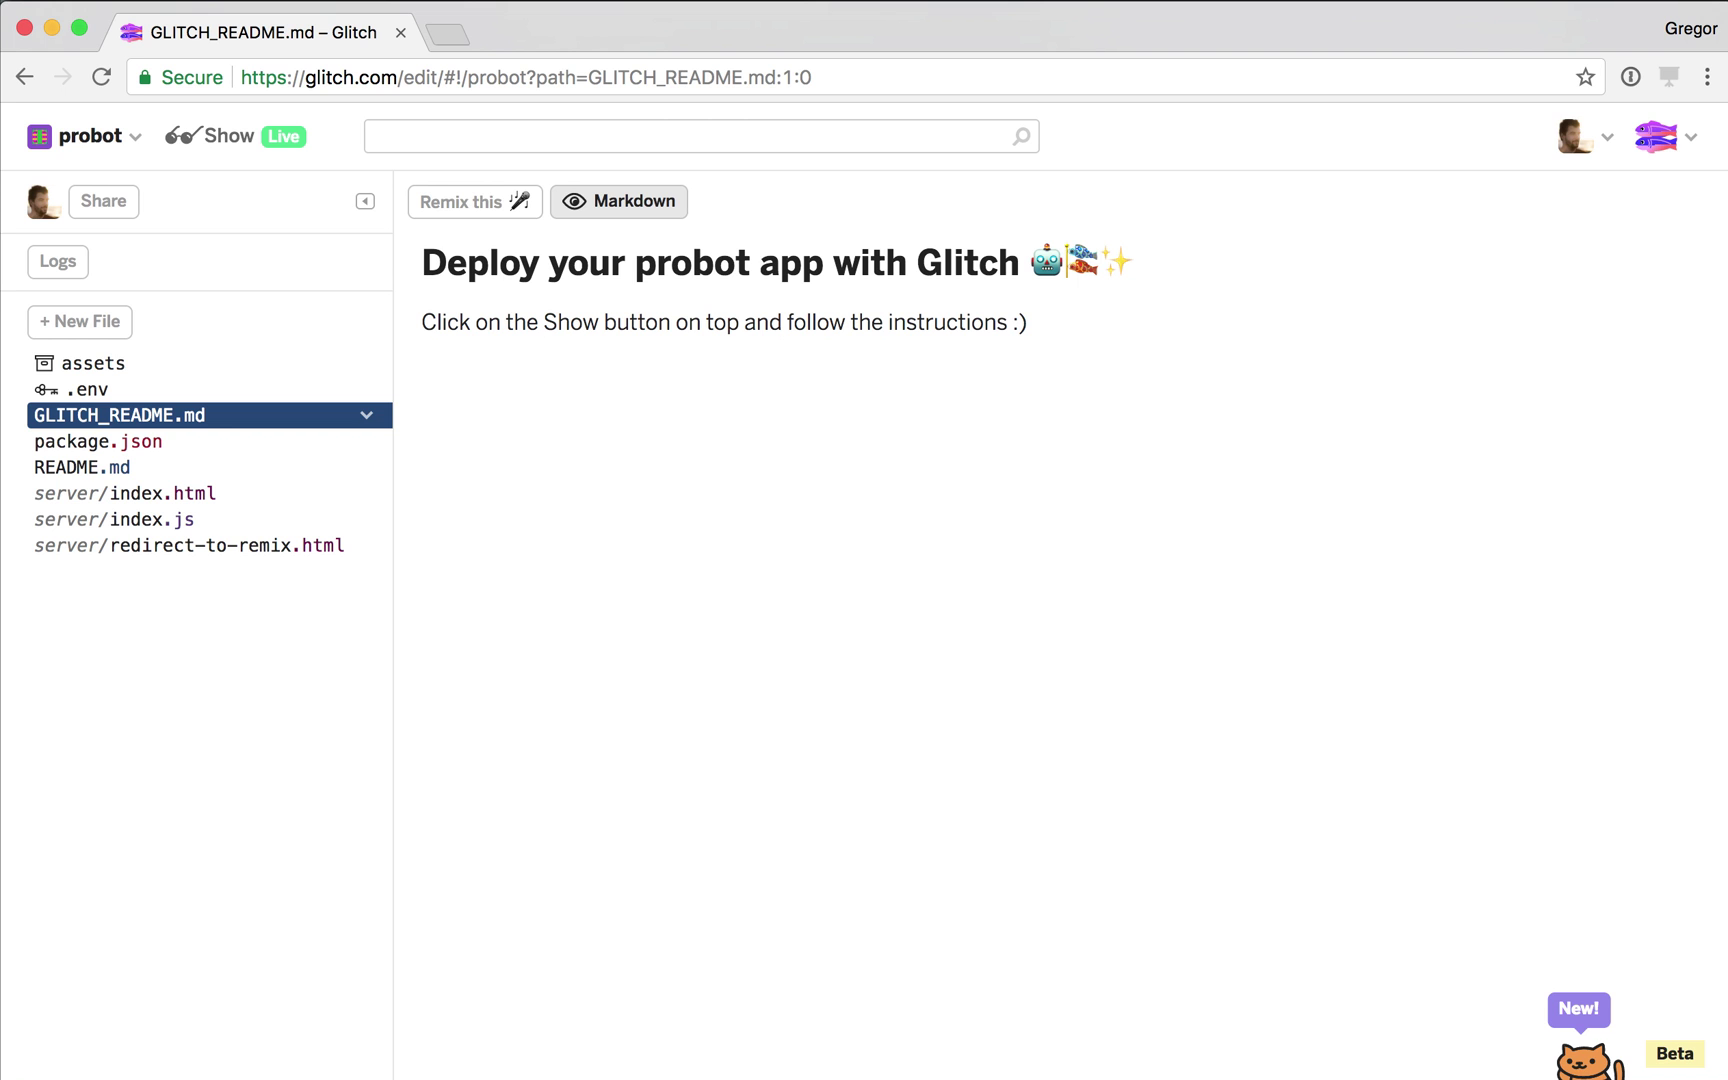
Go to probot.glitch.me to remix the probot starter into the new clear-amount project.
key(super+l)
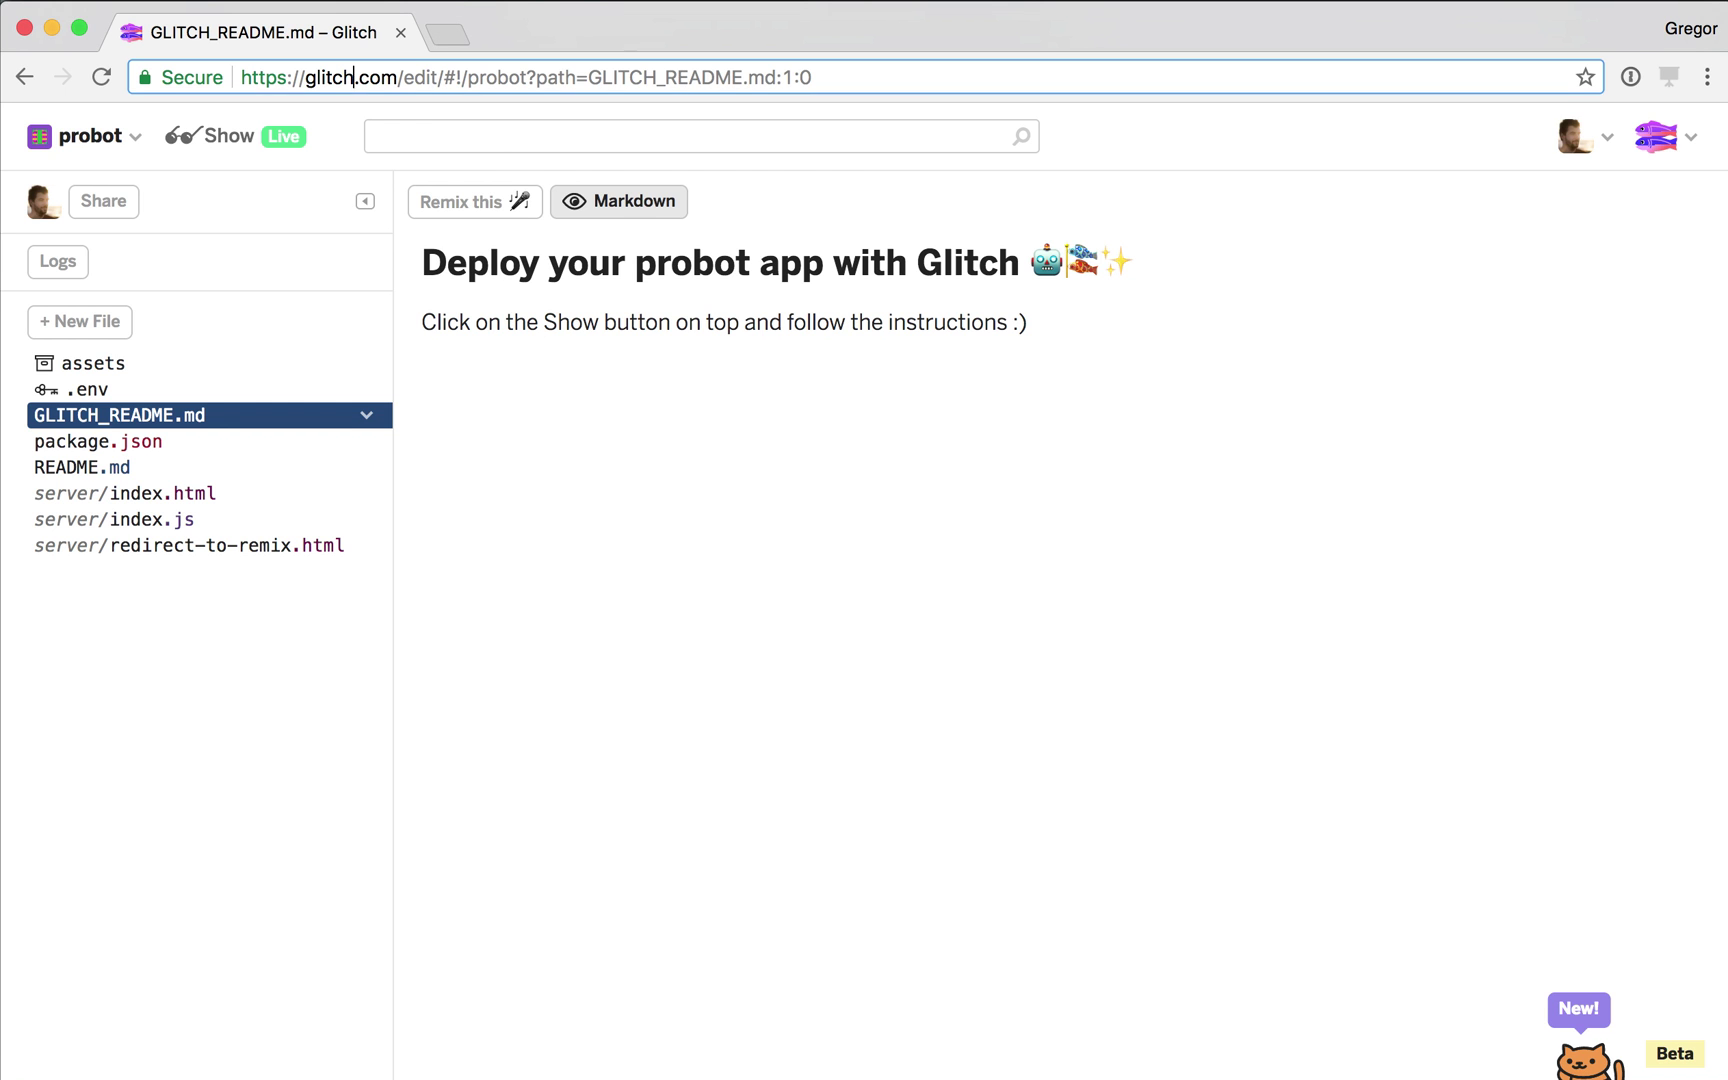
text(probot.glit)
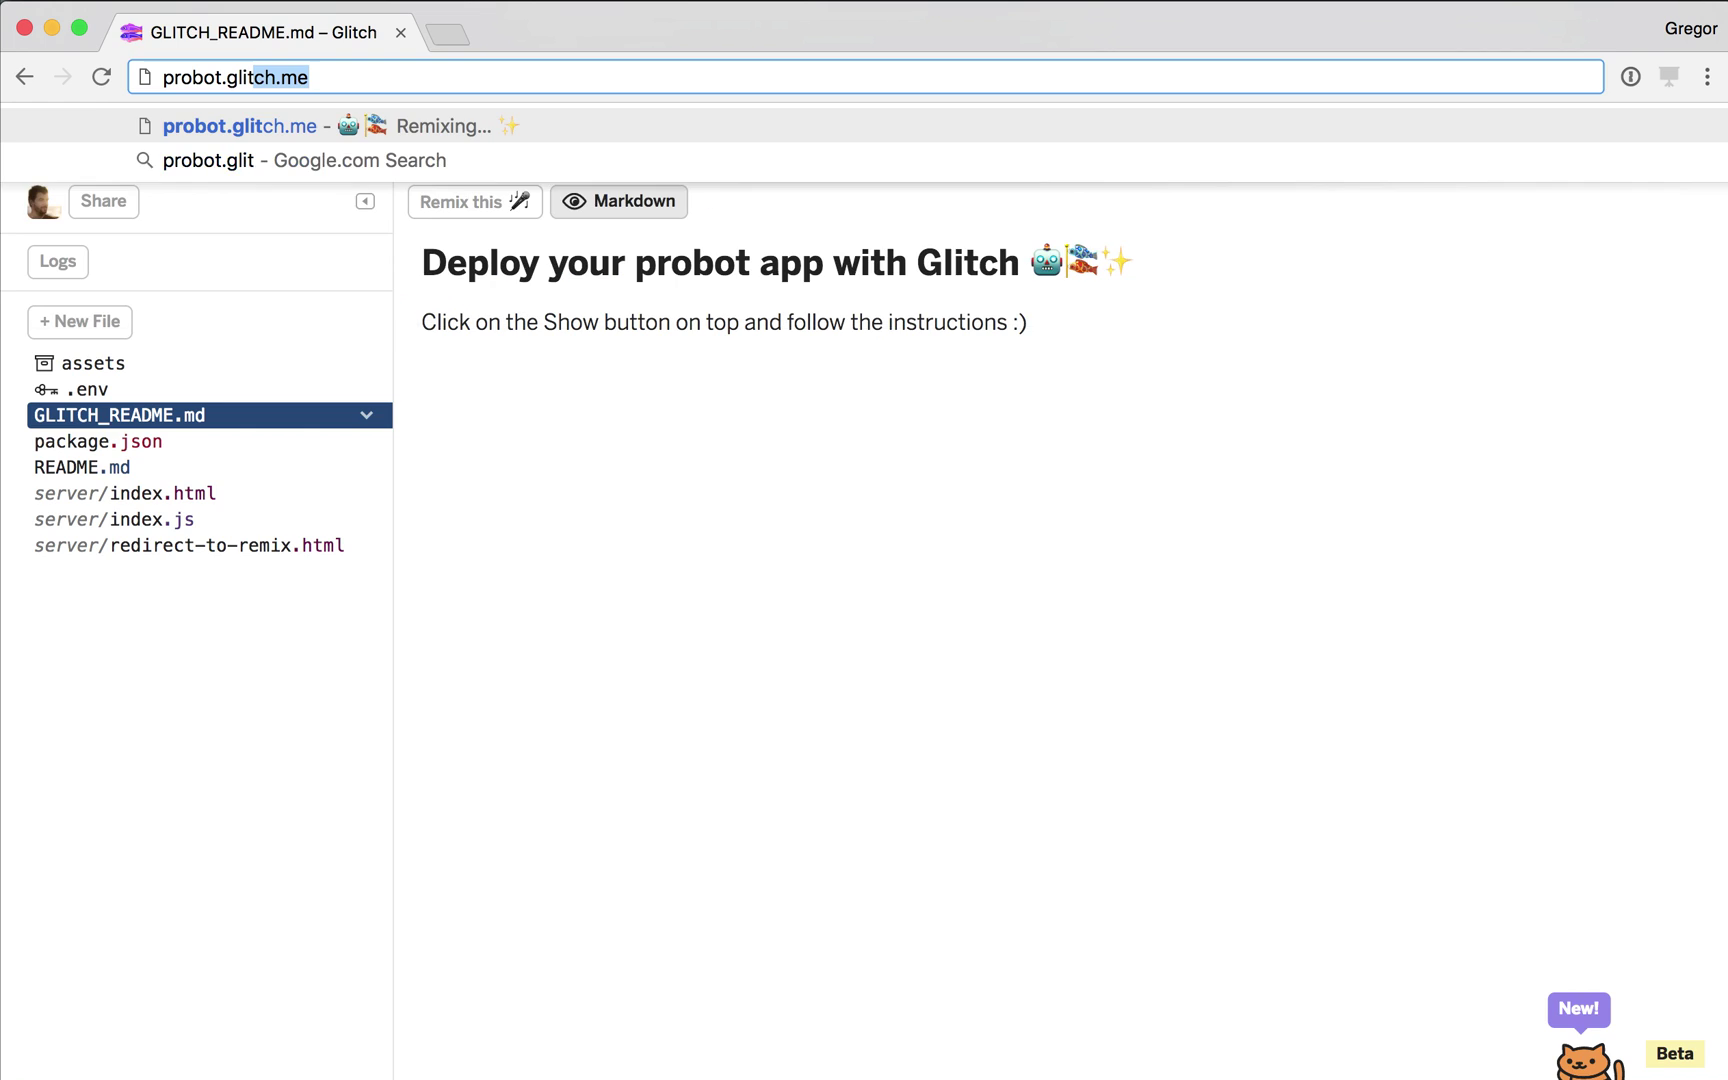
key(Return)
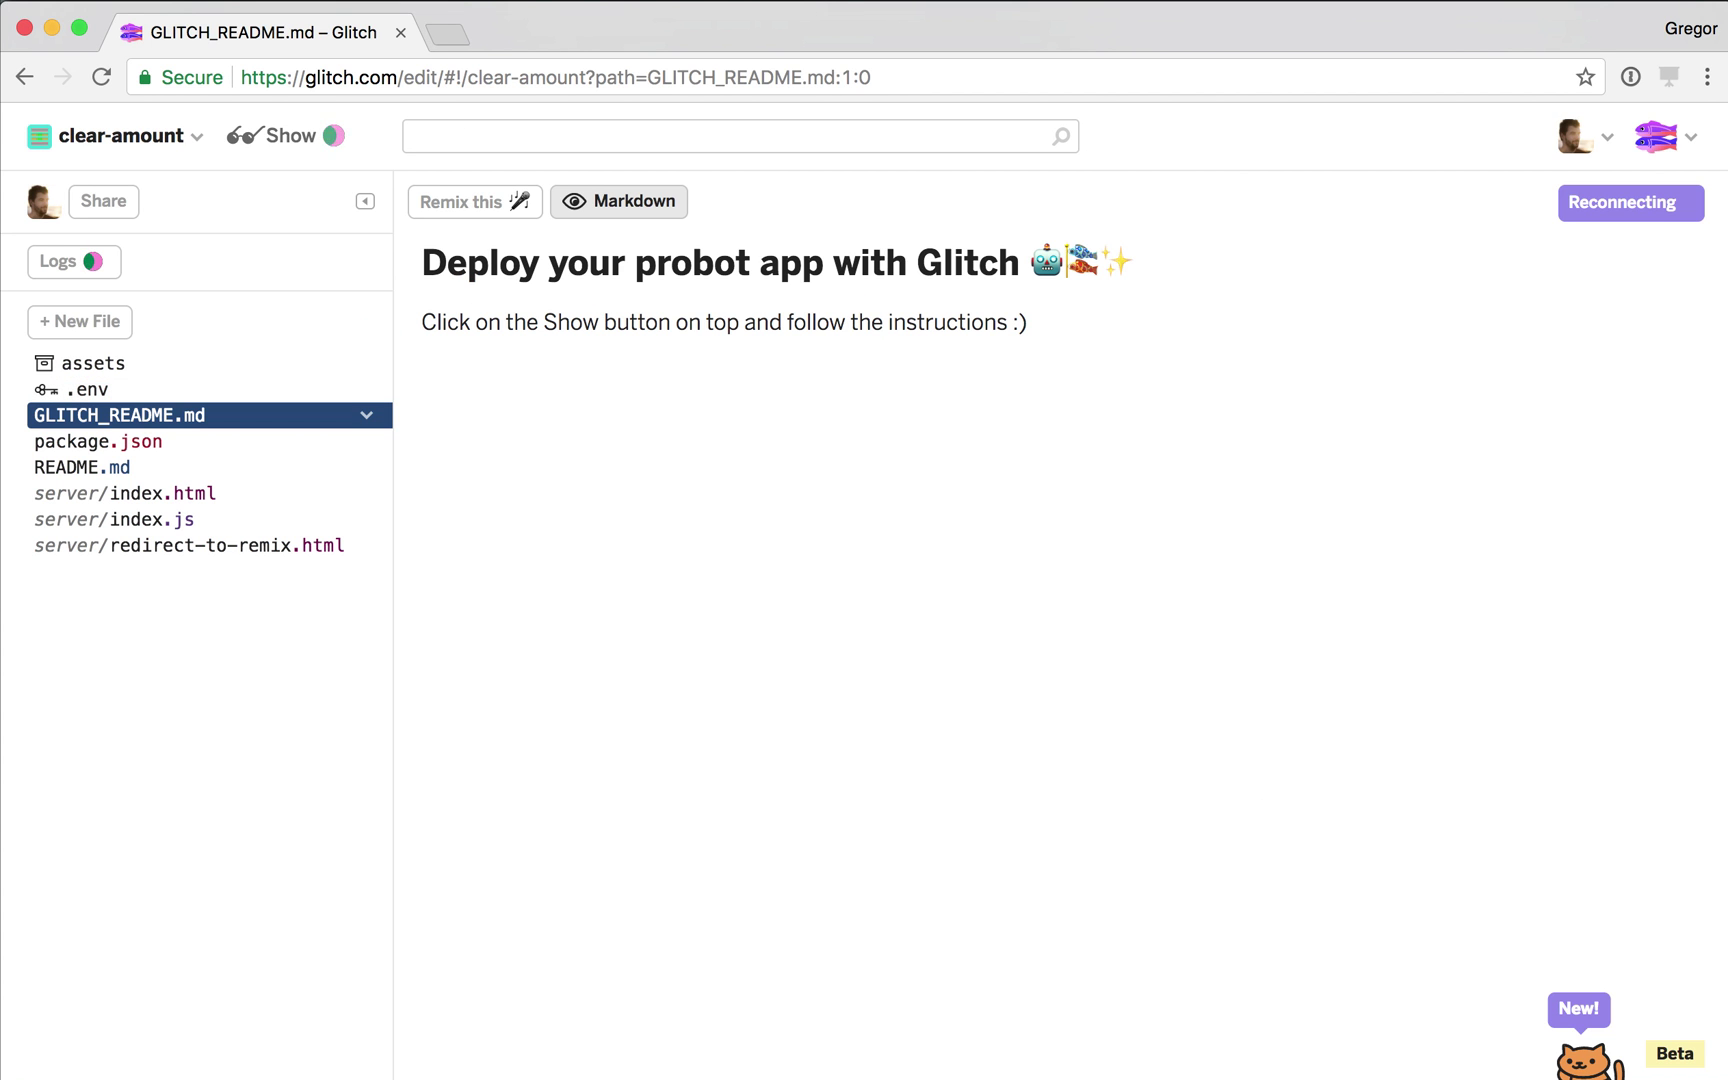
Set the Glitch Repository URL to github.com/hoodiehq/first-timers-bot.
click(305, 137)
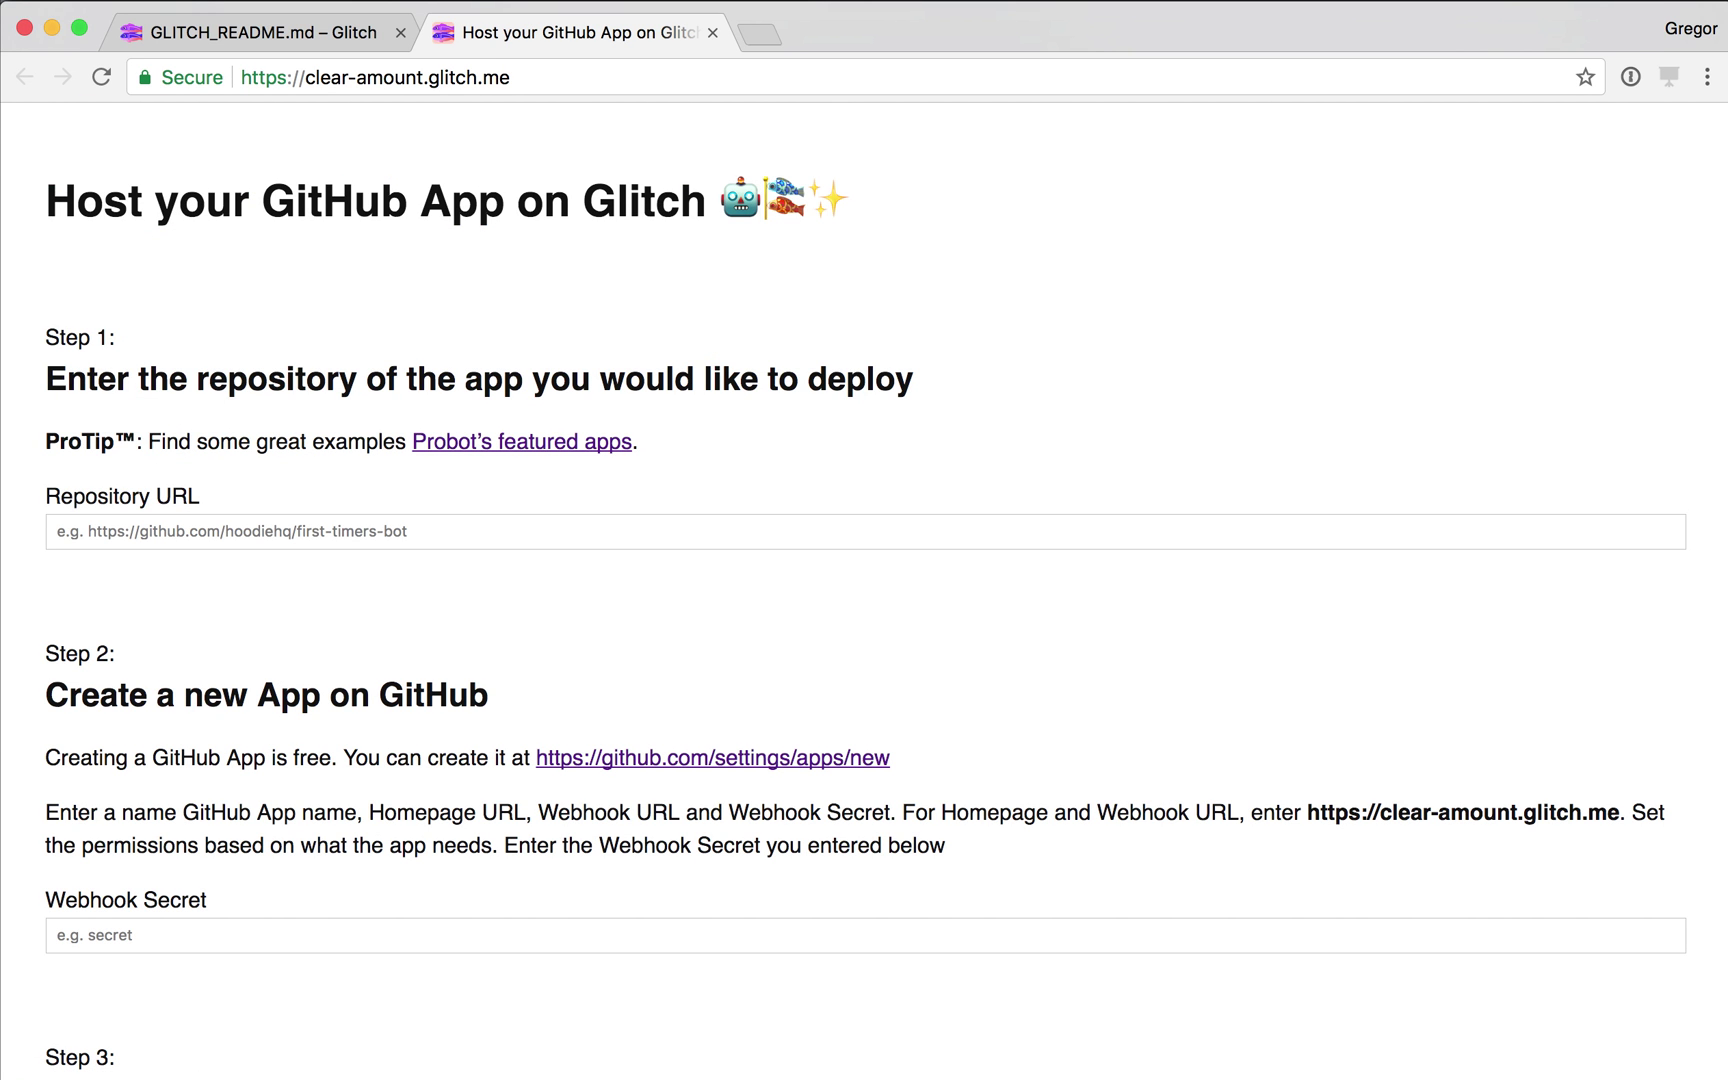
click(57, 531)
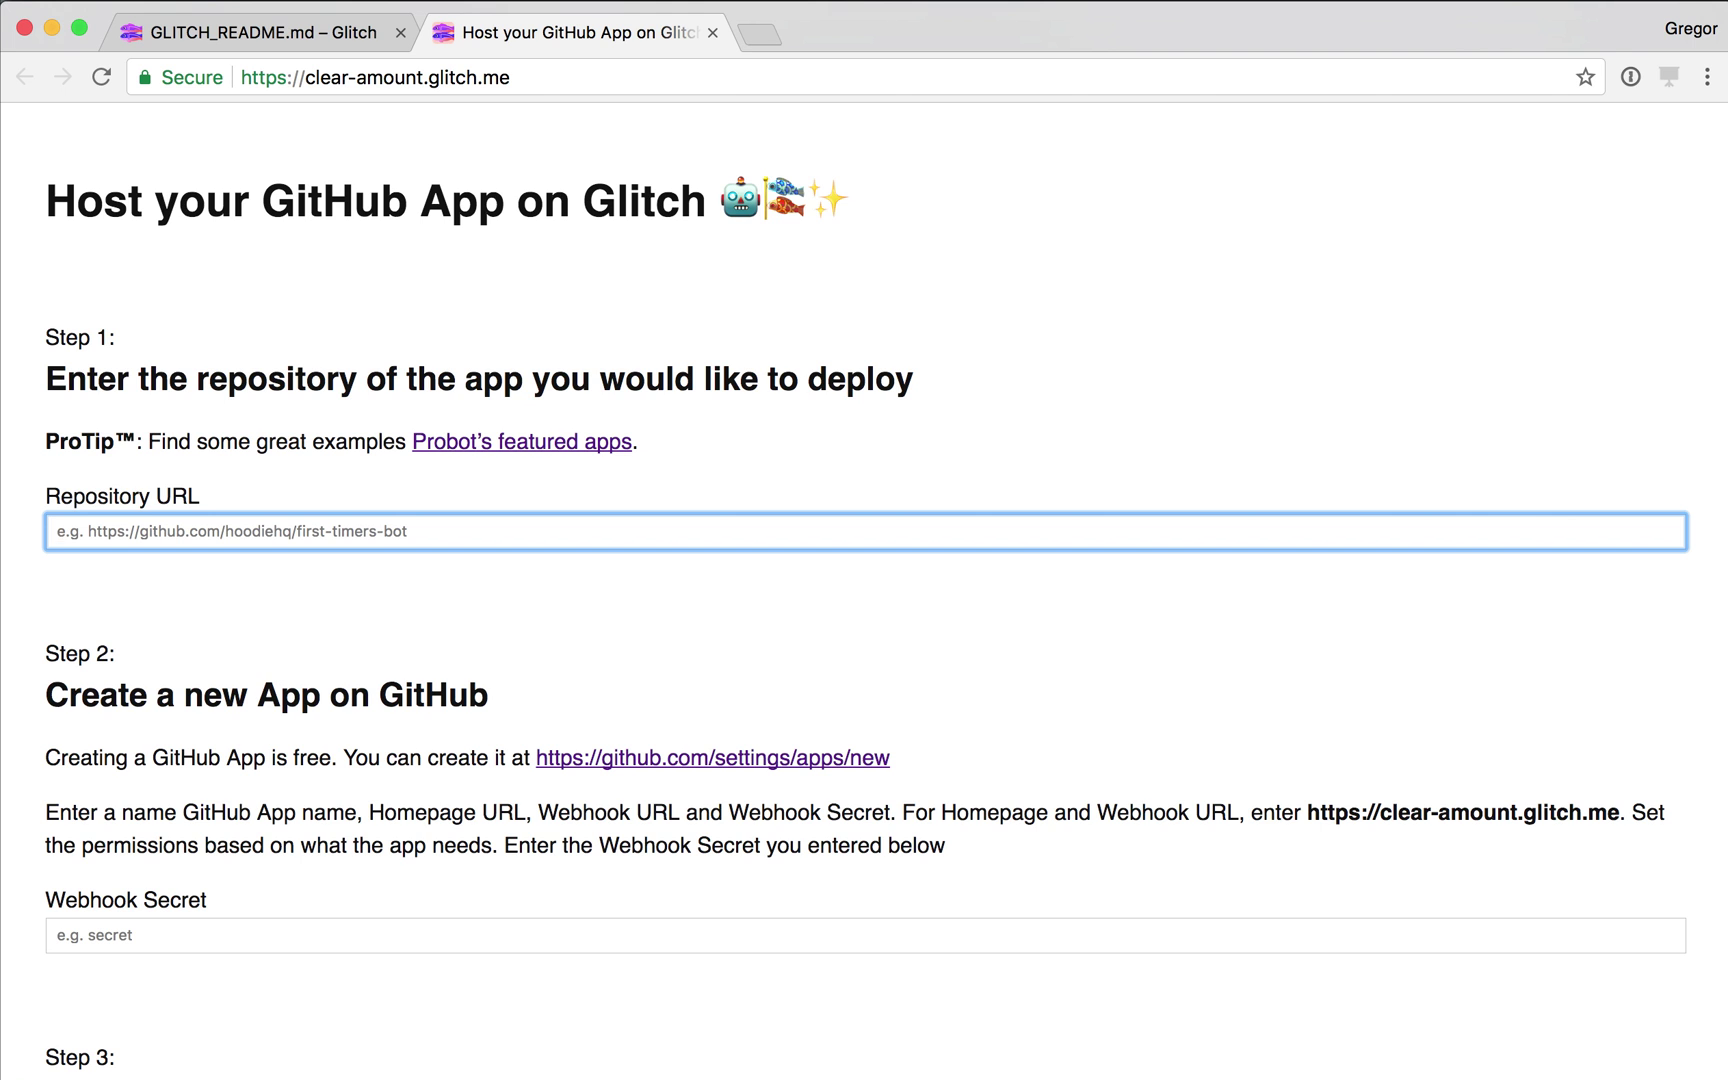
key(Return)
key(ctrl+t)
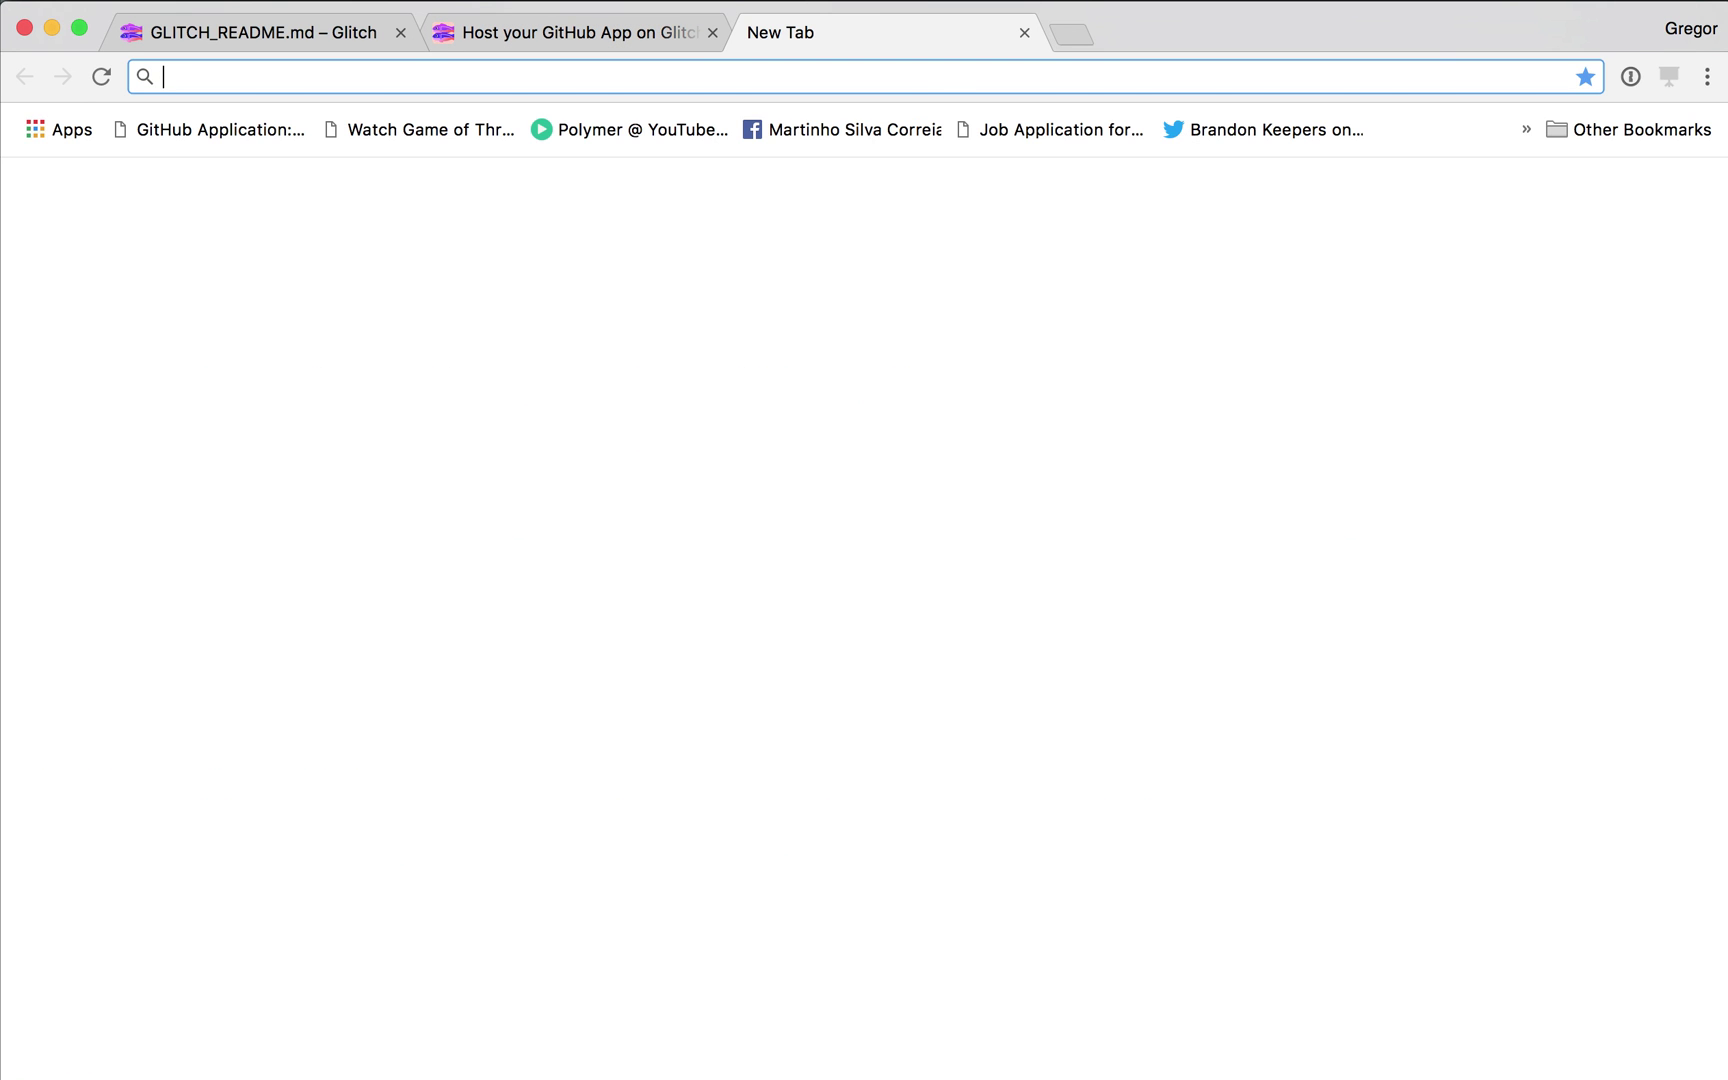
text(github.com/hoodiehq/camp)
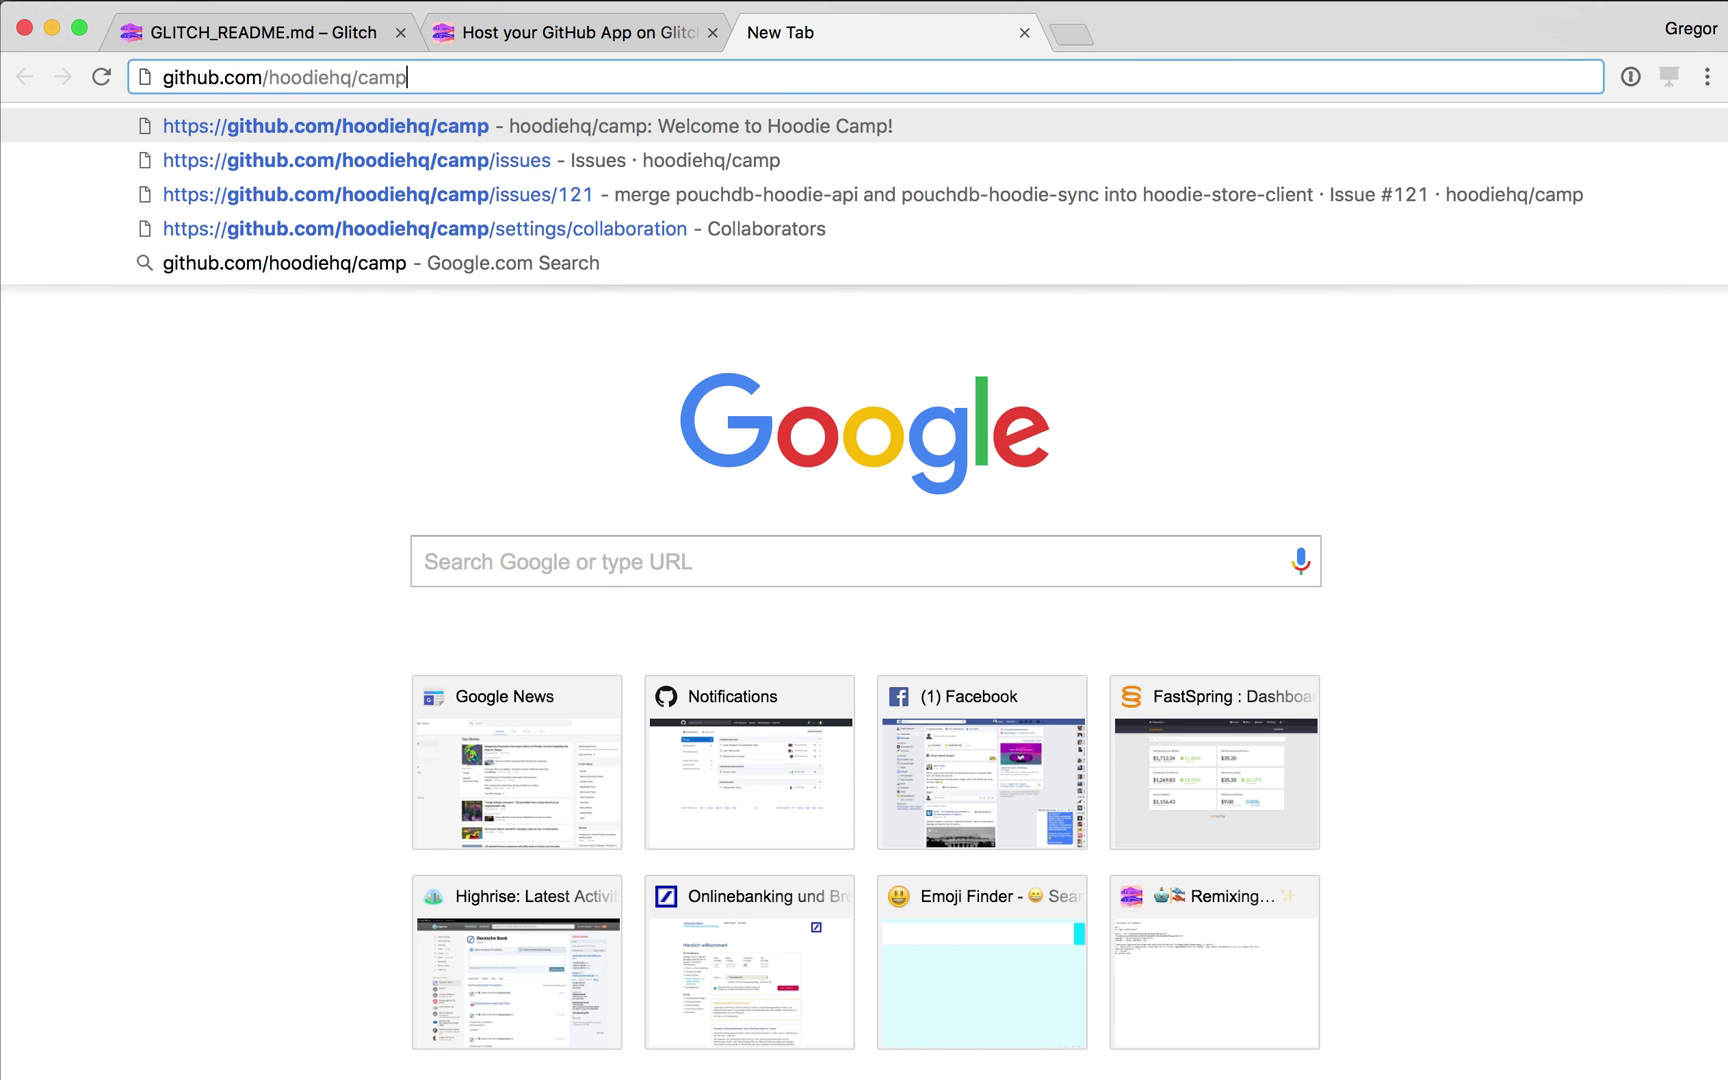
key(BackSpace)
text(fi)
key(Escape)
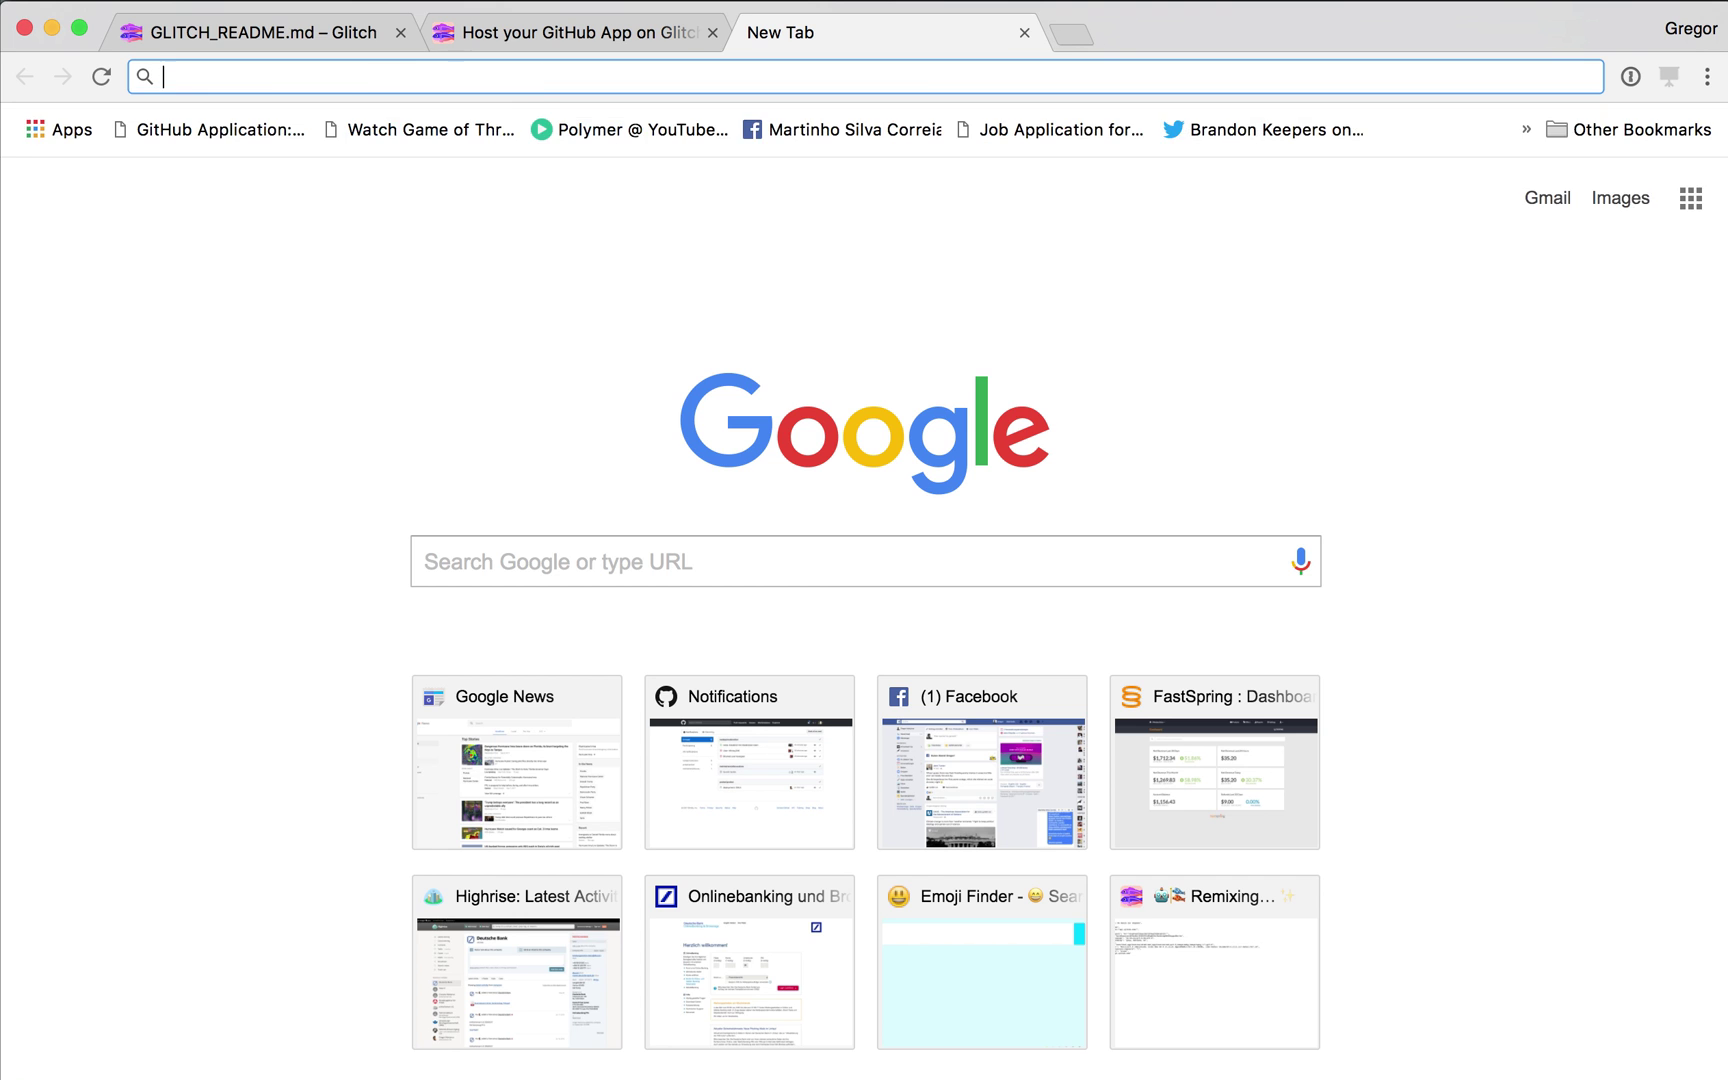
text(github.com/hoodiehq/first-timers-b)
key(Escape)
key(ctrl+w)
text(github.com/hoodiehq/first-timers-bot)
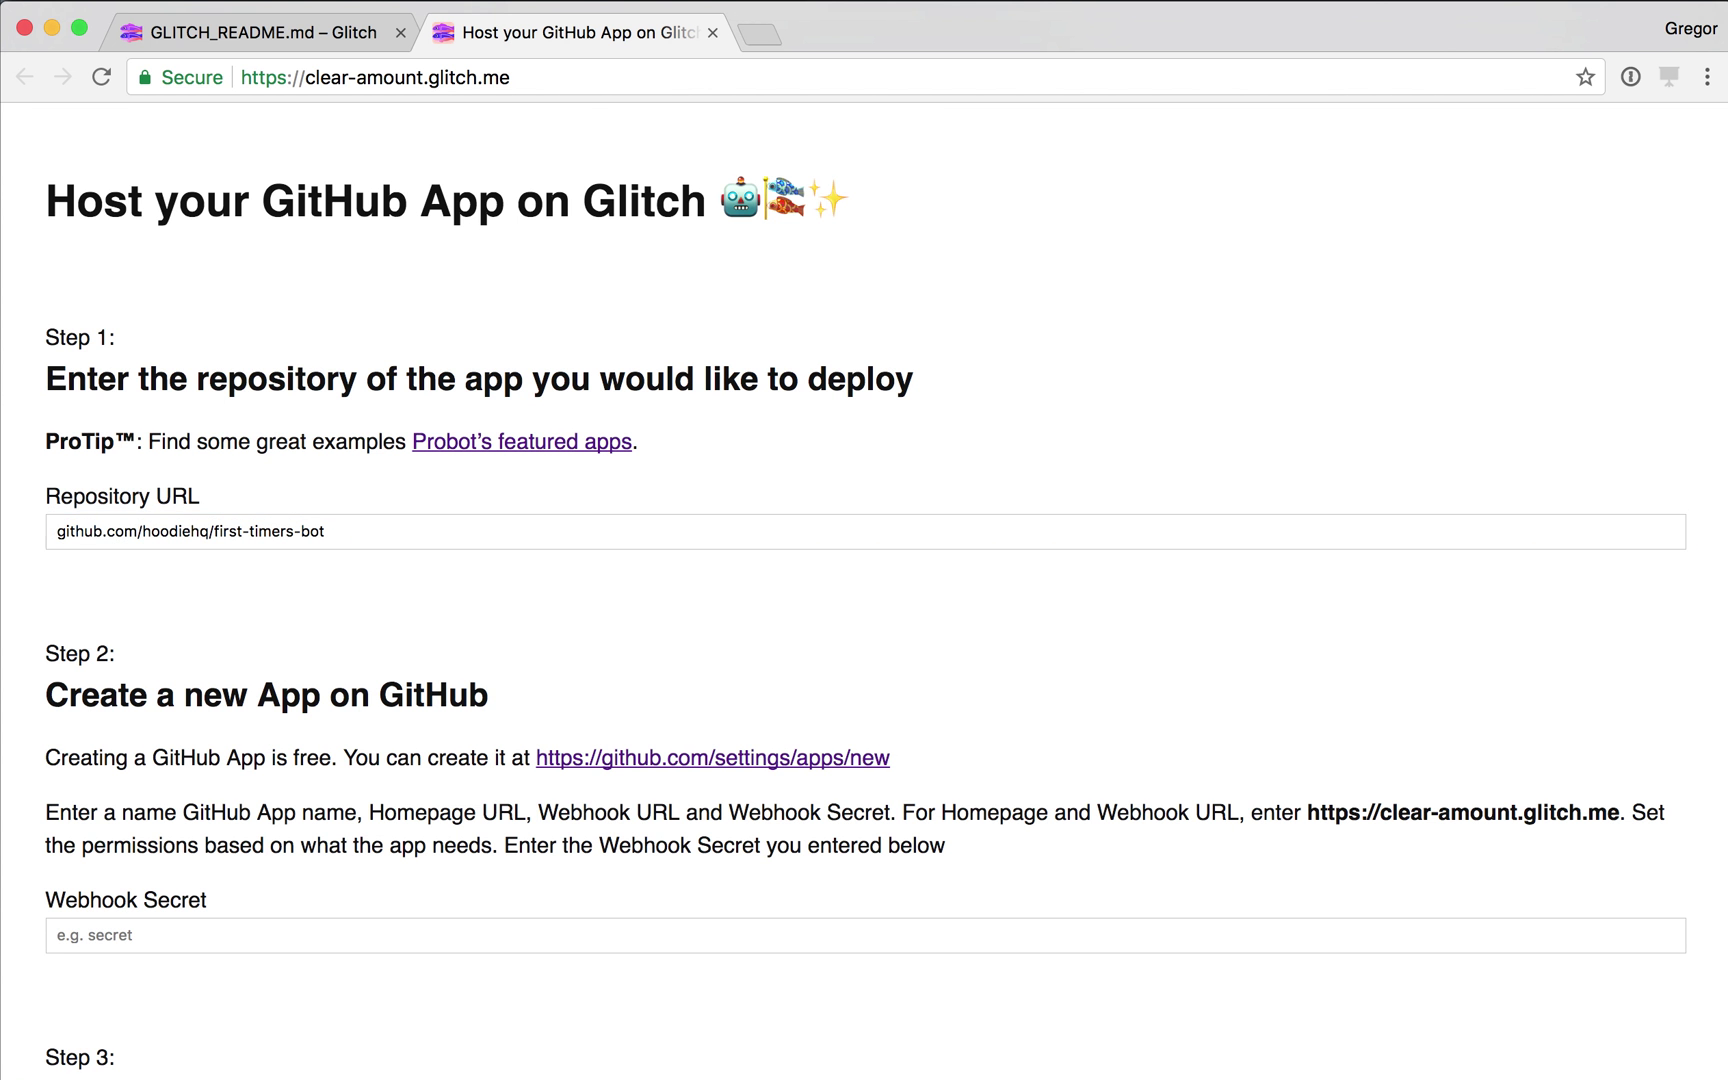
Open GitHub's new app registration page and copy the project's glitch.me address.
click(327, 531)
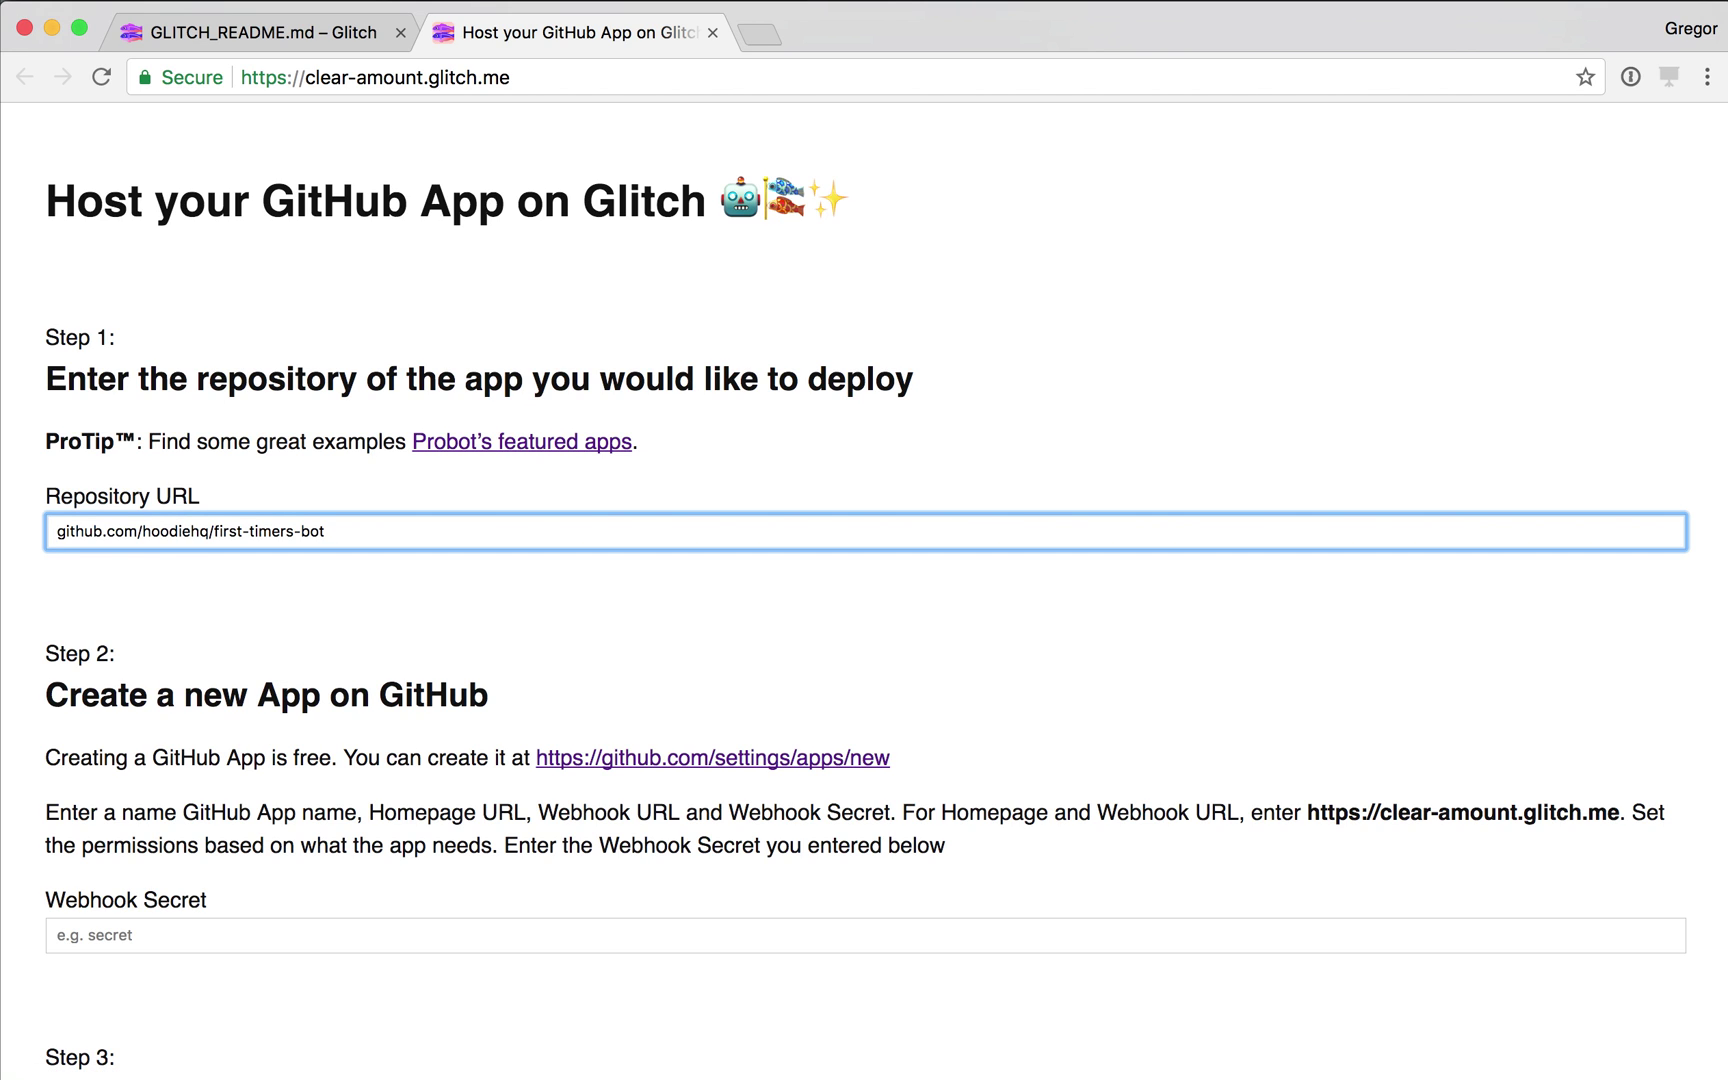
scroll(864, 590, down, 4)
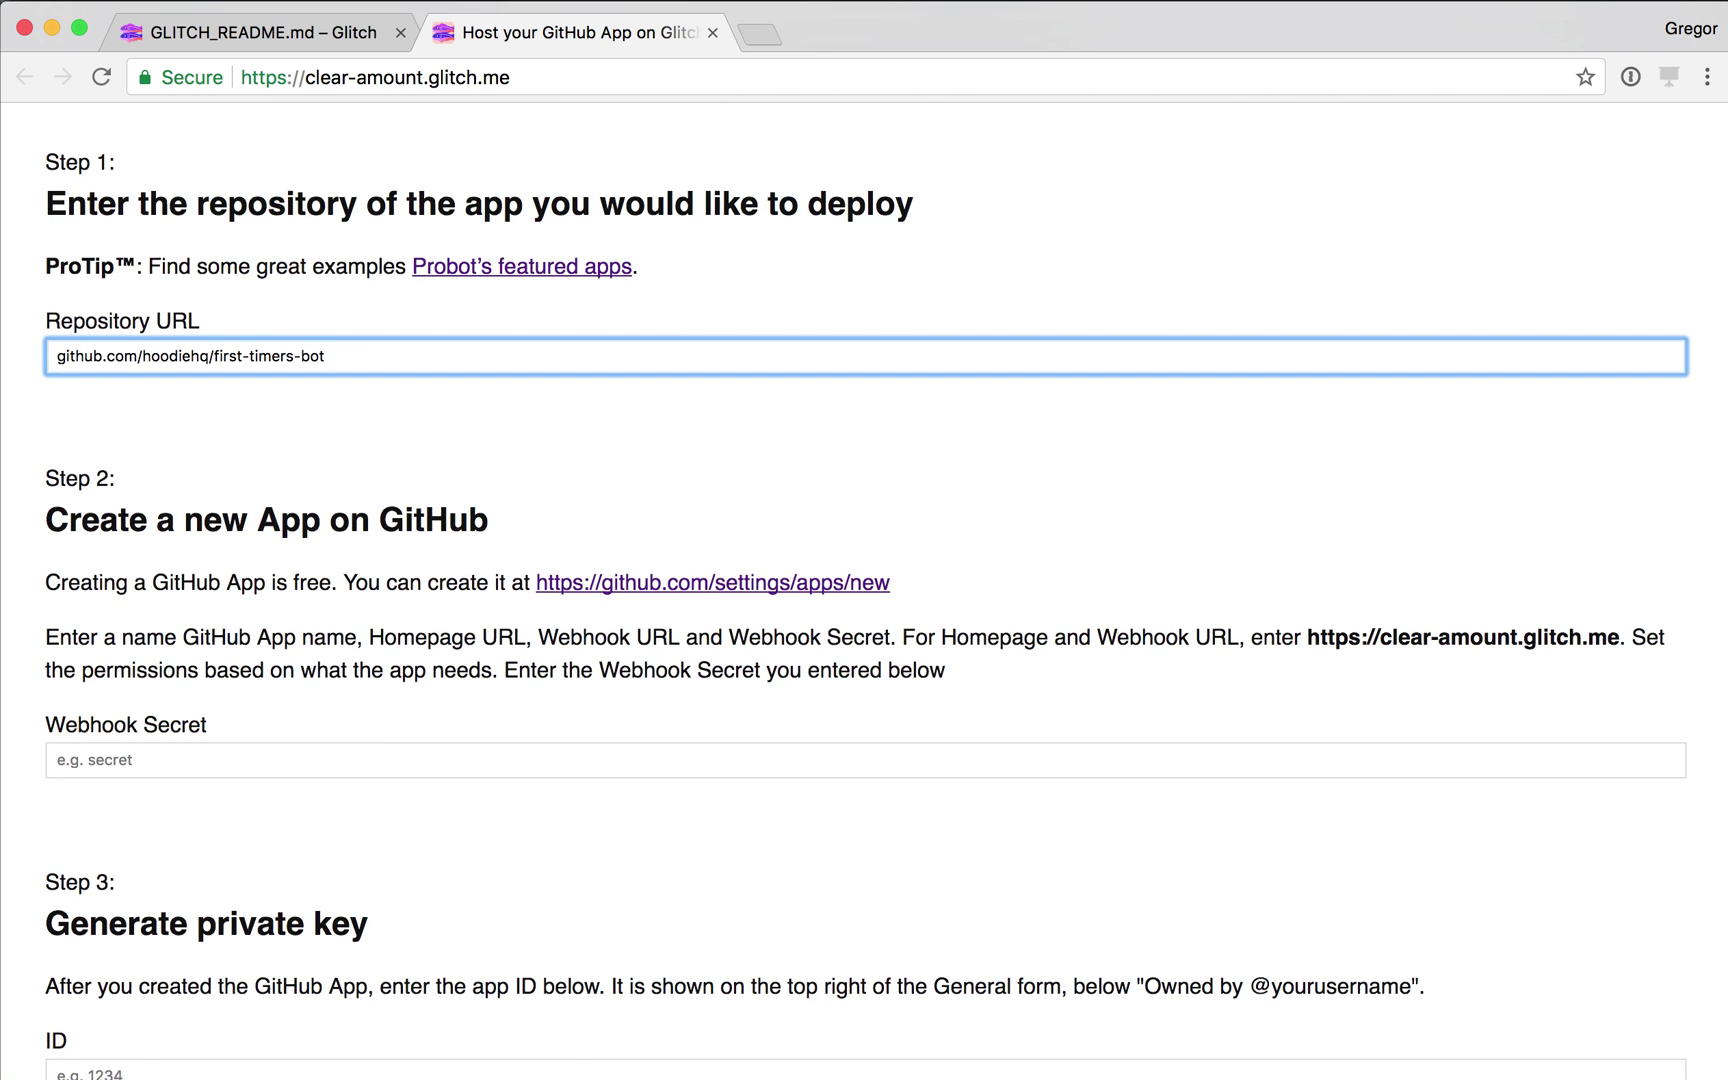
click(712, 582)
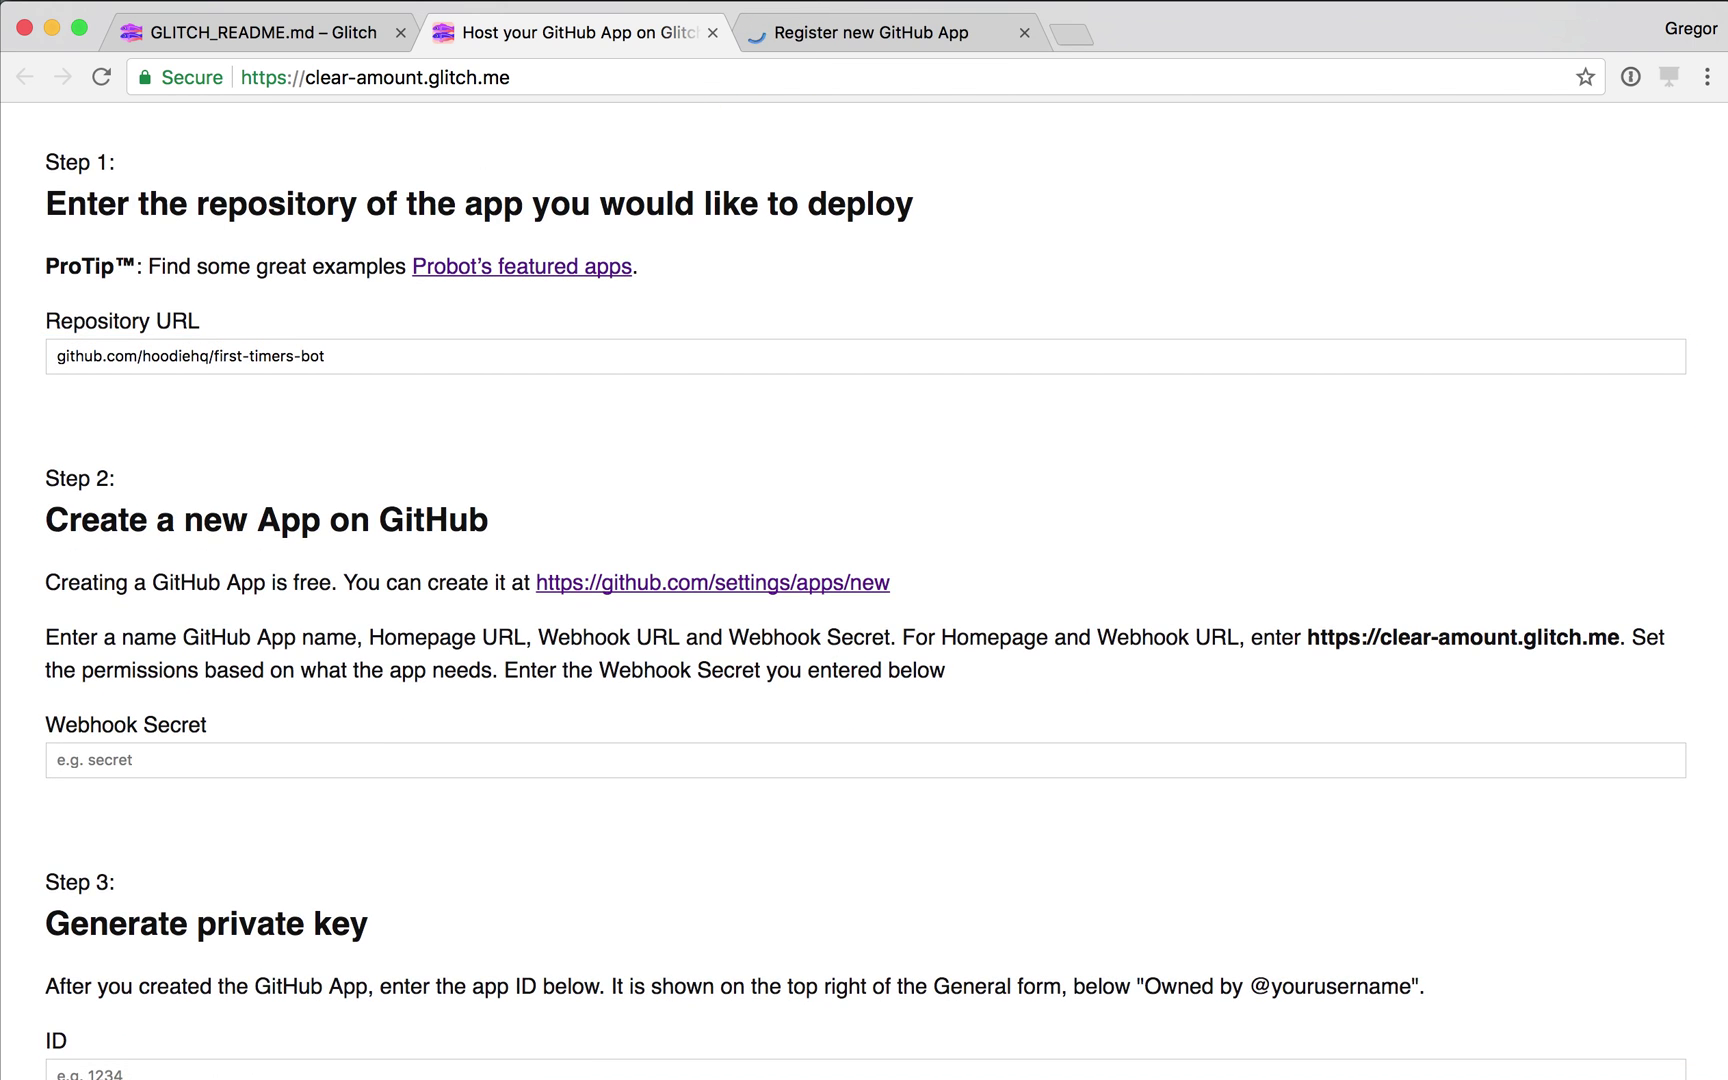
drag(1620, 637, 1307, 637)
key(super+c)
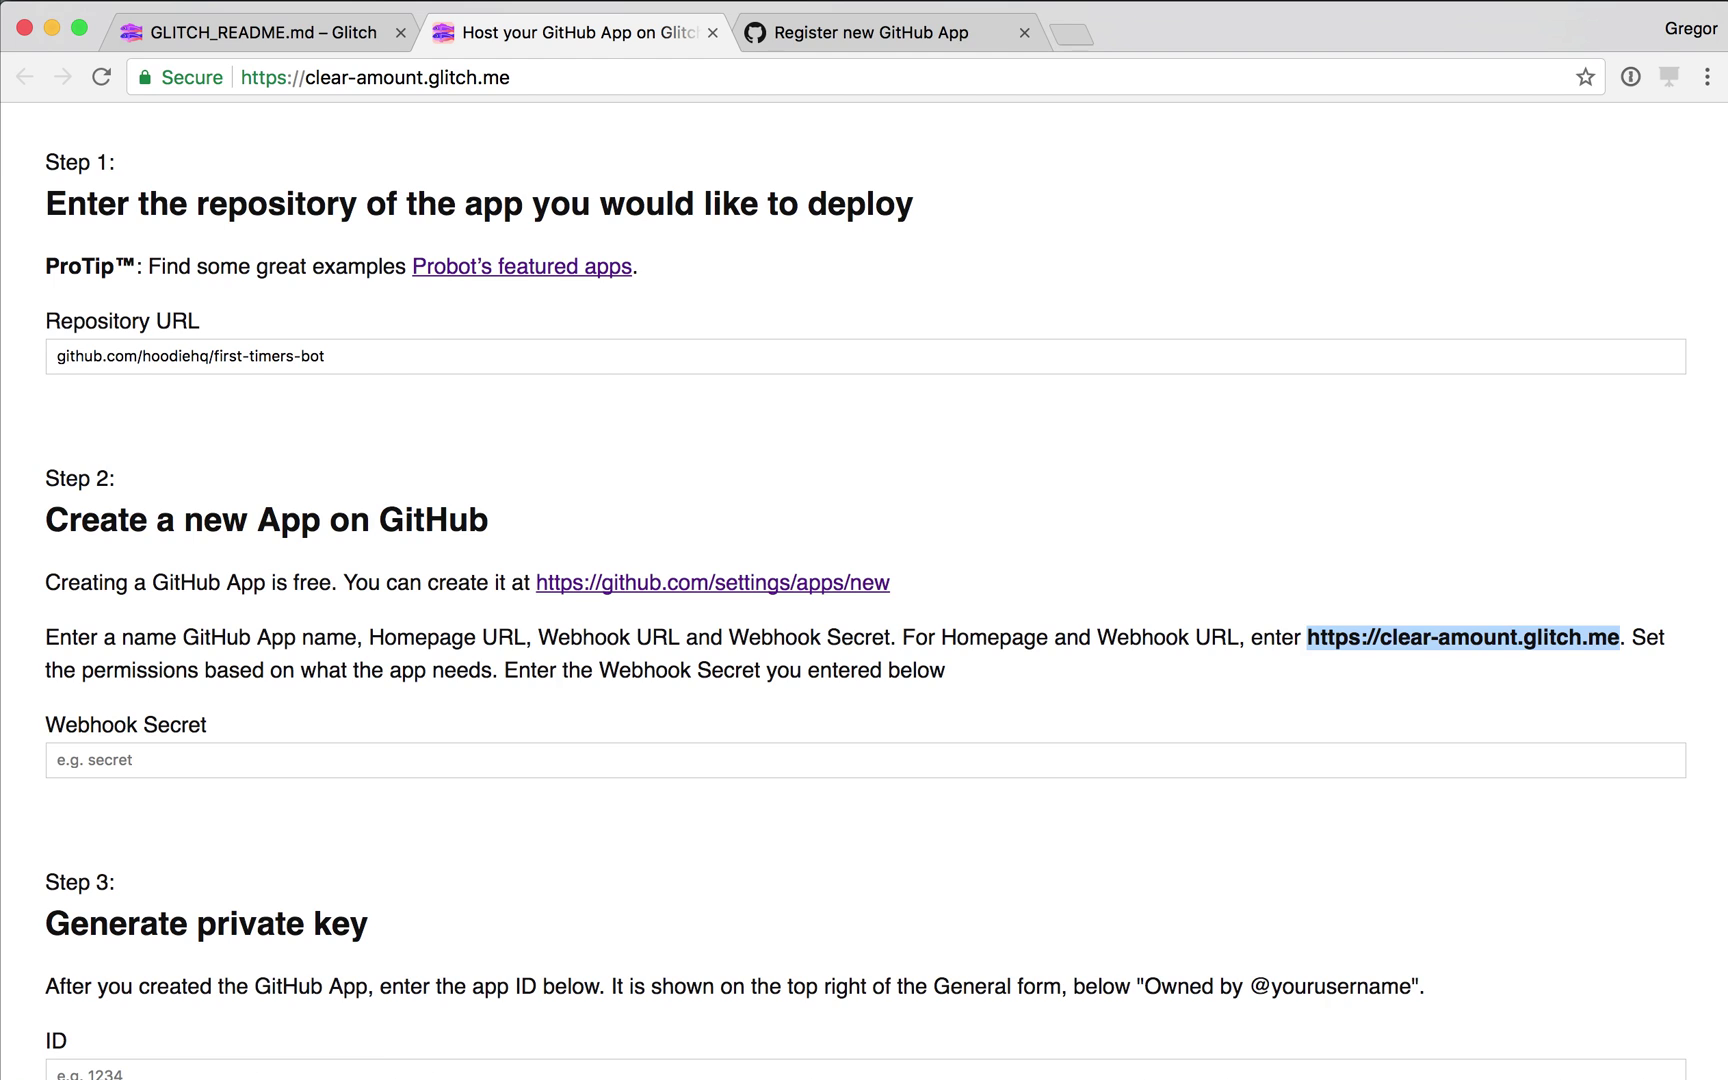
key(ctrl+Tab)
click(664, 375)
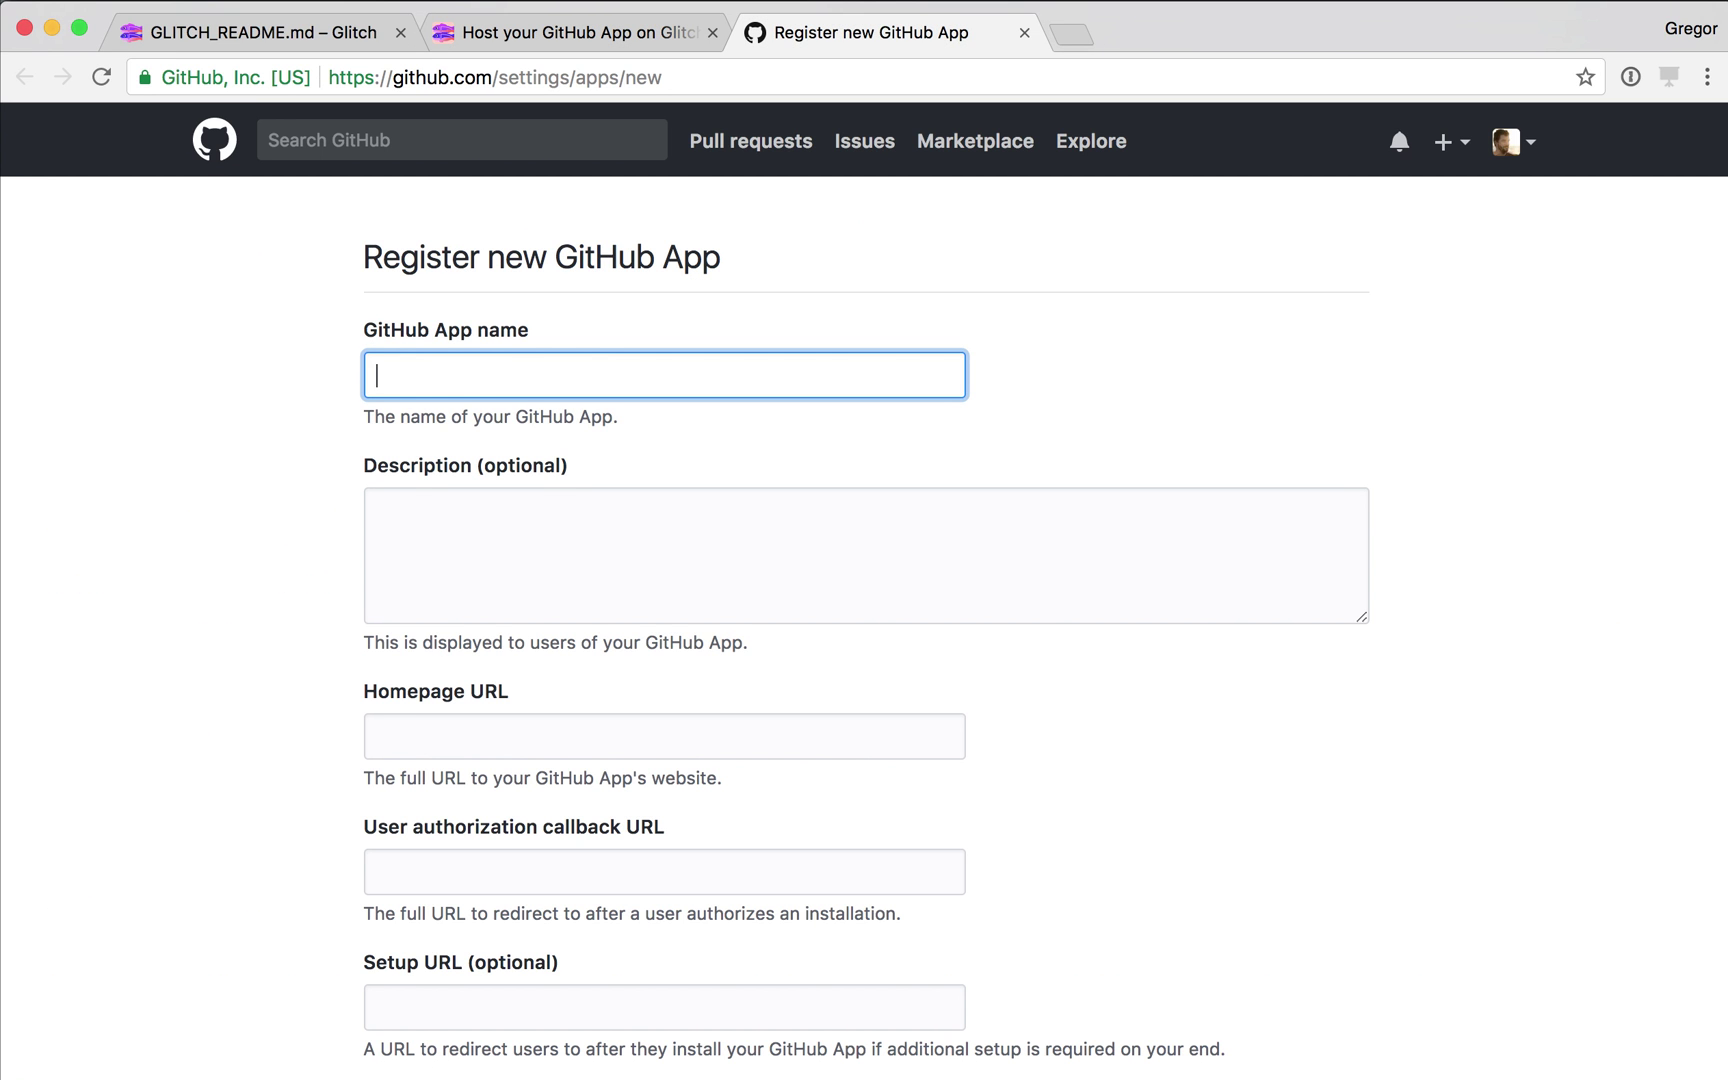
text(first-timers-bot-test)
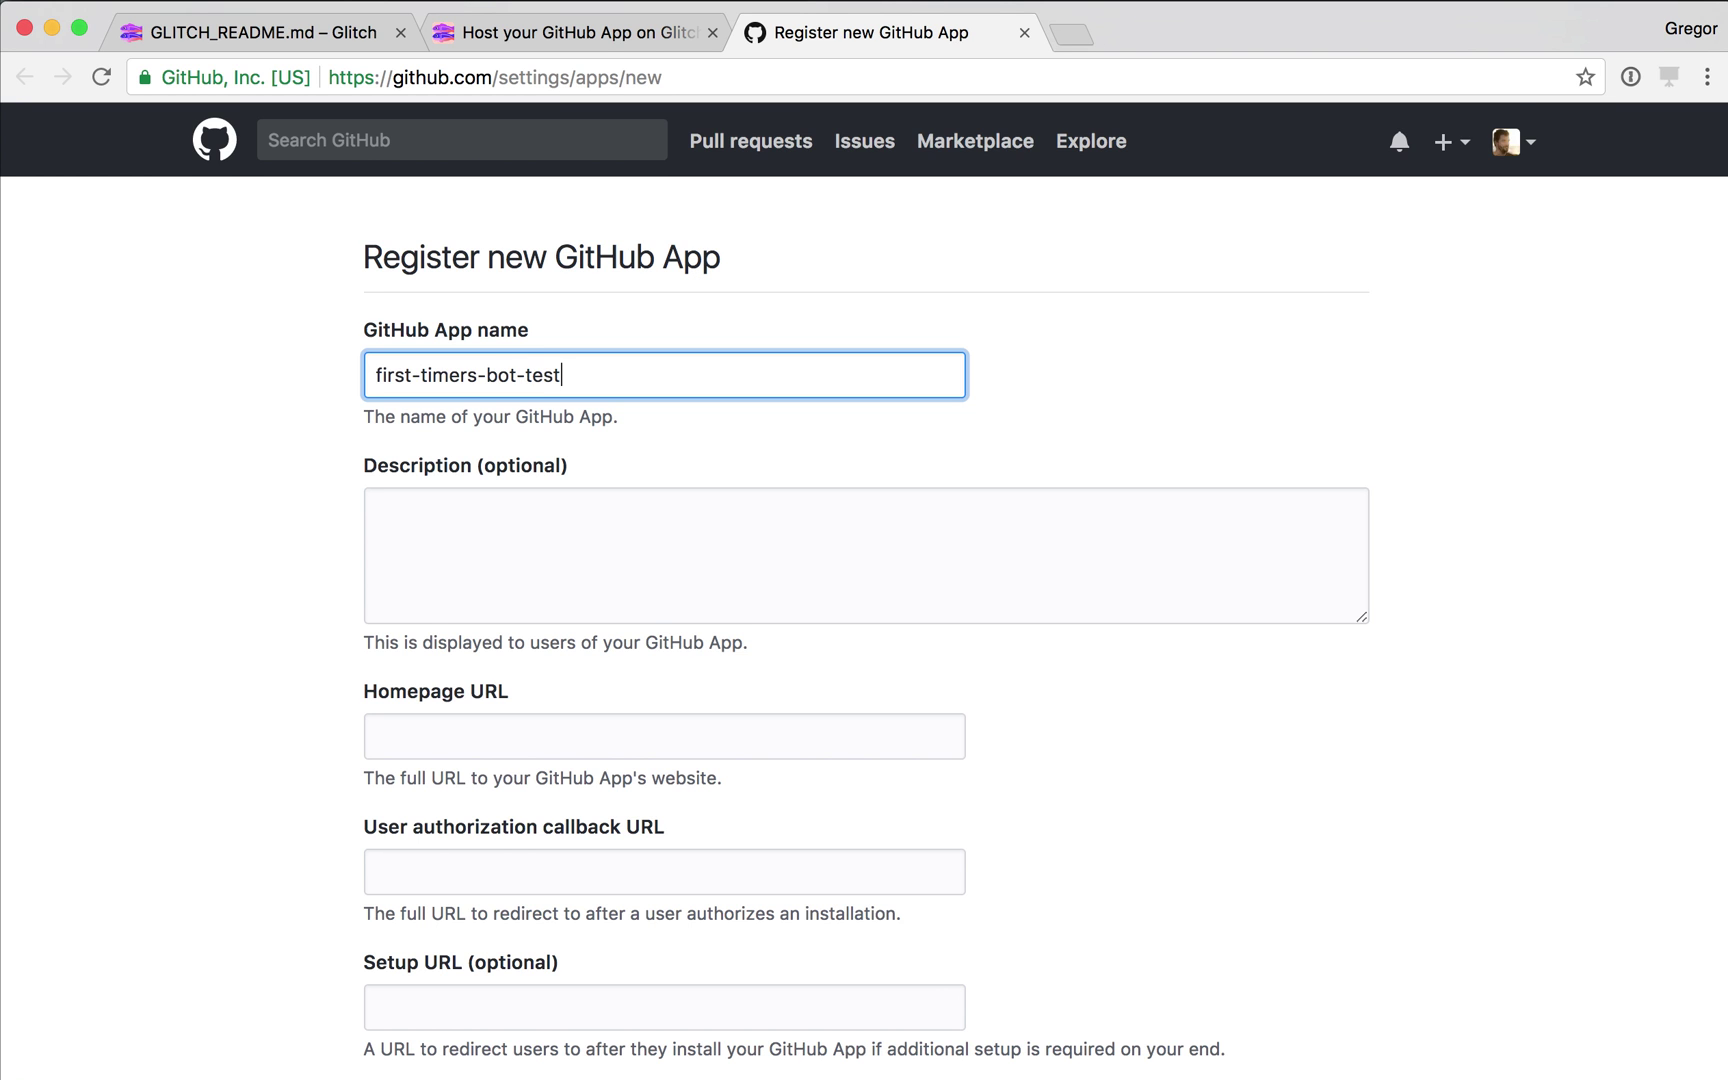
key(Tab)
key(super+v)
scroll(864, 590, down, 3)
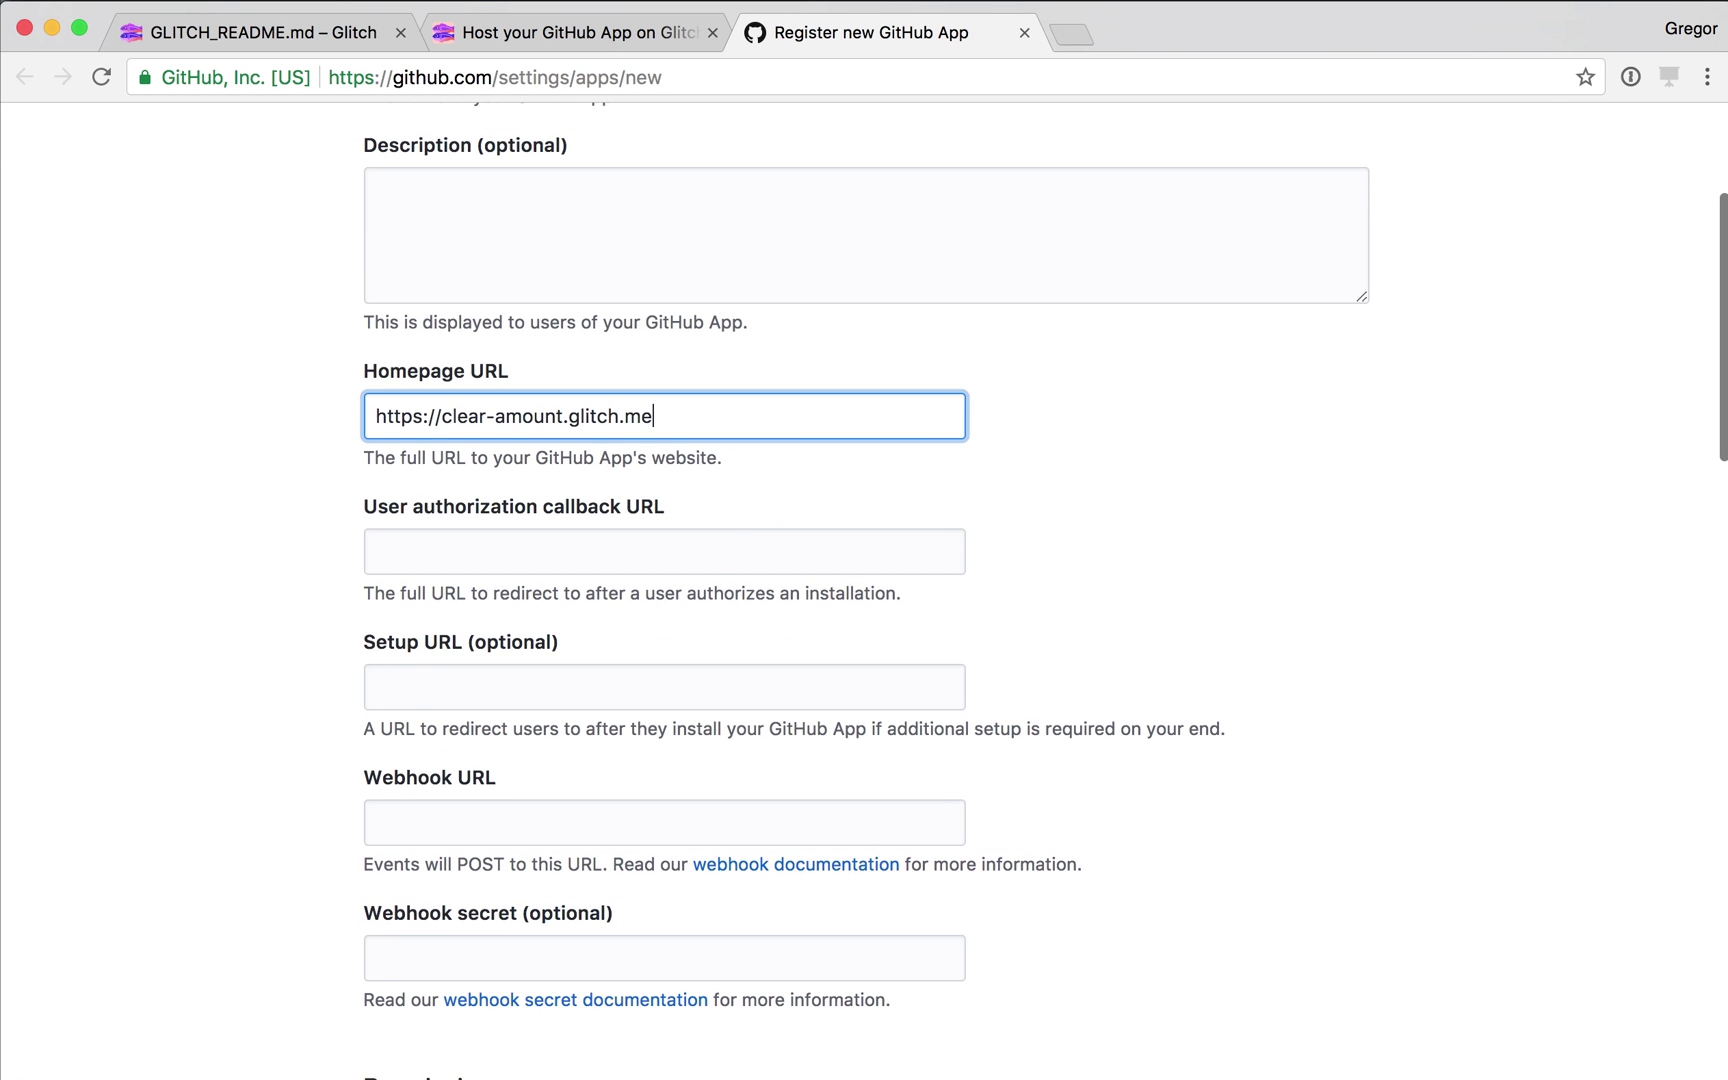
click(664, 836)
key(super+v)
scroll(864, 590, down, 5)
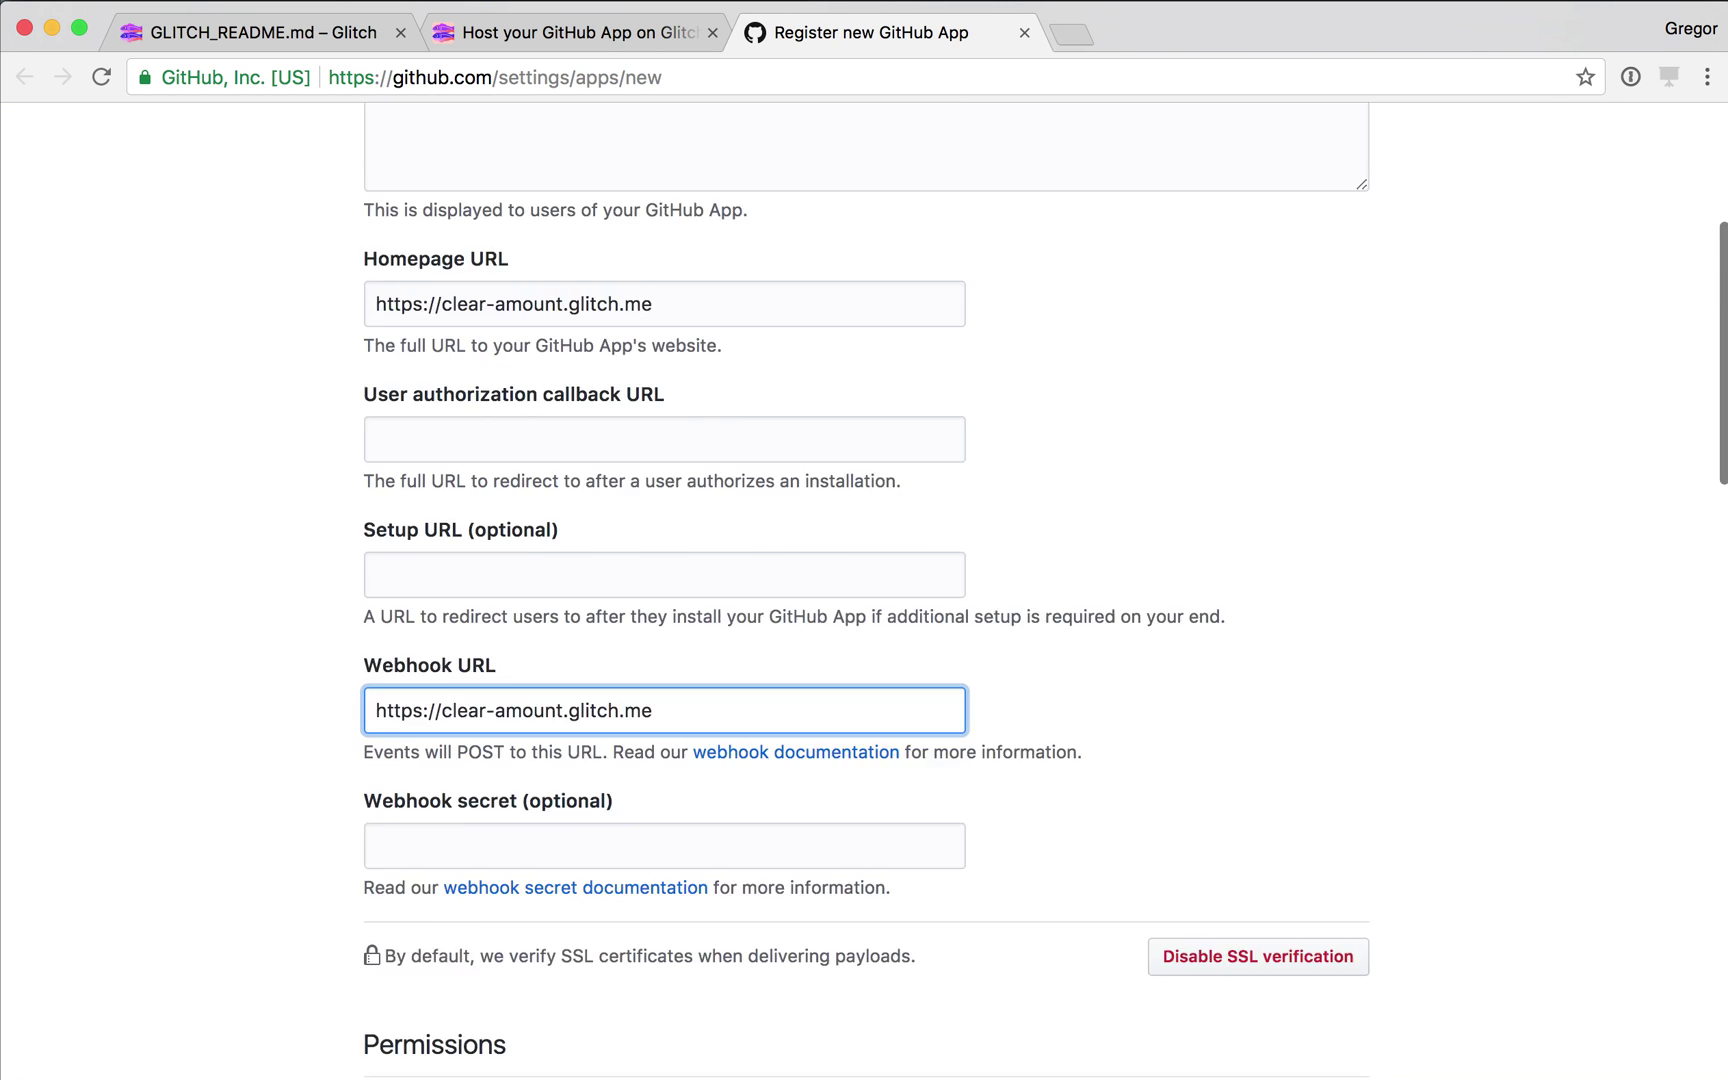
key(Tab)
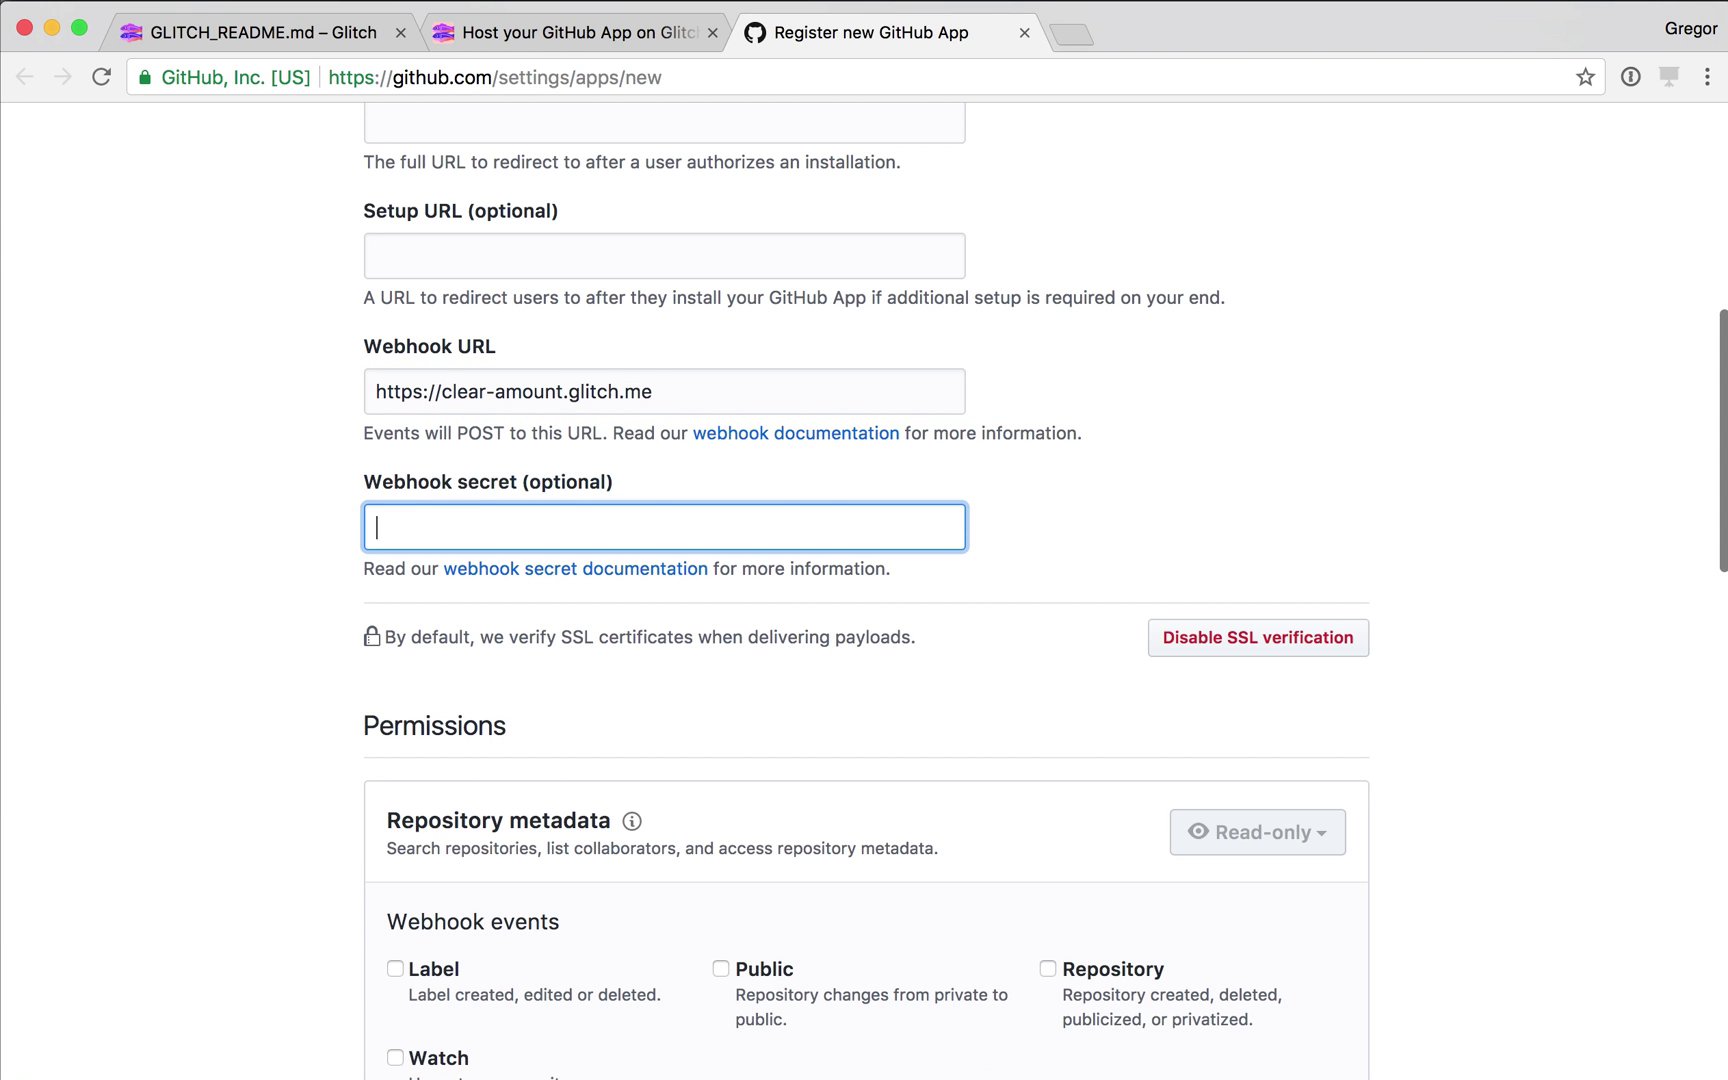
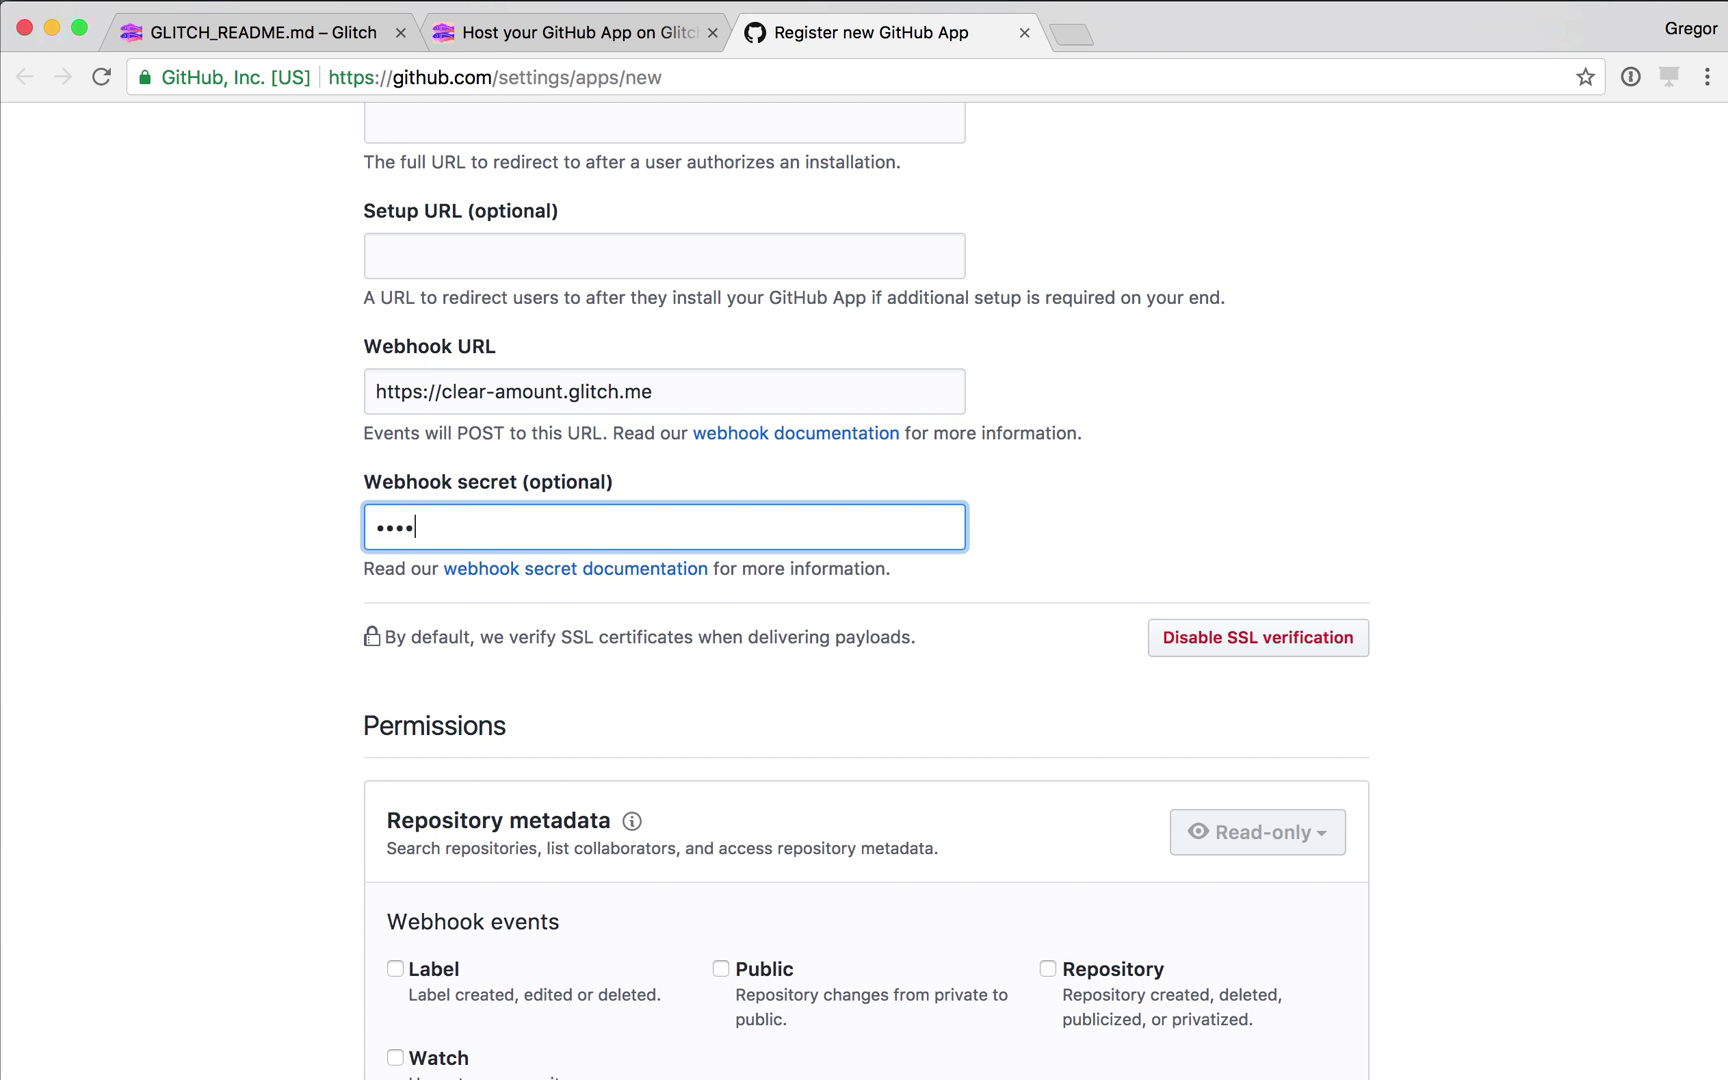
Enter the webhook secret, grant read-only Repository contents access, and subscribe to Create events.
scroll(864, 590, down, 5)
scroll(864, 590, down, 4)
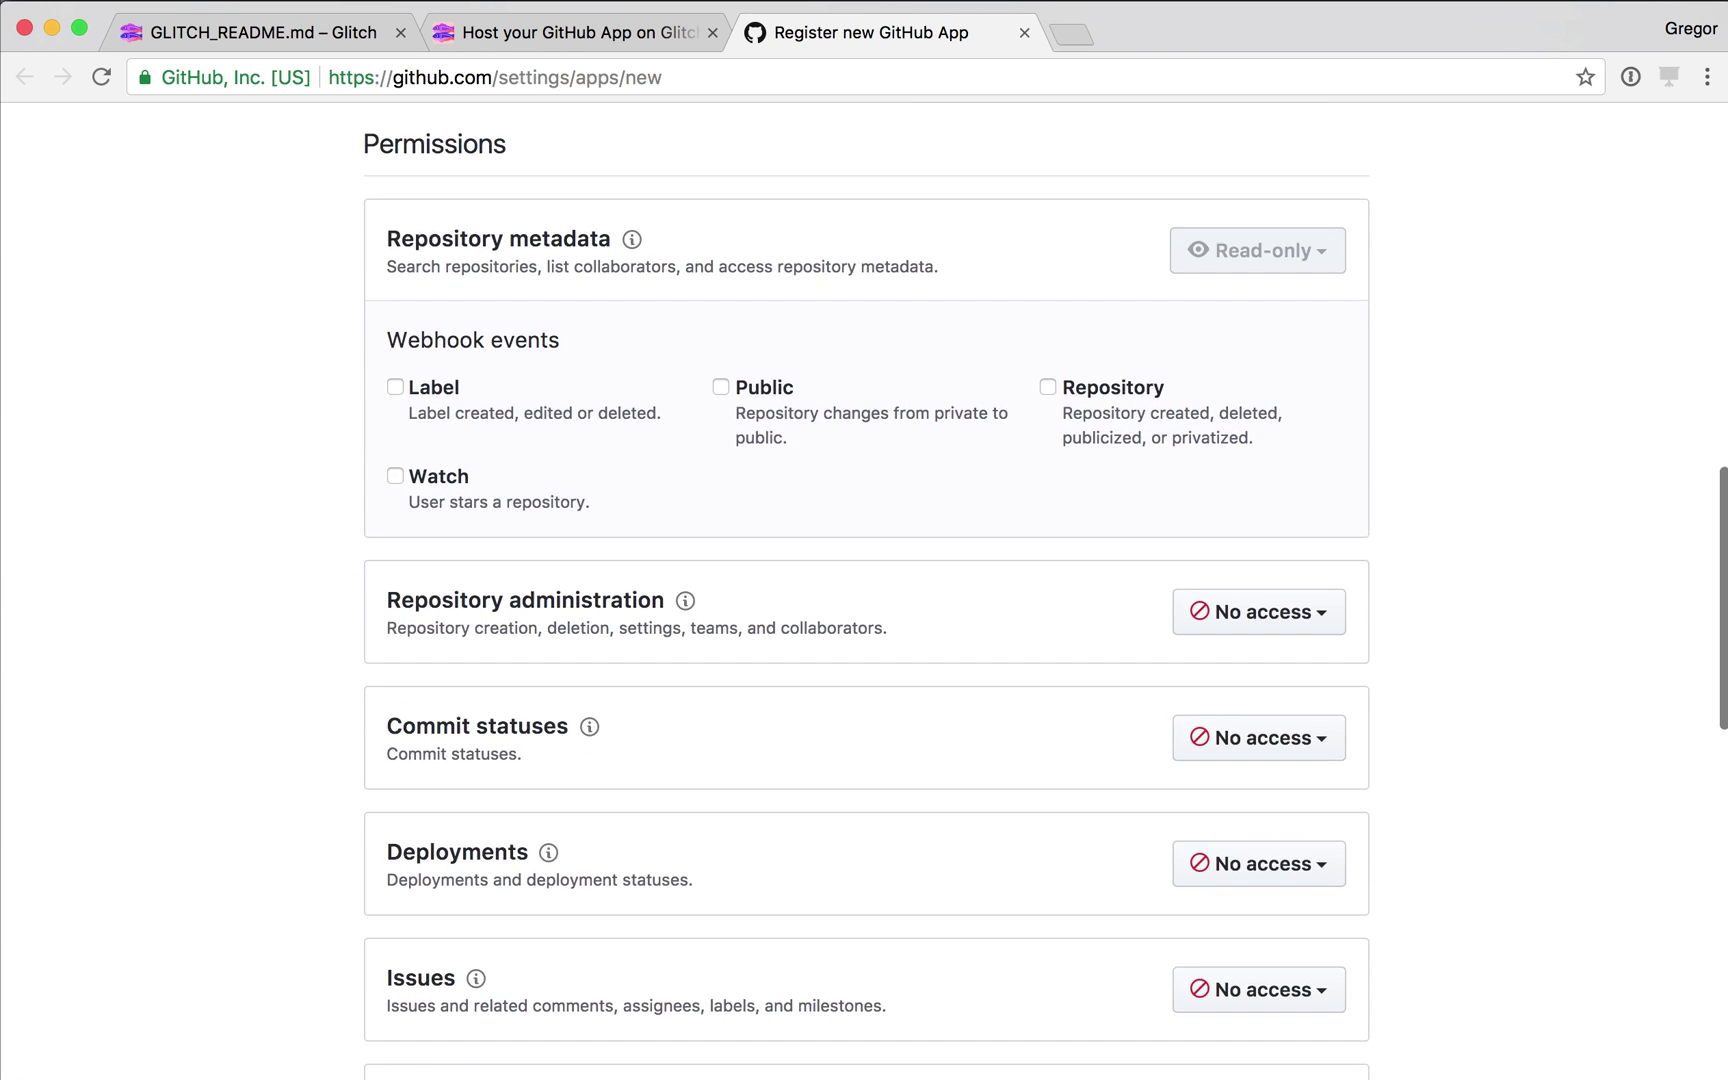
scroll(864, 590, down, 4)
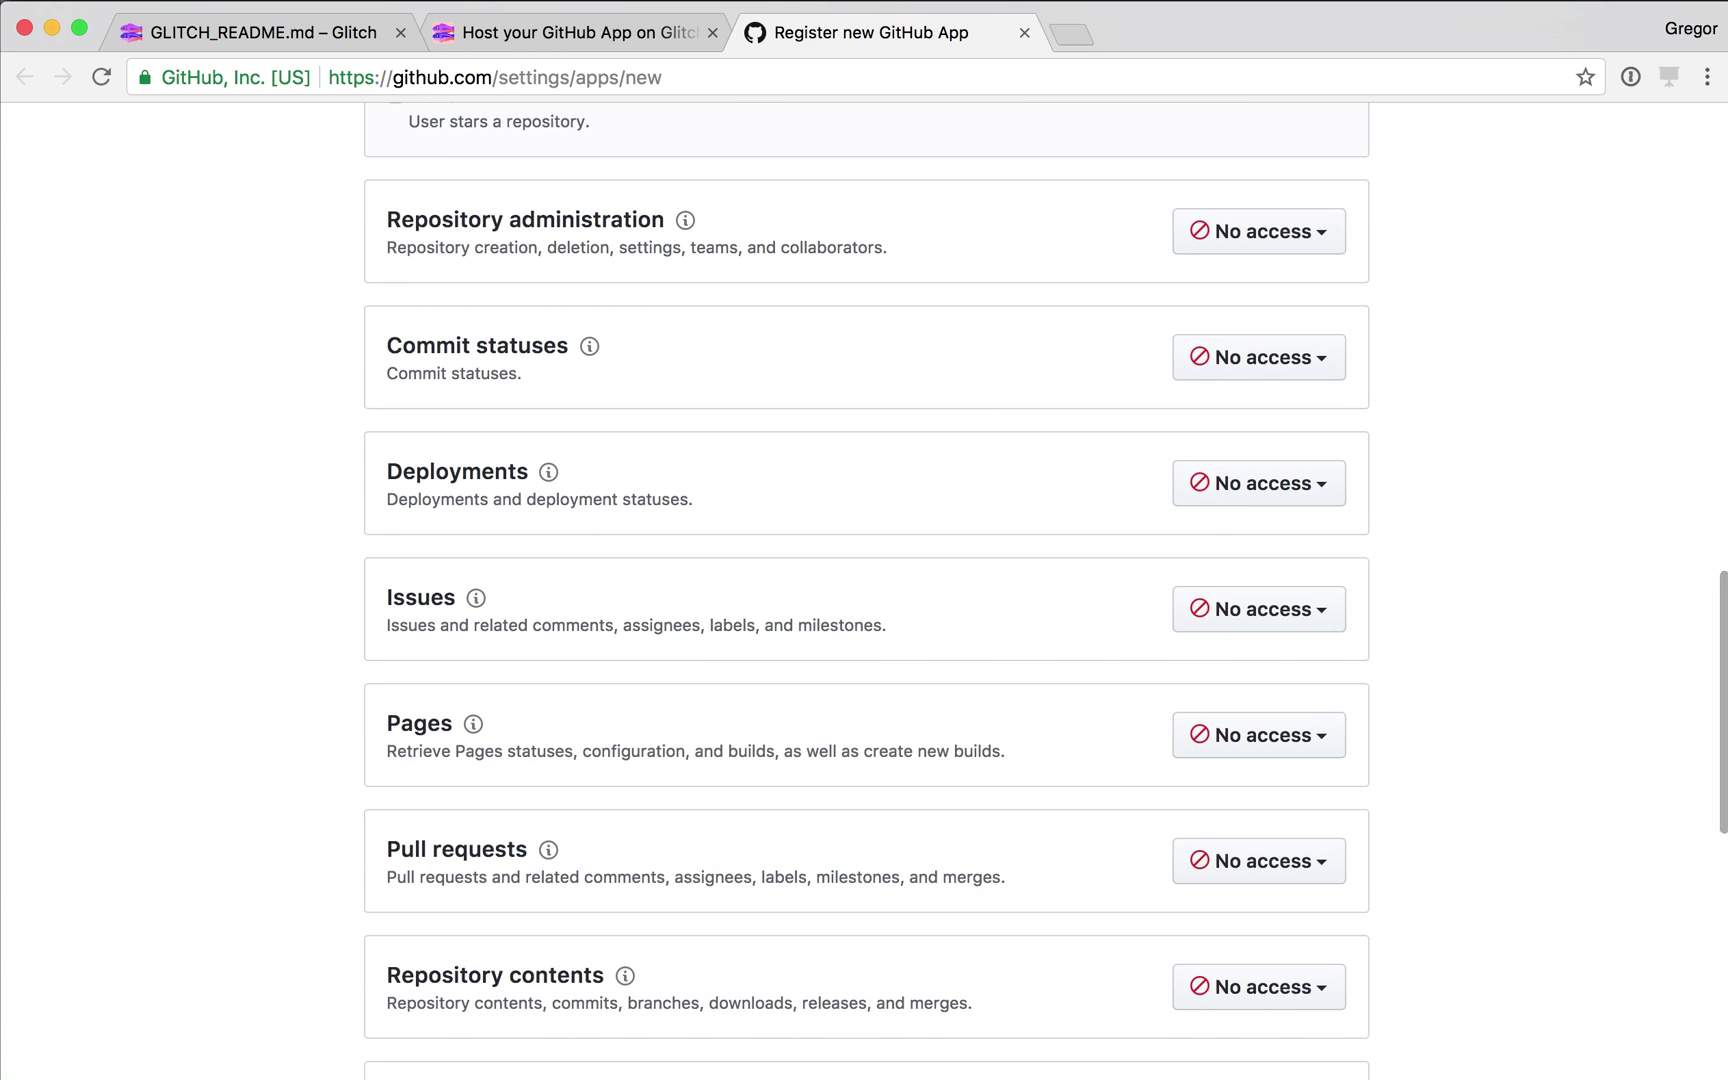
click(1259, 781)
key(Down)
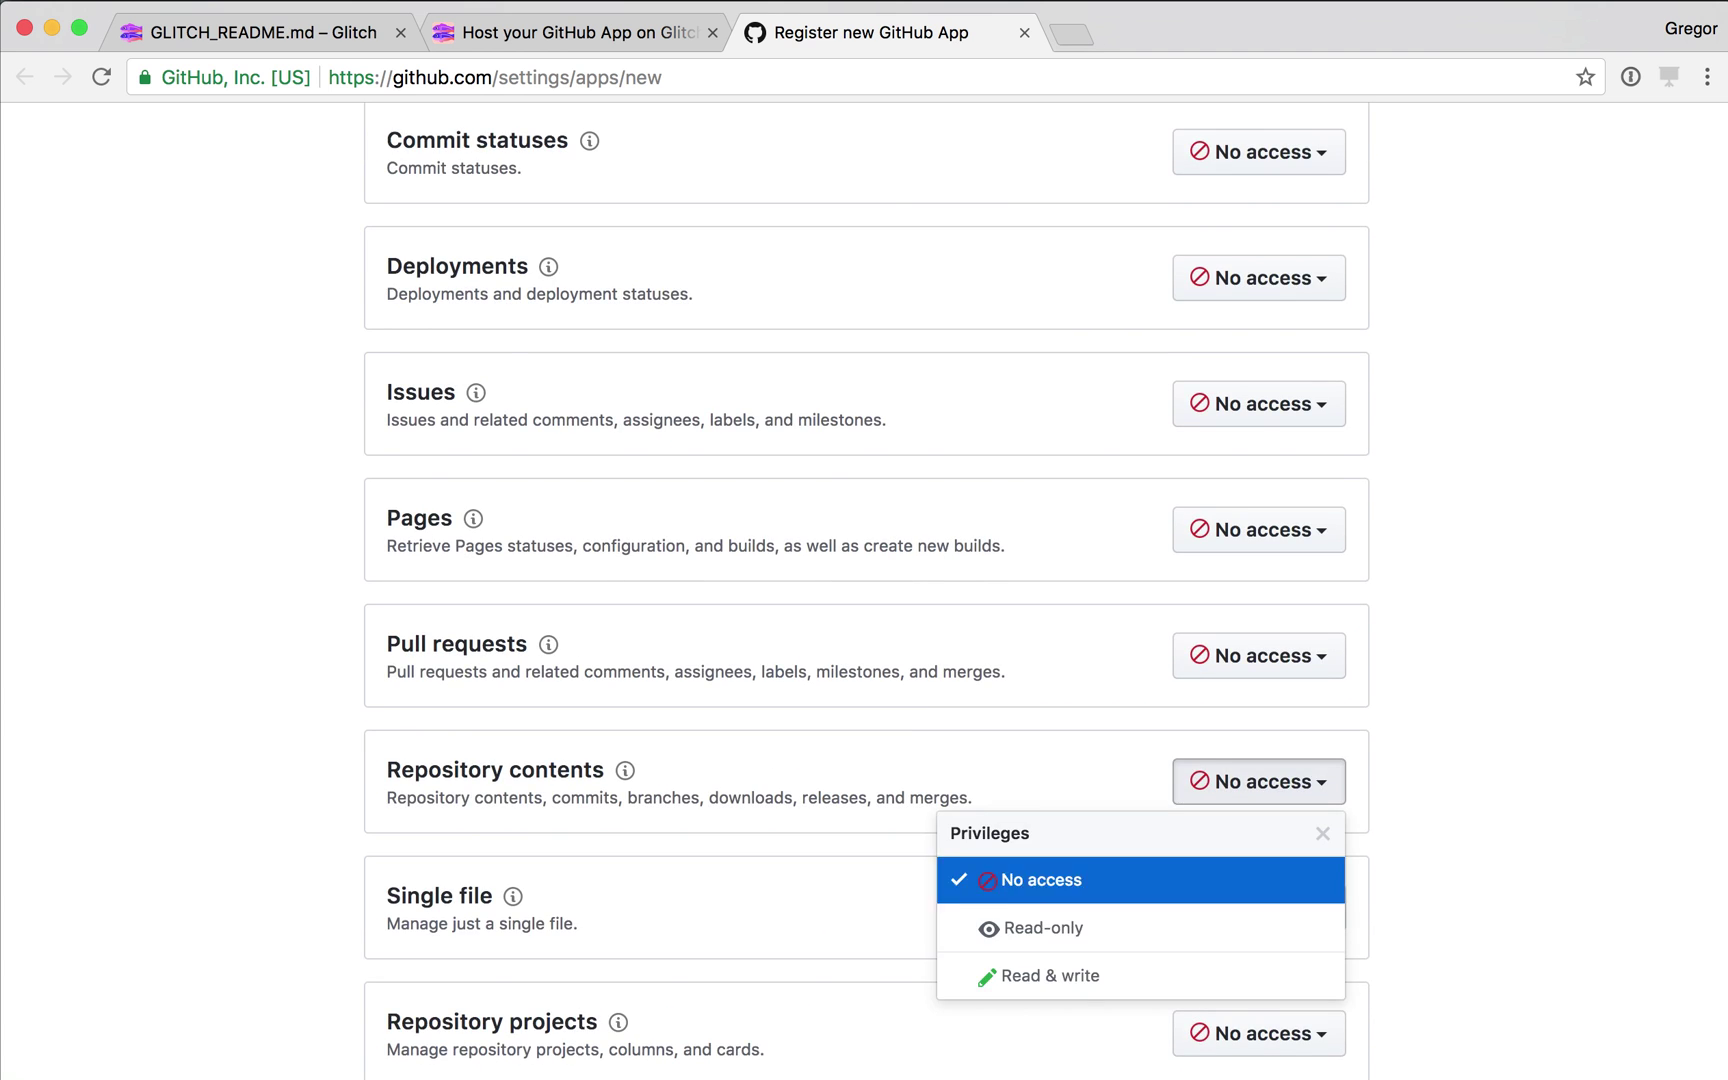
key(Down)
key(Return)
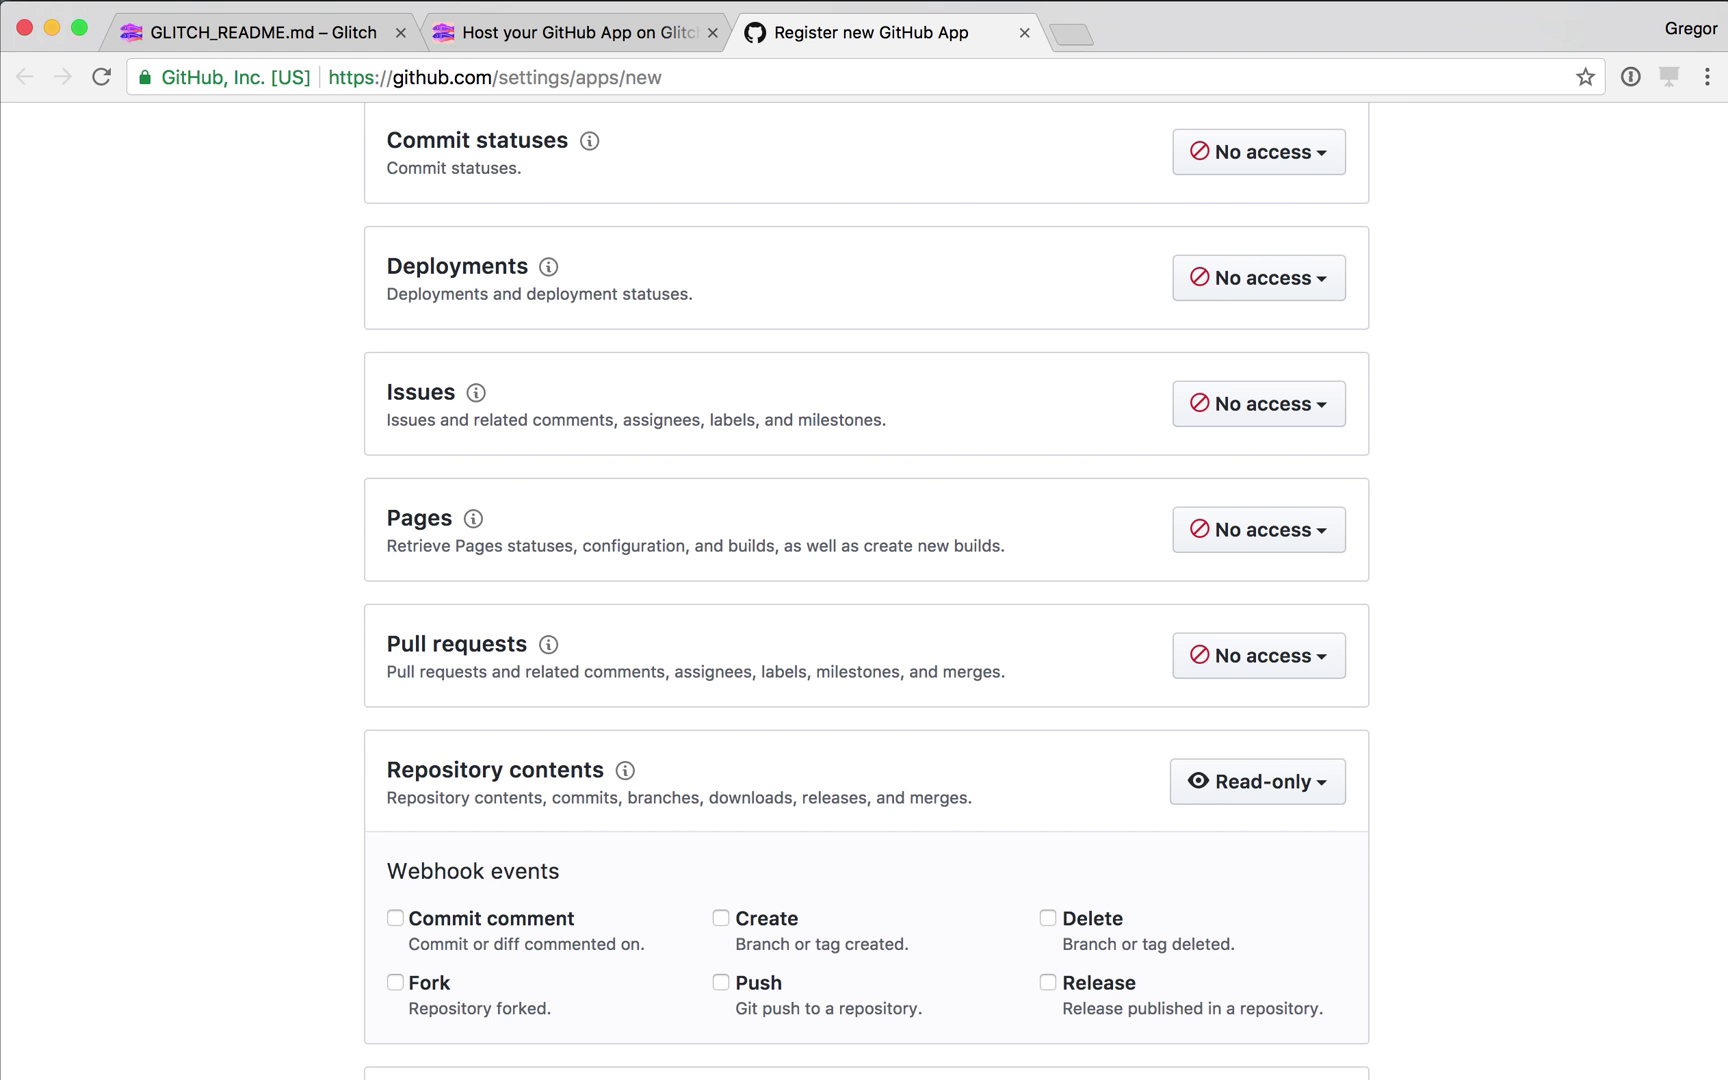
click(720, 917)
Give the app Read & write access to Issues.
scroll(864, 590, up, 5)
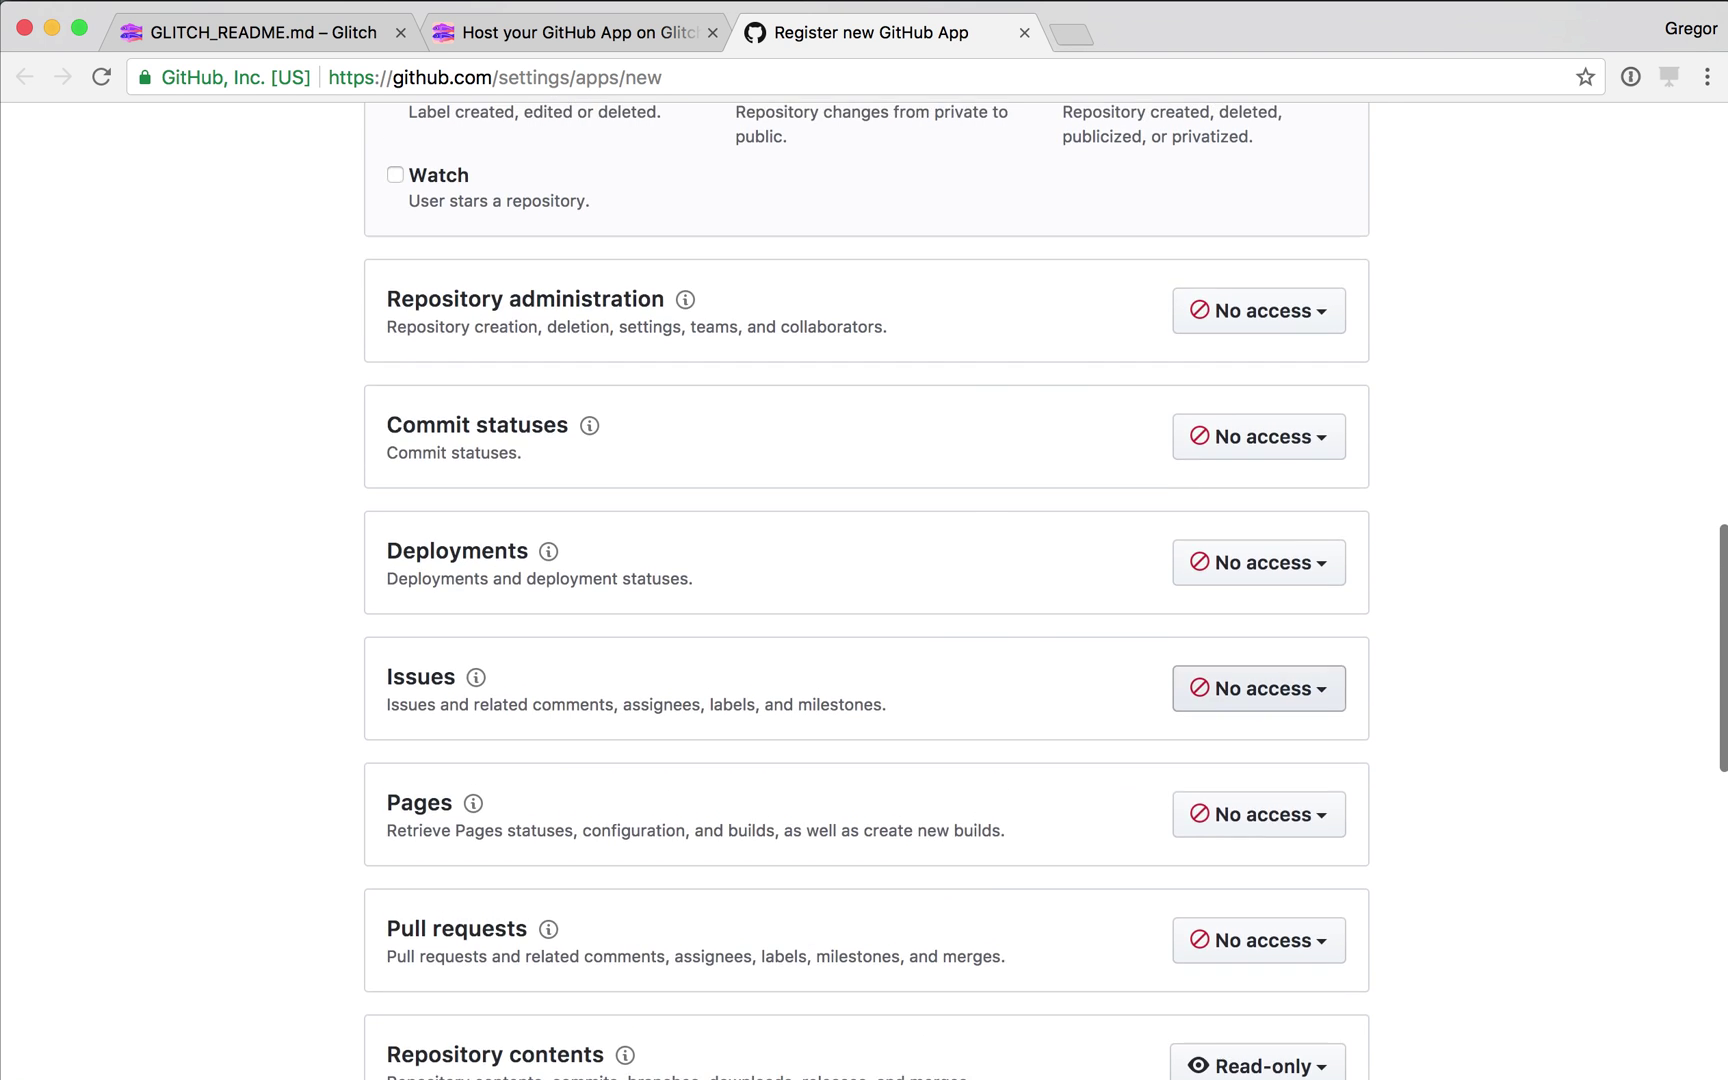
click(1259, 688)
click(1040, 884)
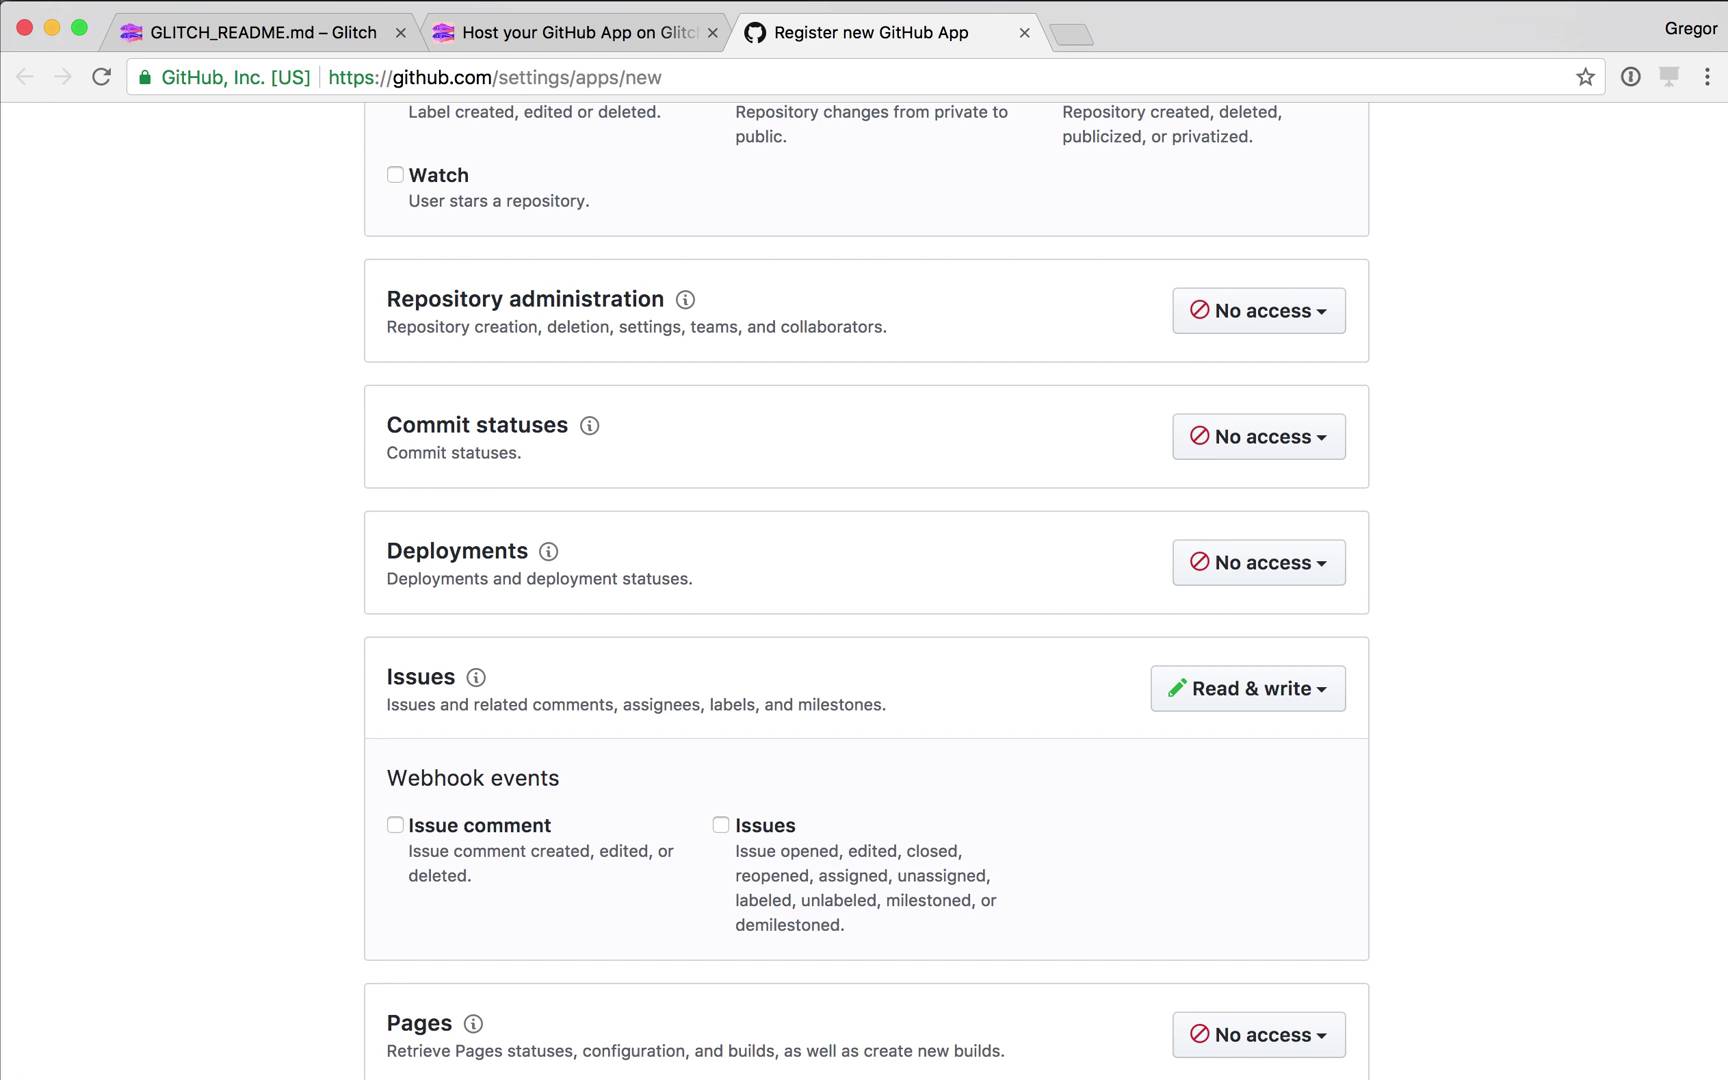
scroll(864, 590, up, 15)
scroll(864, 590, down, 20)
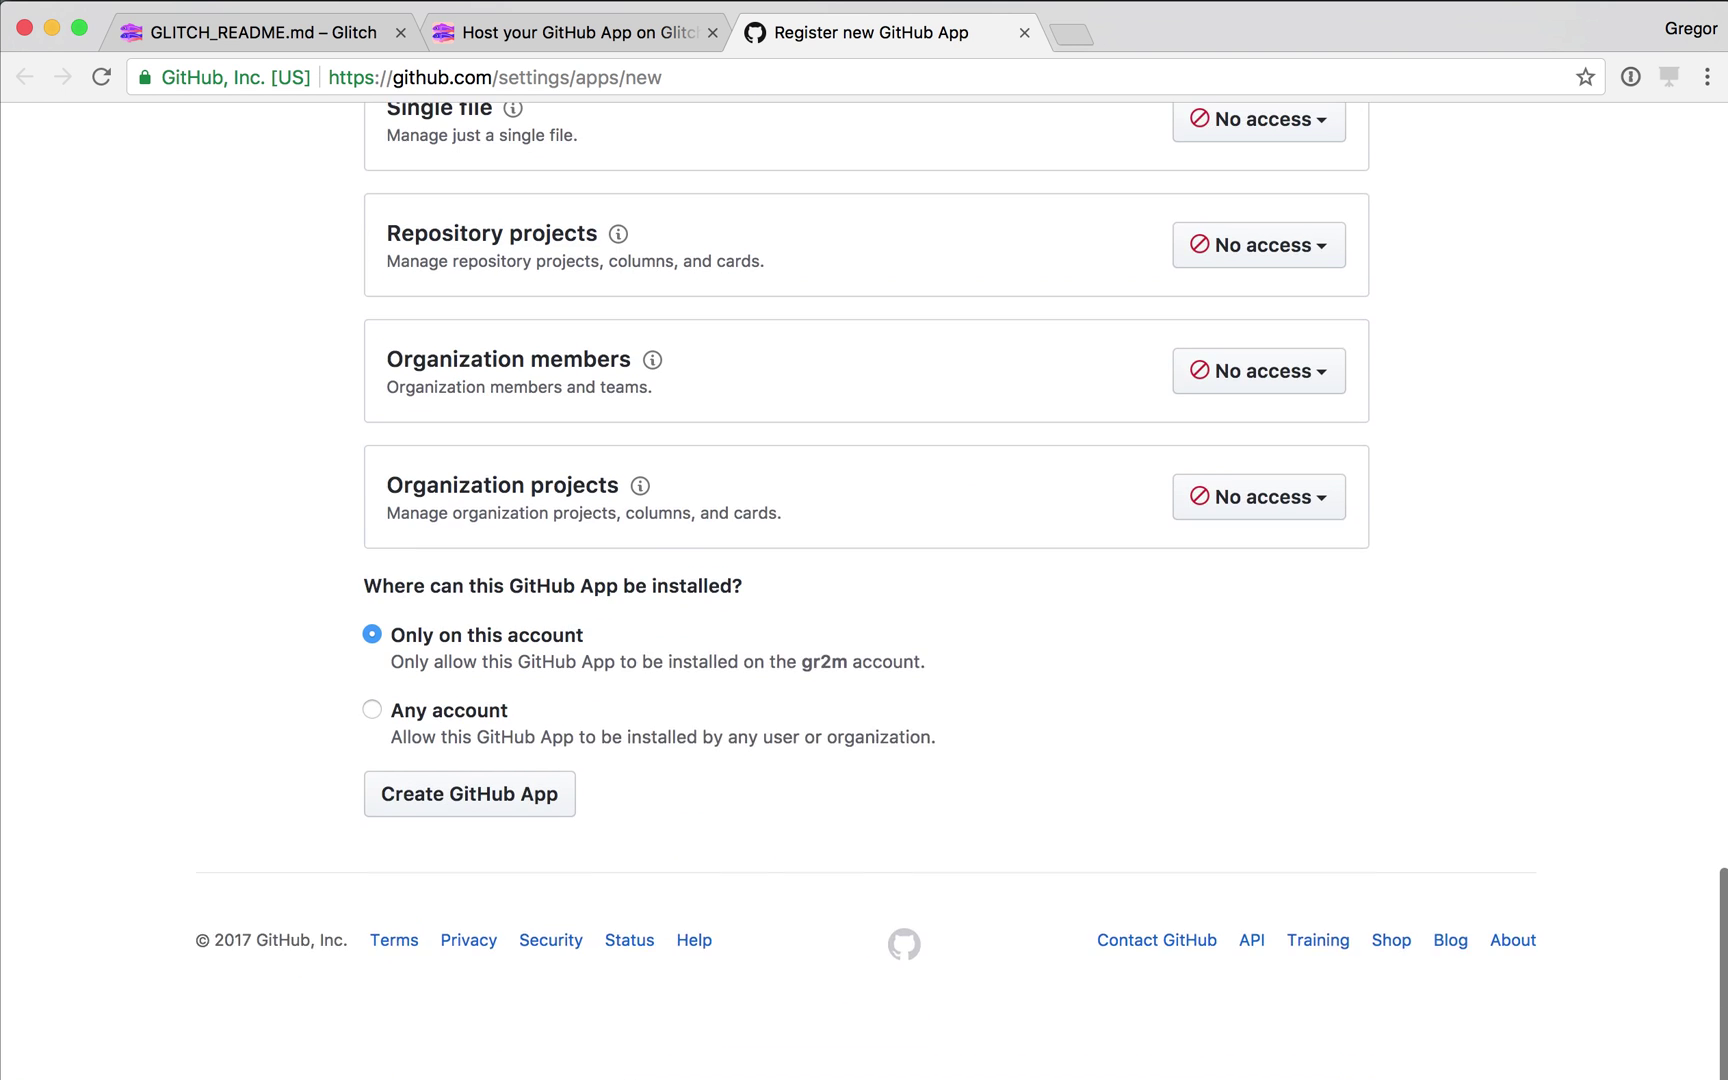
scroll(864, 590, up, 1)
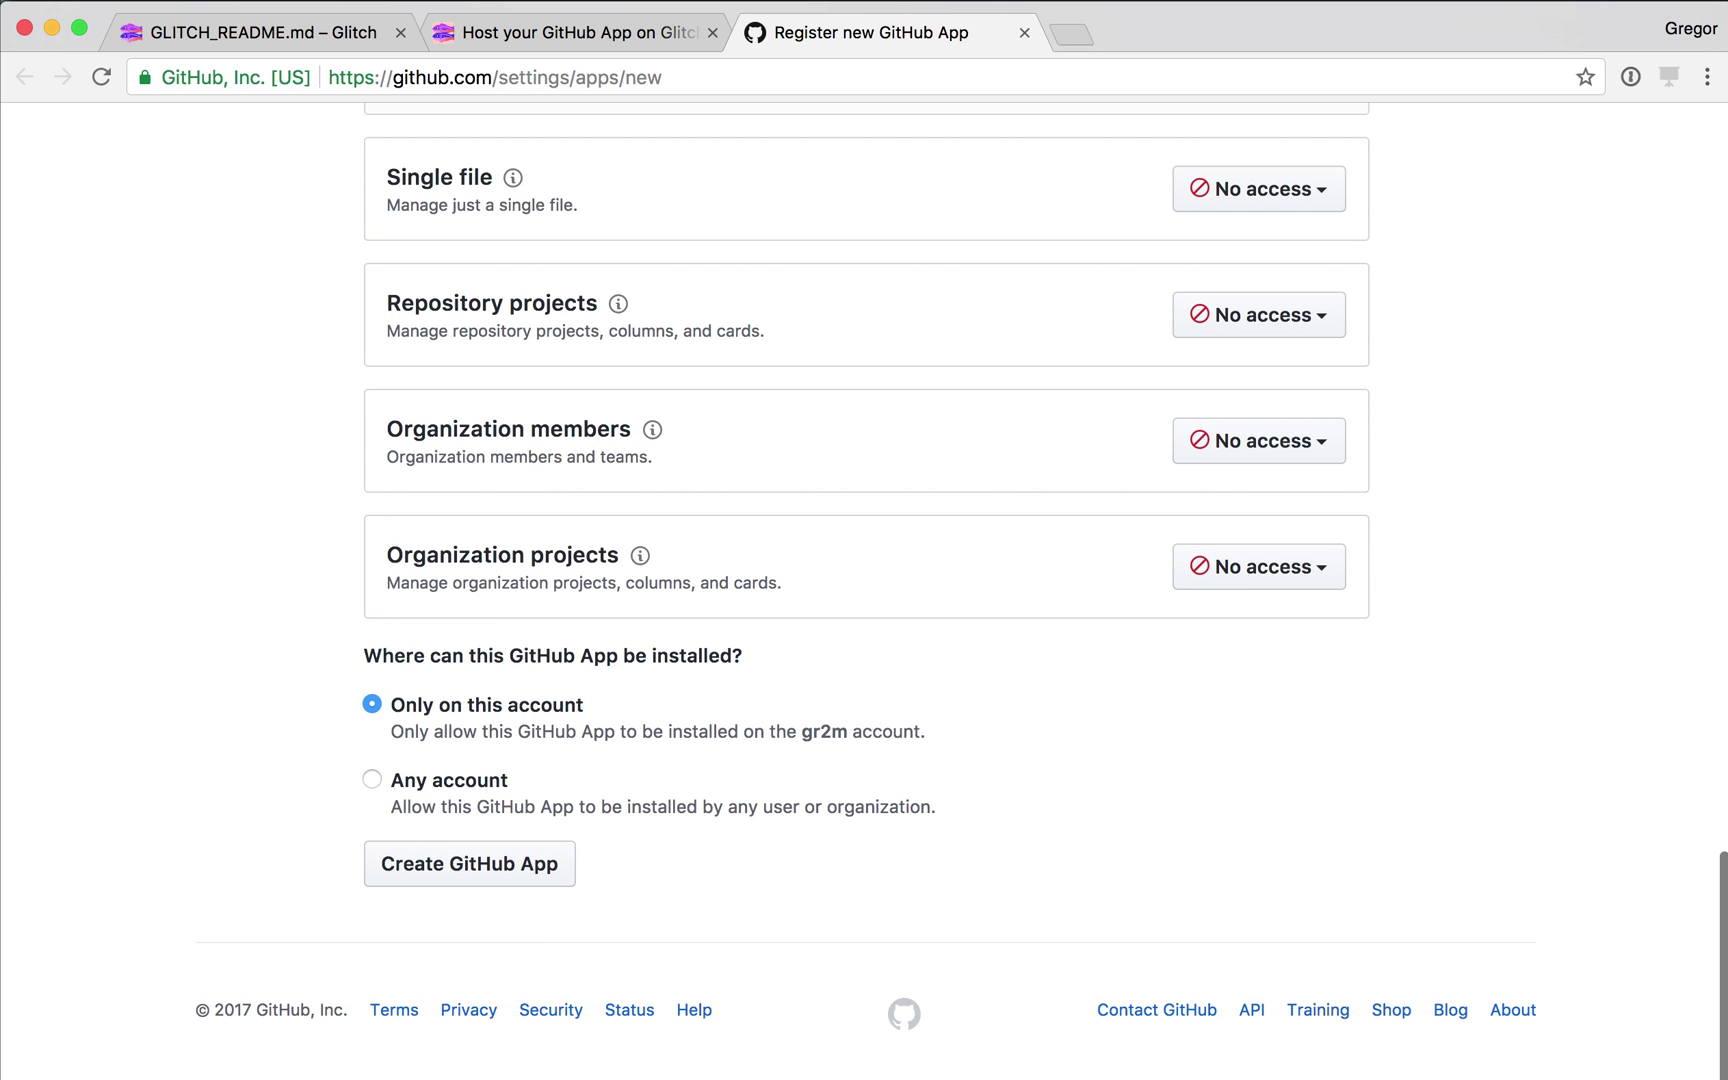
Create the first-timers-bot-test GitHub App, dismissing the browser's password-save prompts.
click(469, 863)
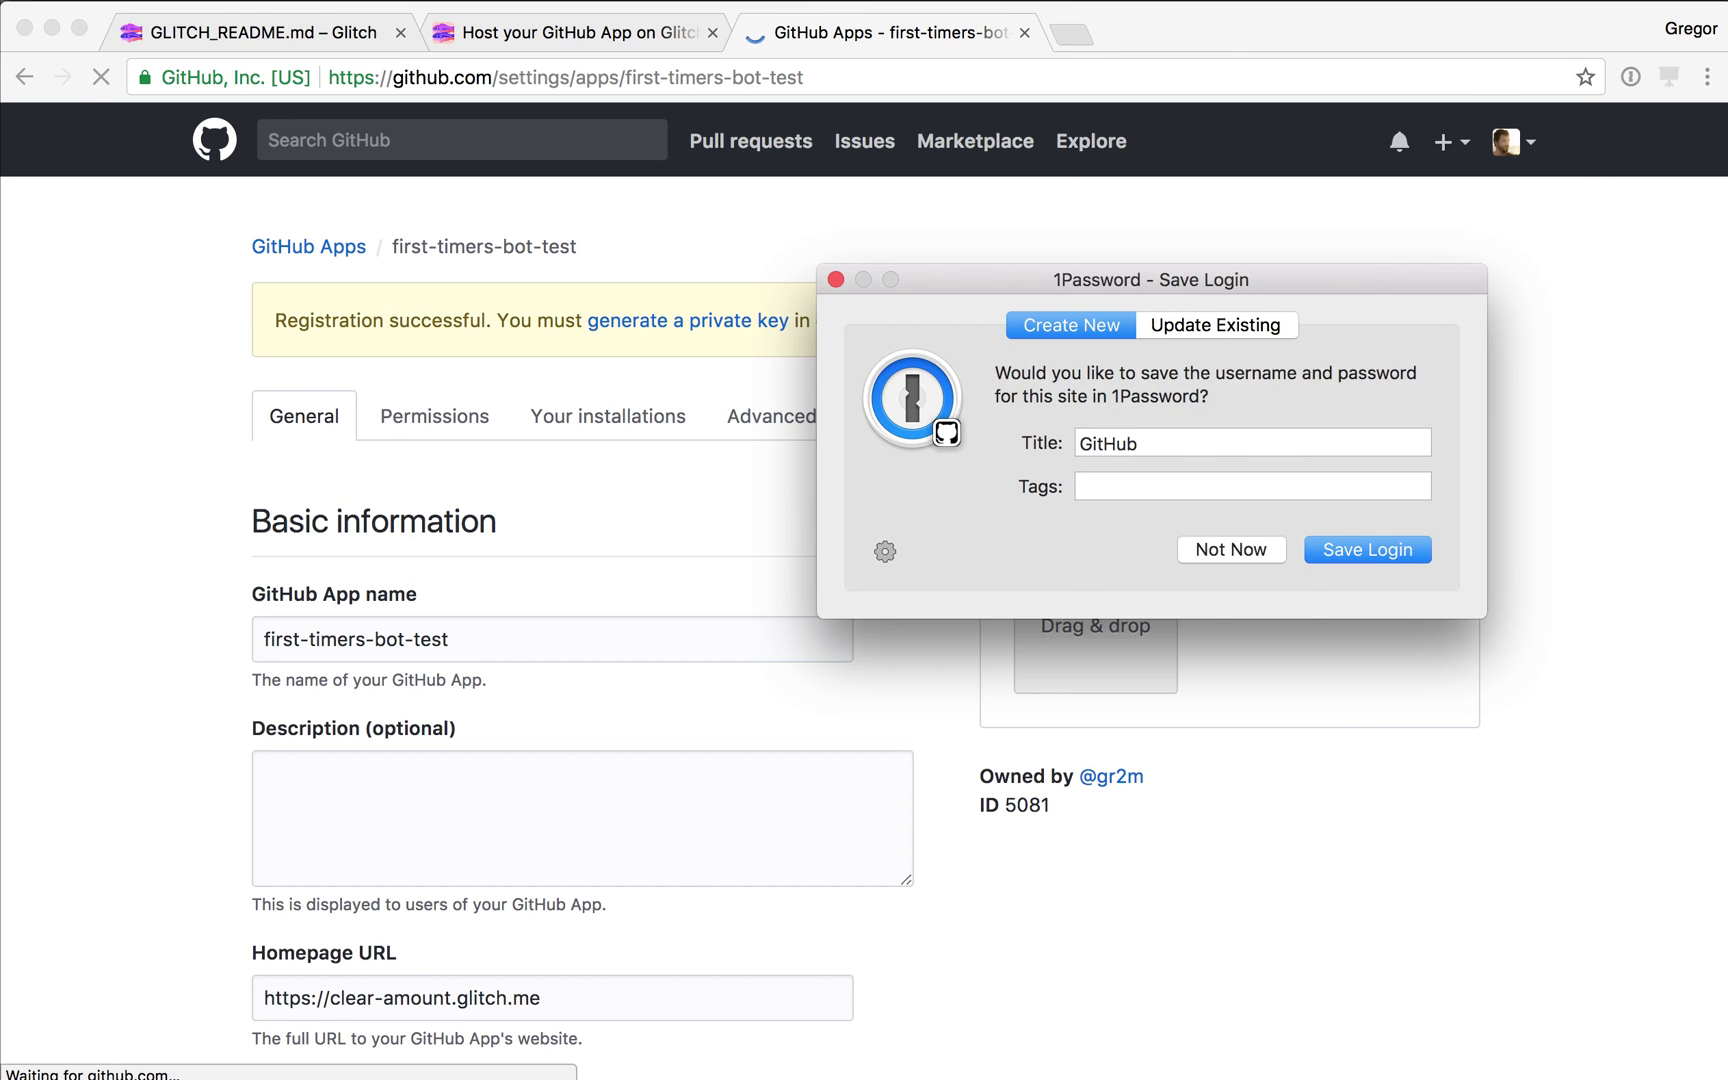
key(Escape)
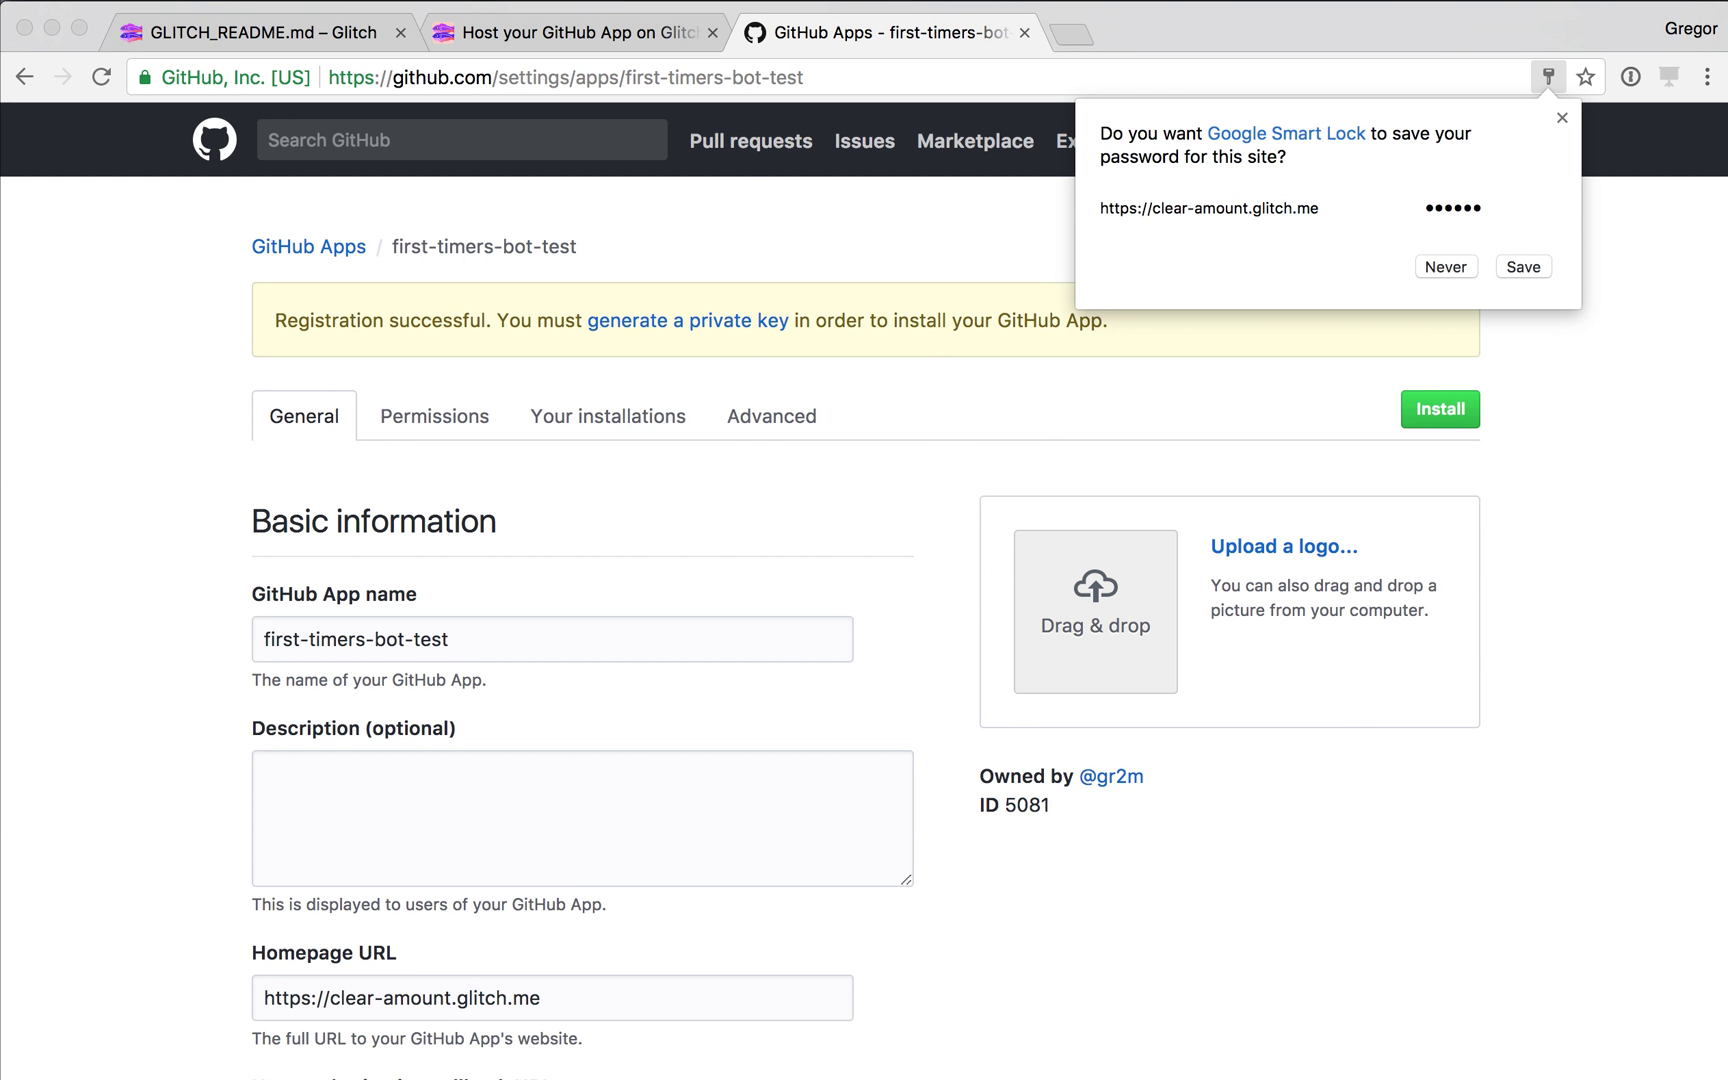
key(Escape)
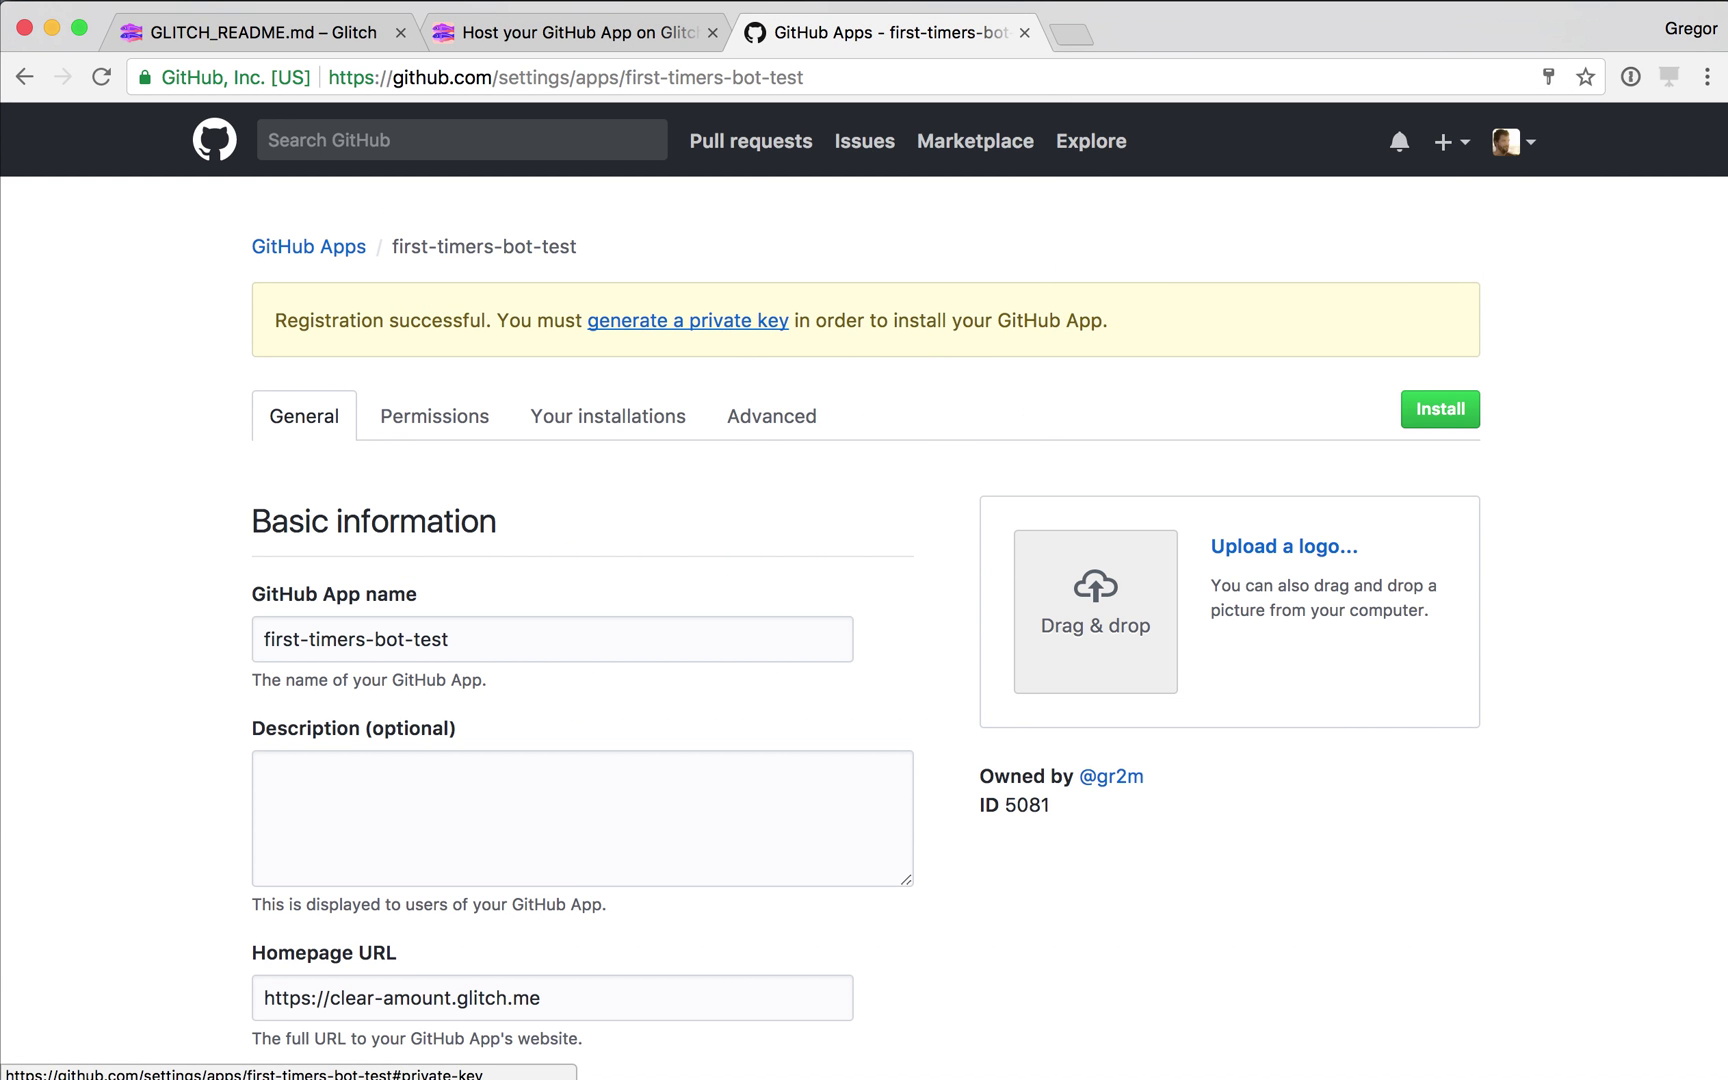
Generate a private key for the app and save the .pem file to Downloads.
click(688, 320)
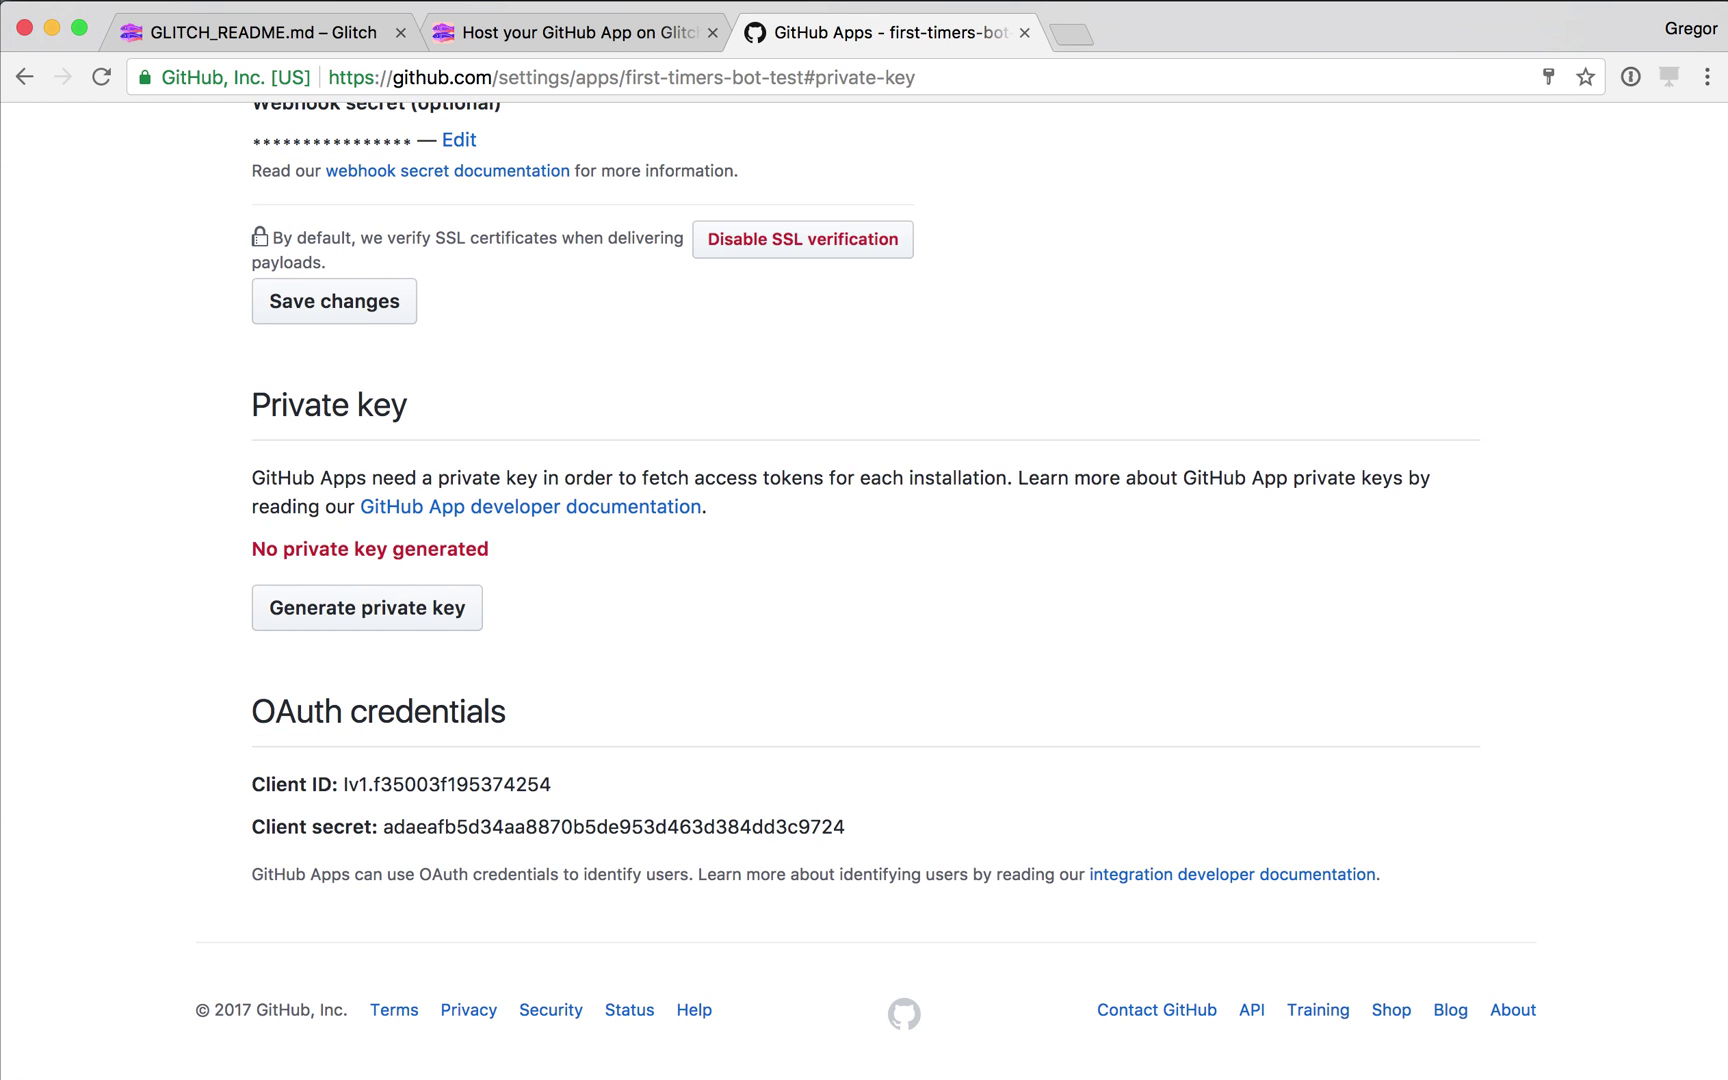
click(367, 607)
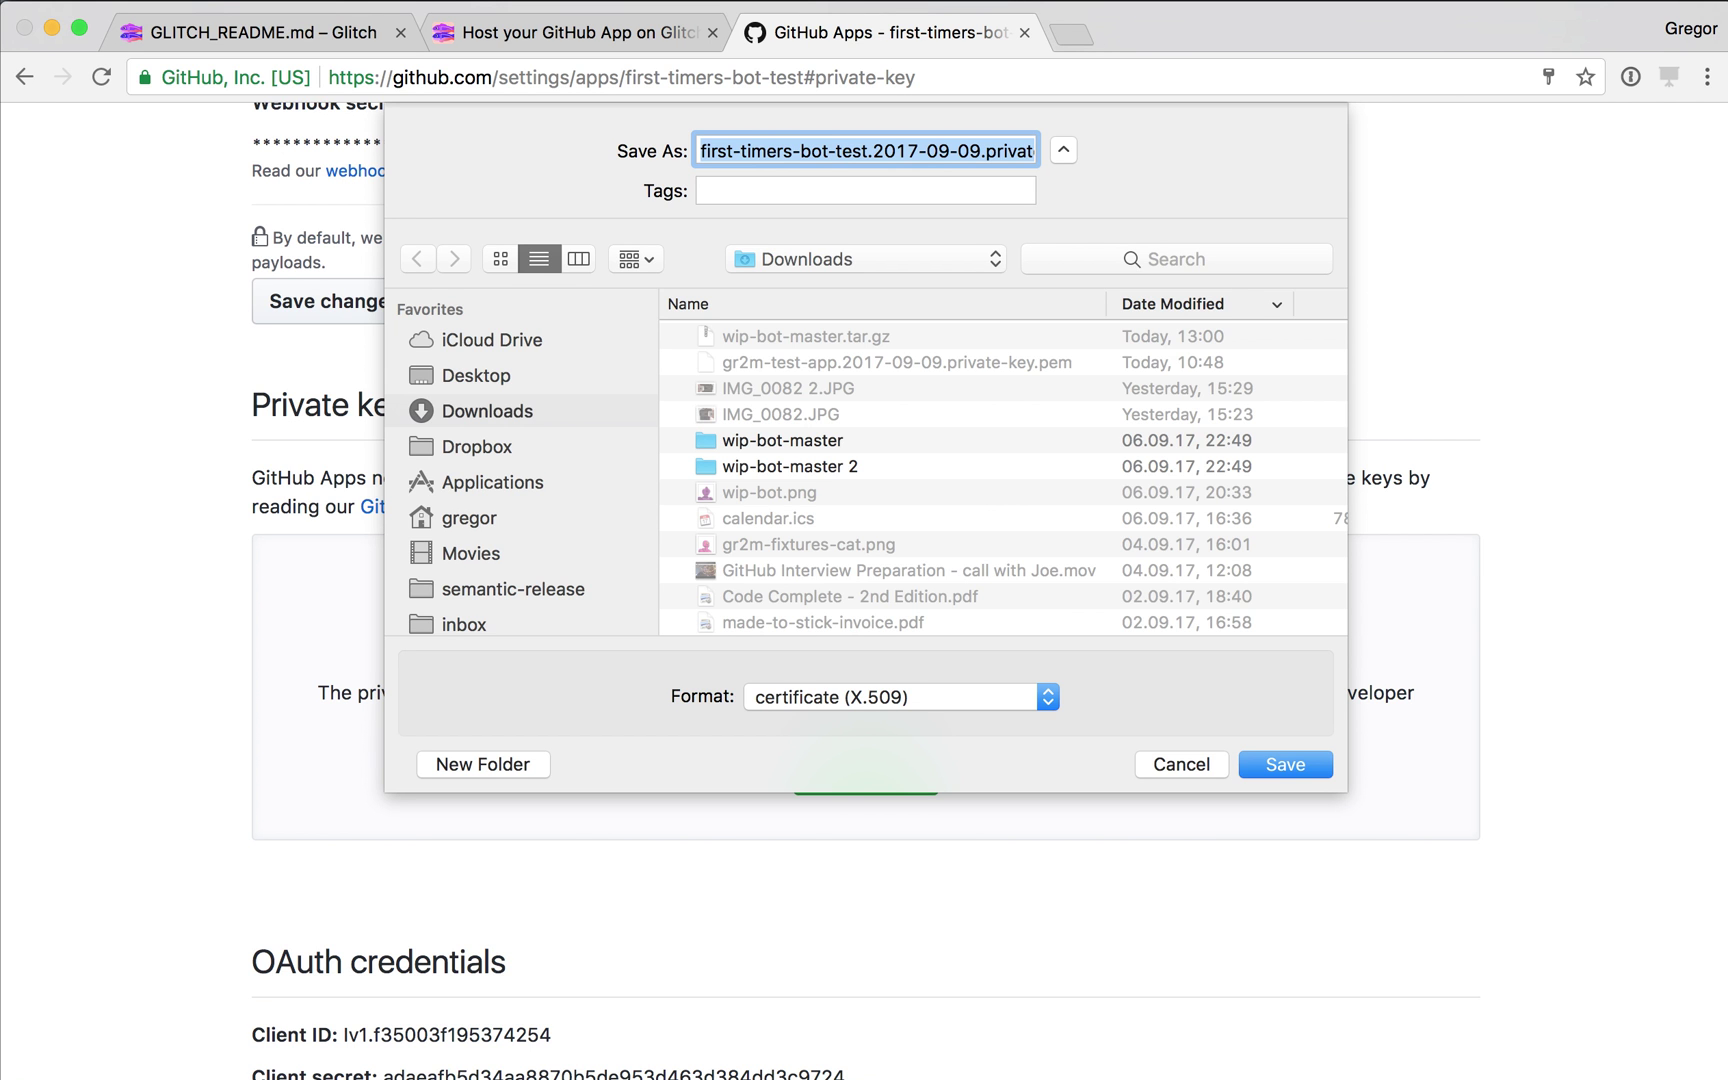
key(Return)
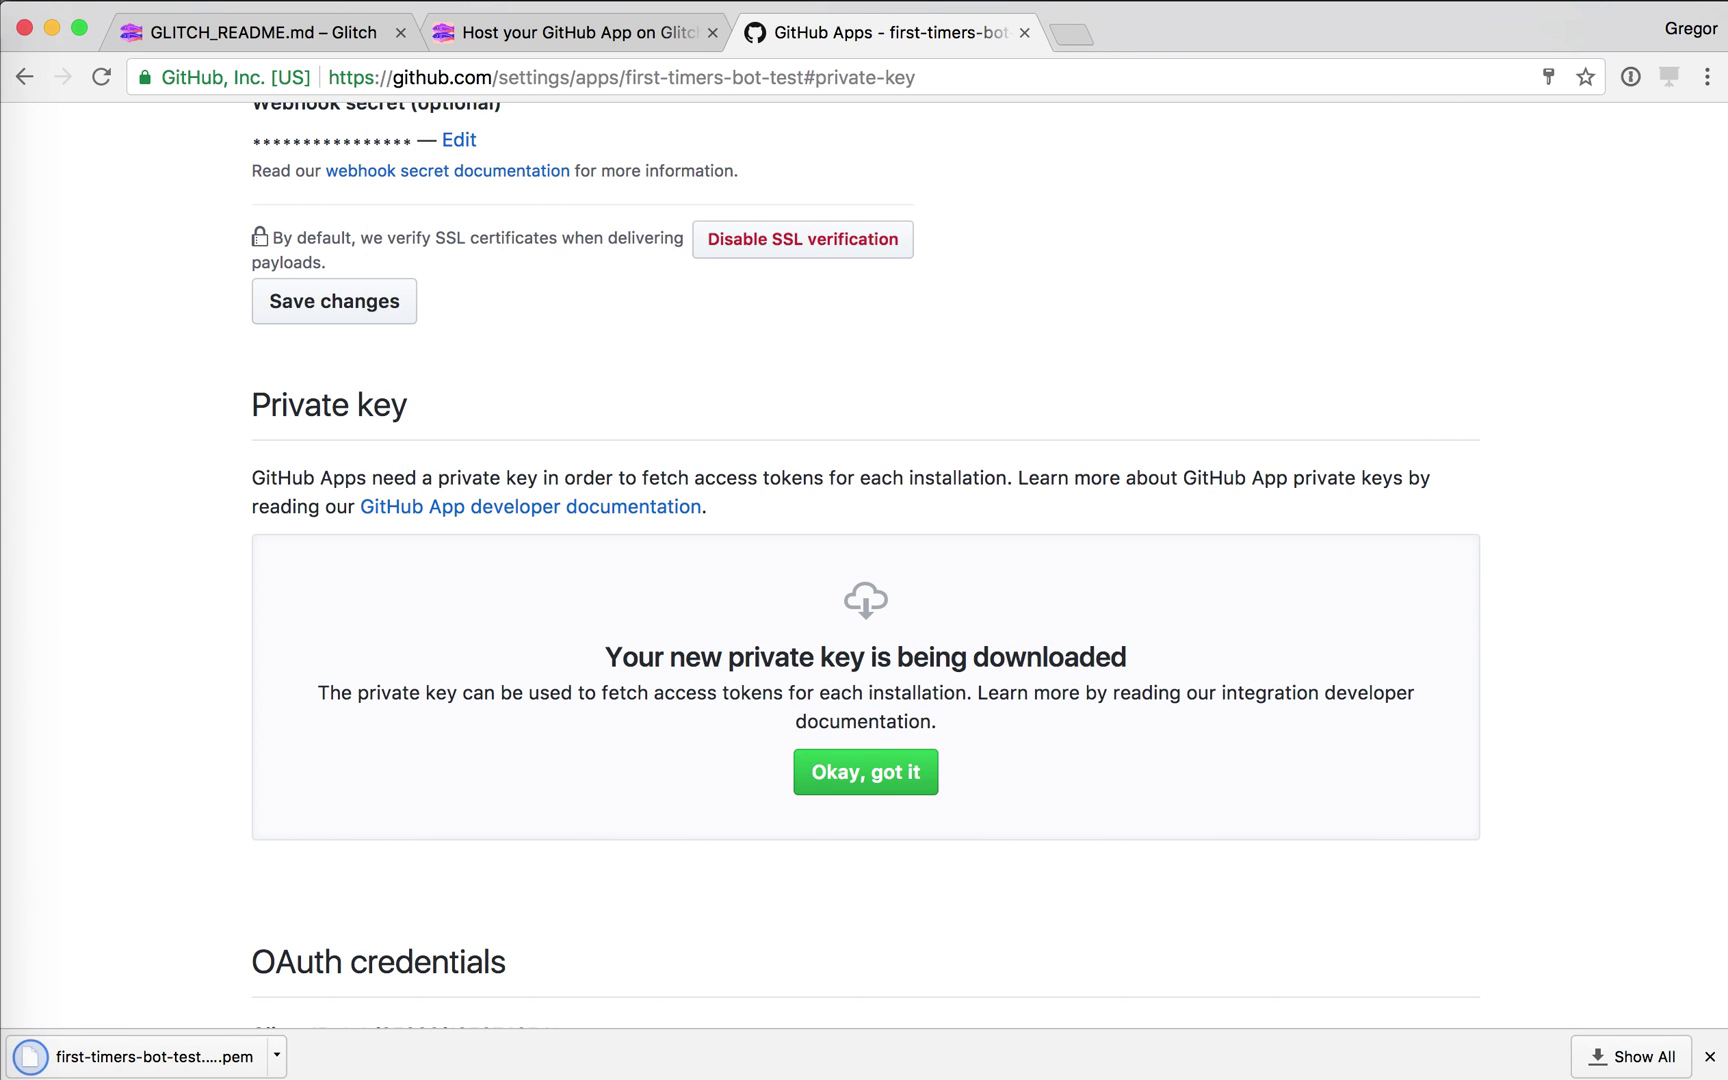
Enter the webhook secret in the Glitch setup form.
key(ctrl+shift+Tab)
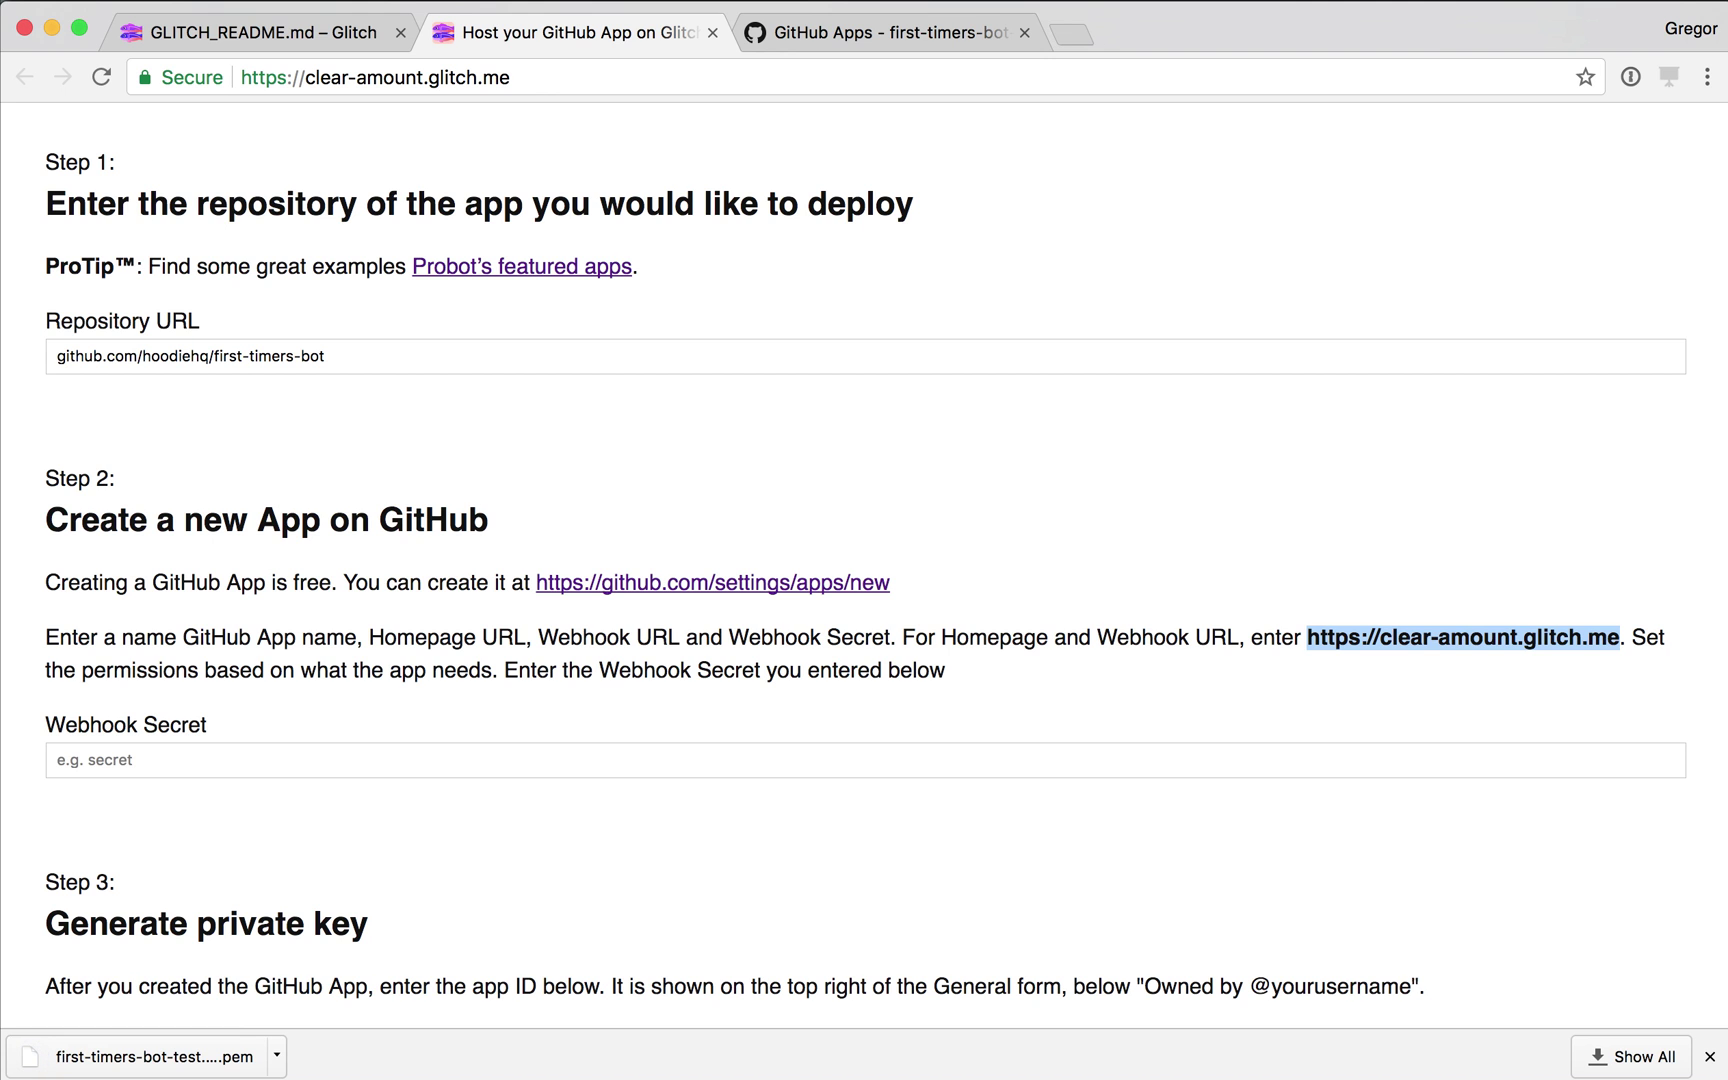
click(60, 760)
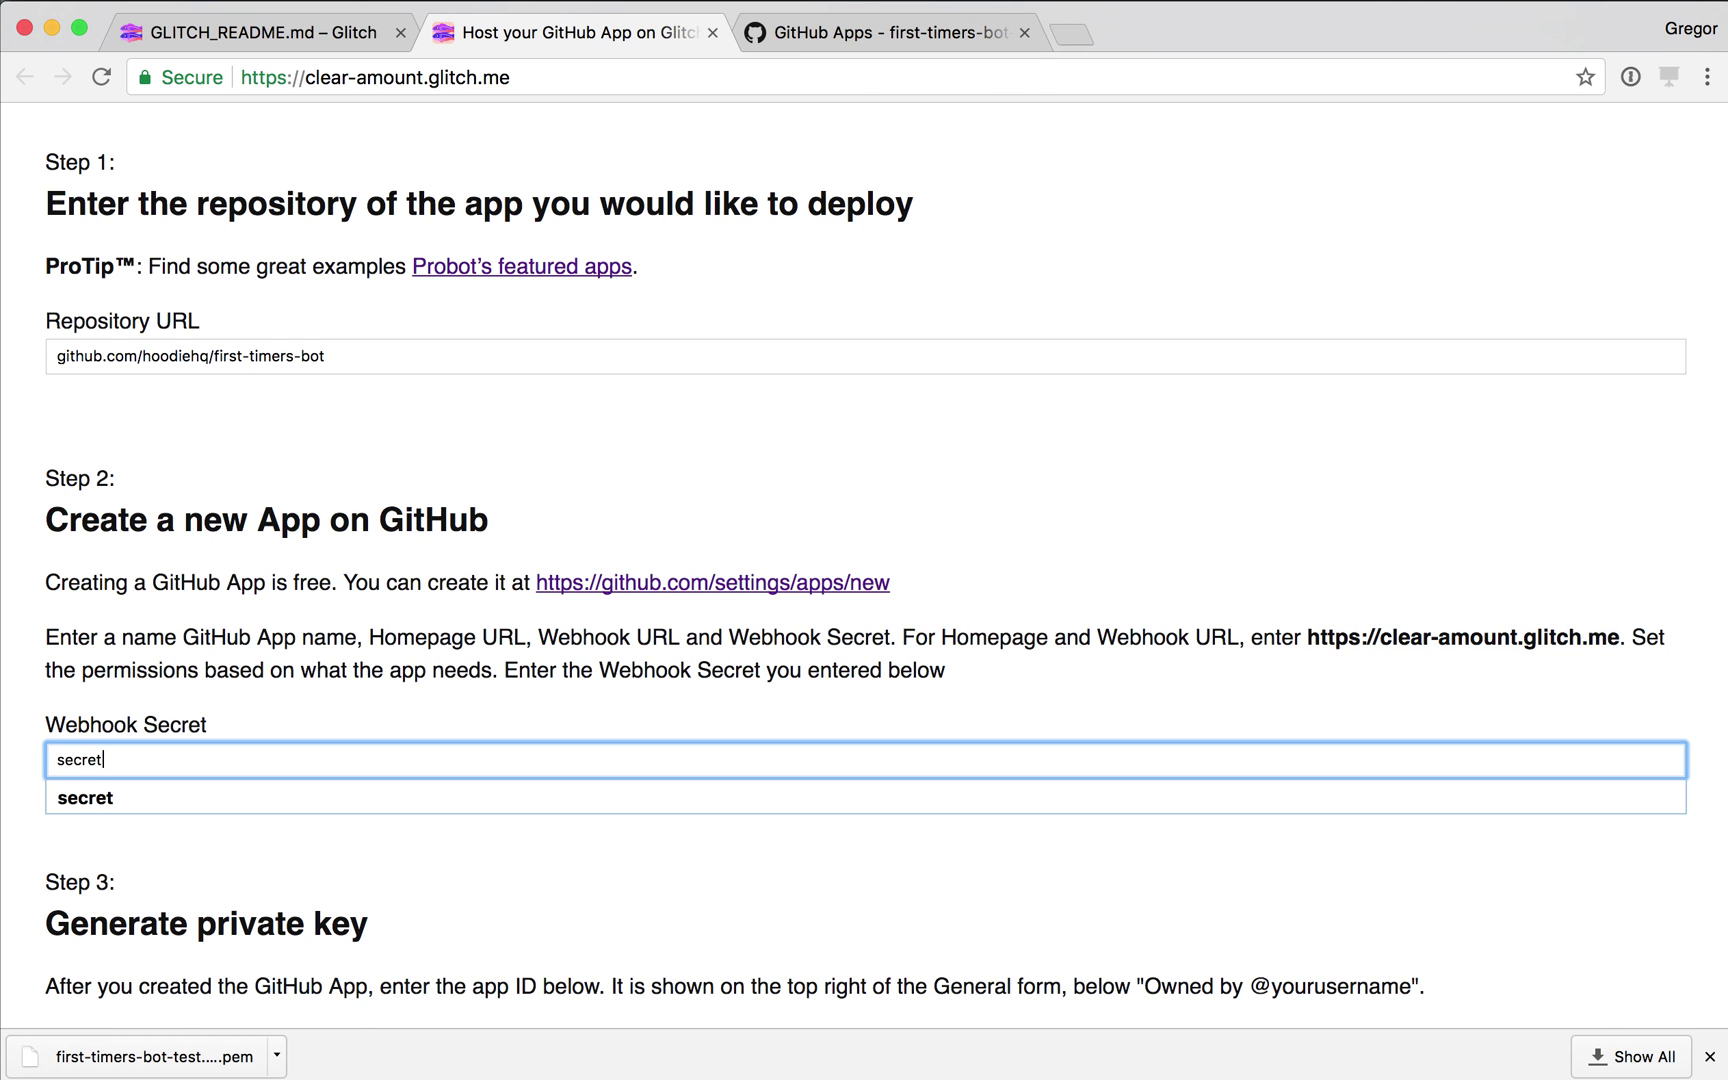
scroll(864, 564, down, 5)
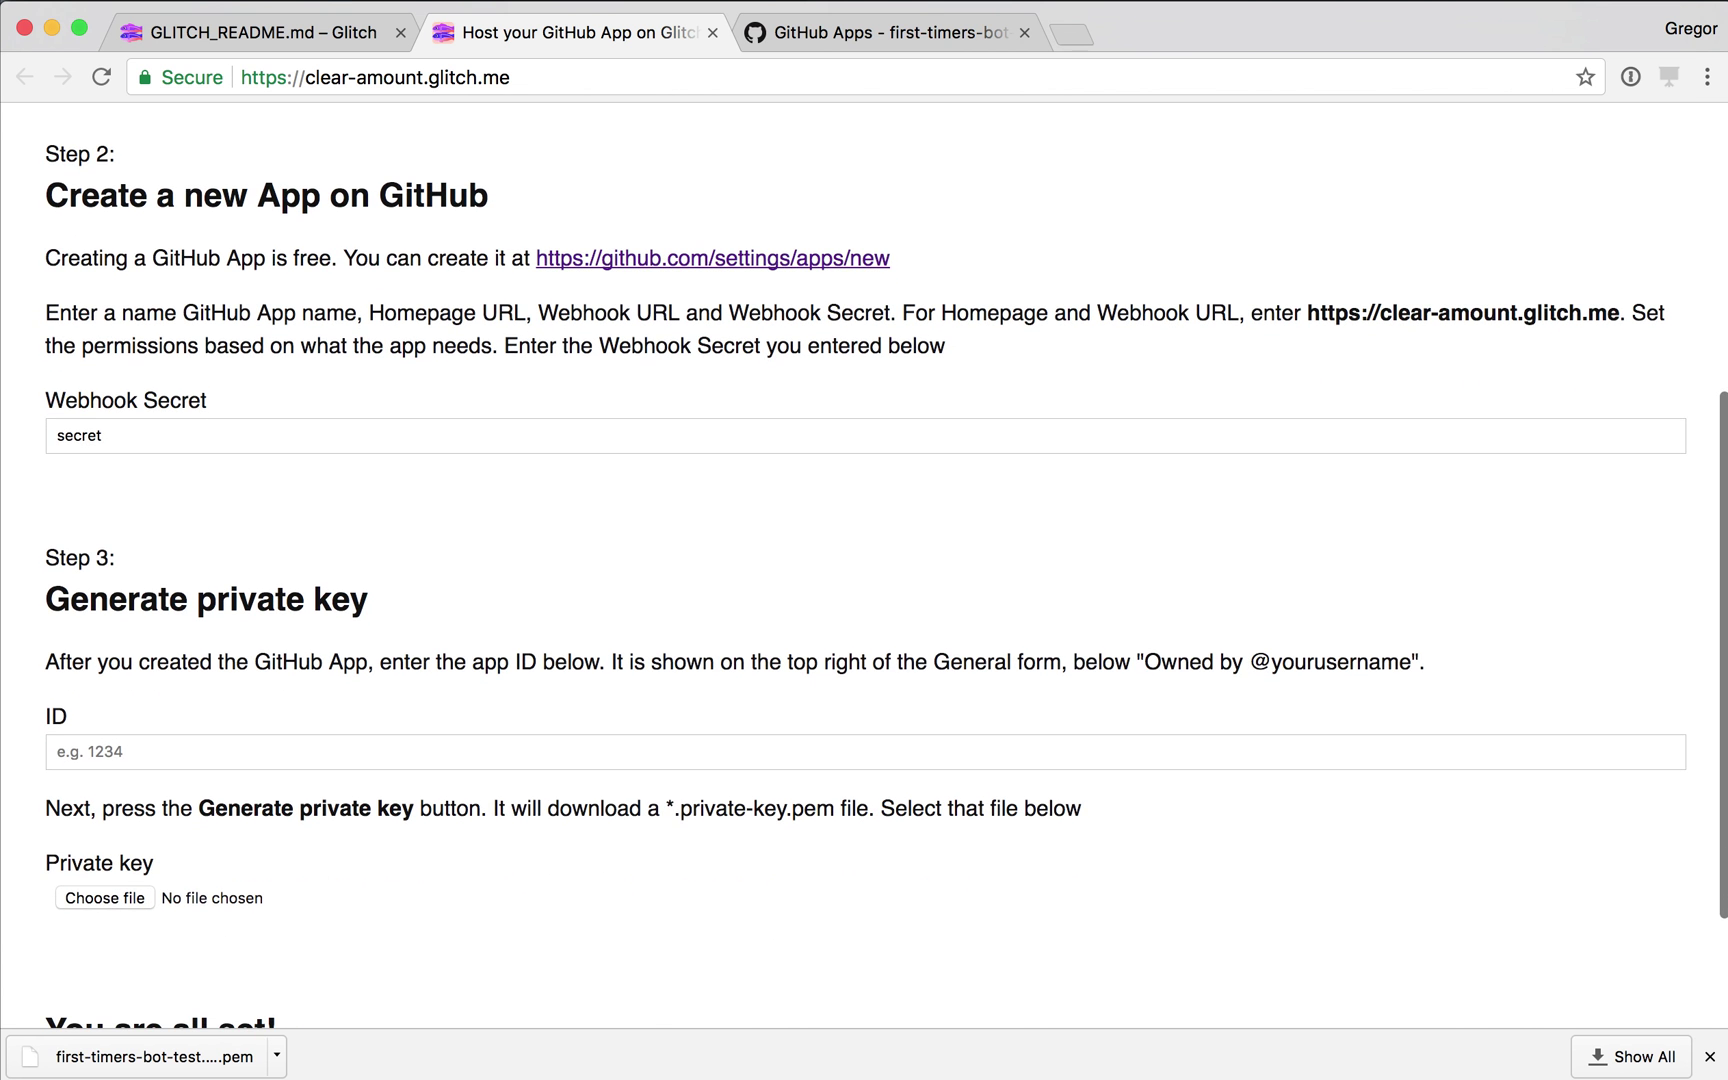
key(Tab)
Copy app ID 5081 from the GitHub app page into the Glitch ID field.
key(ctrl+Tab)
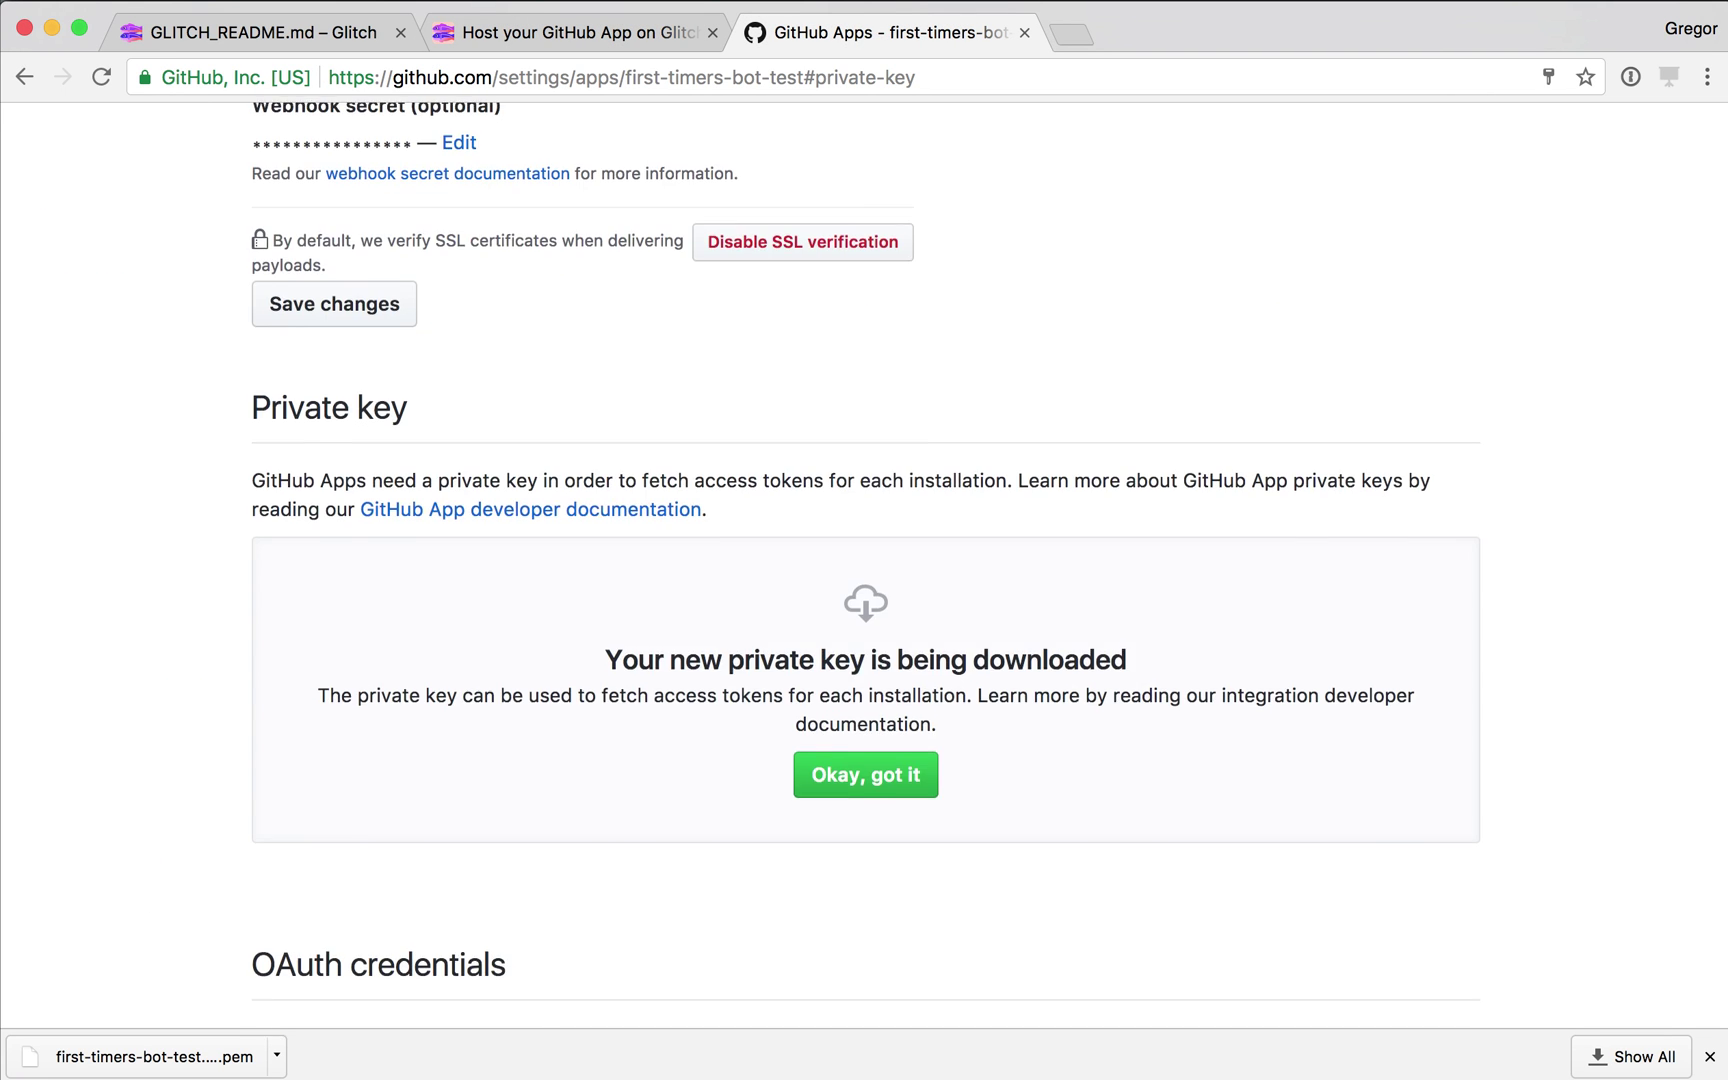
key(ctrl+r)
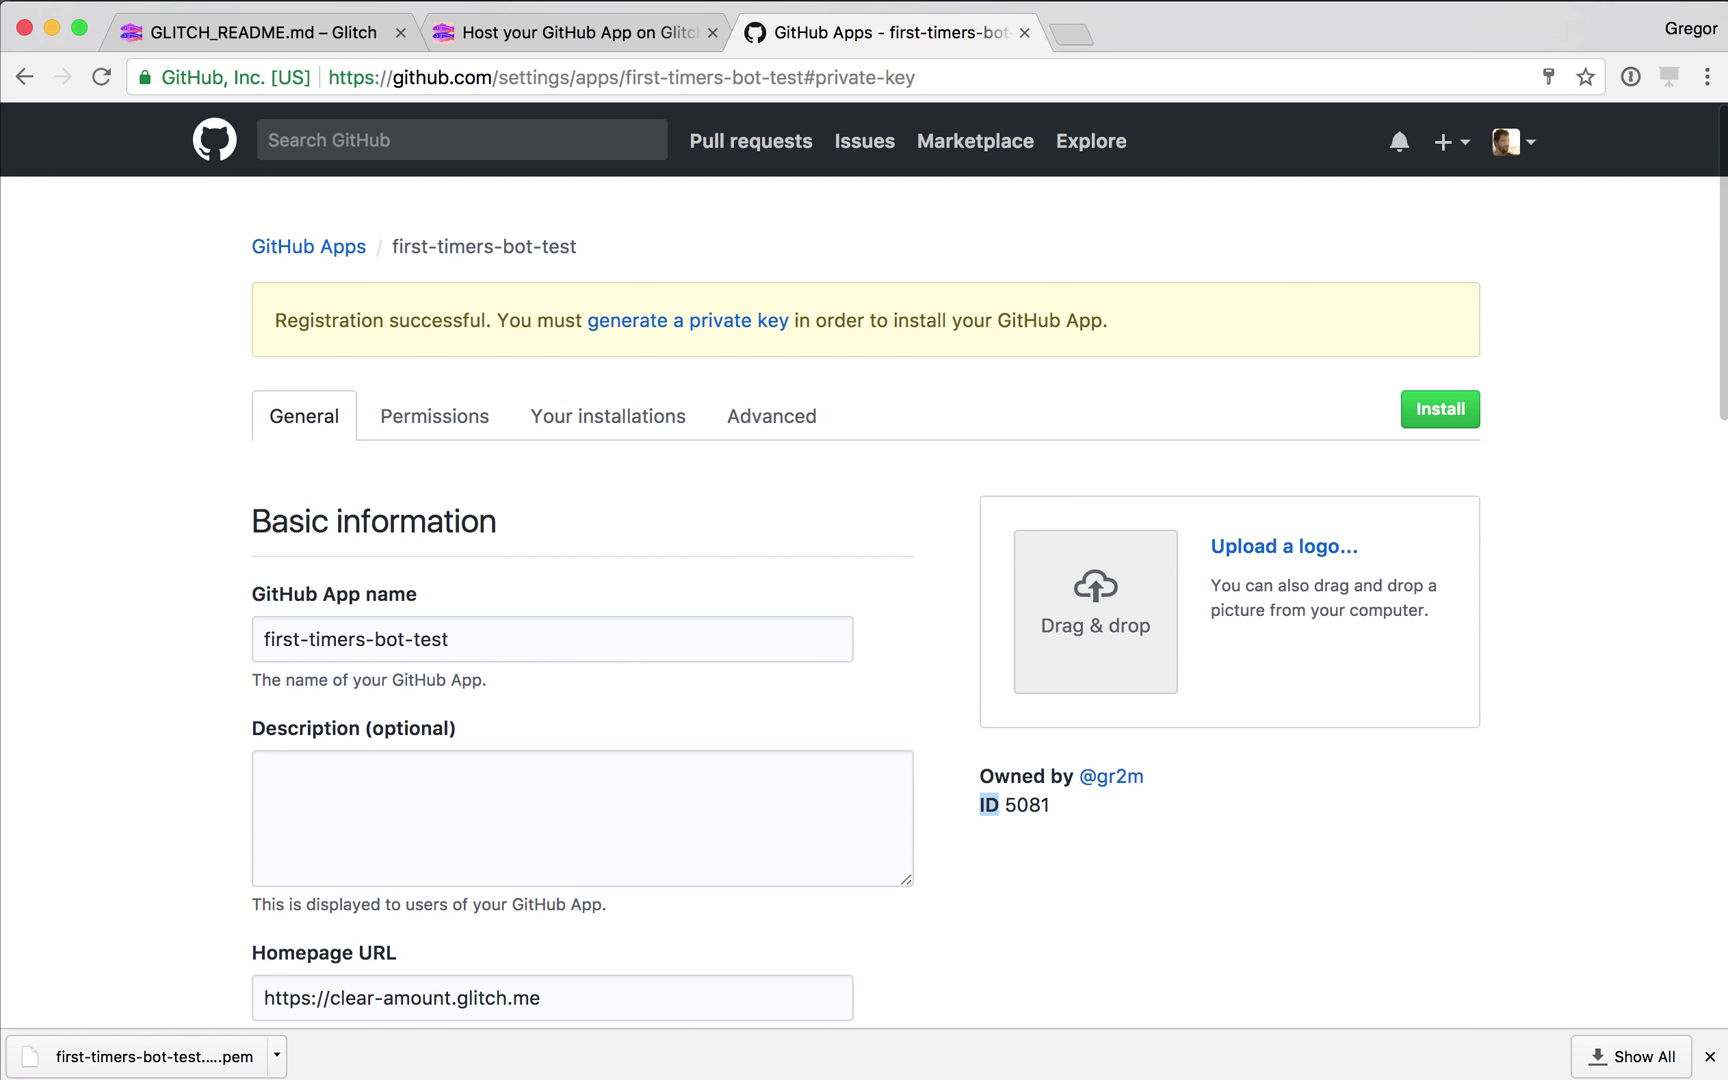
double_click(1027, 805)
key(super+c)
key(ctrl+shift+Tab)
key(super+v)
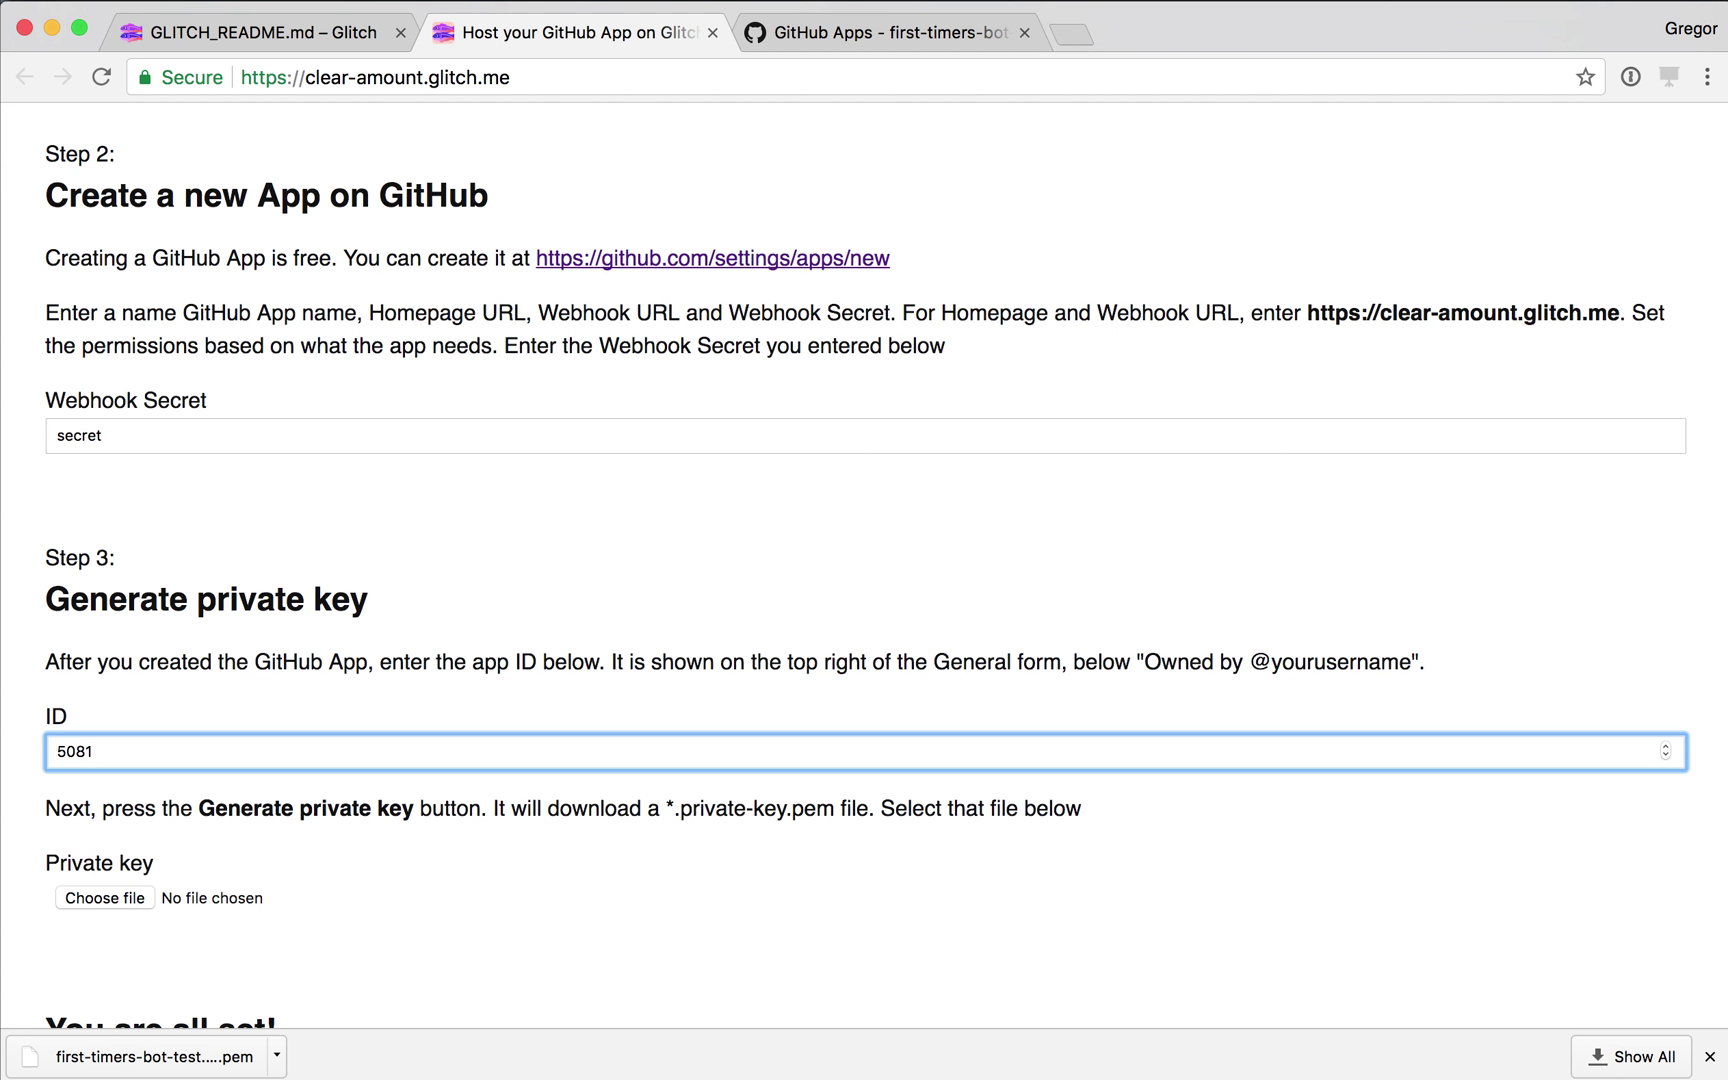
Attach first-timers-bot-test.2017-09-09.private-key.pem as the private key file.
key(Tab)
key(space)
key(Down)
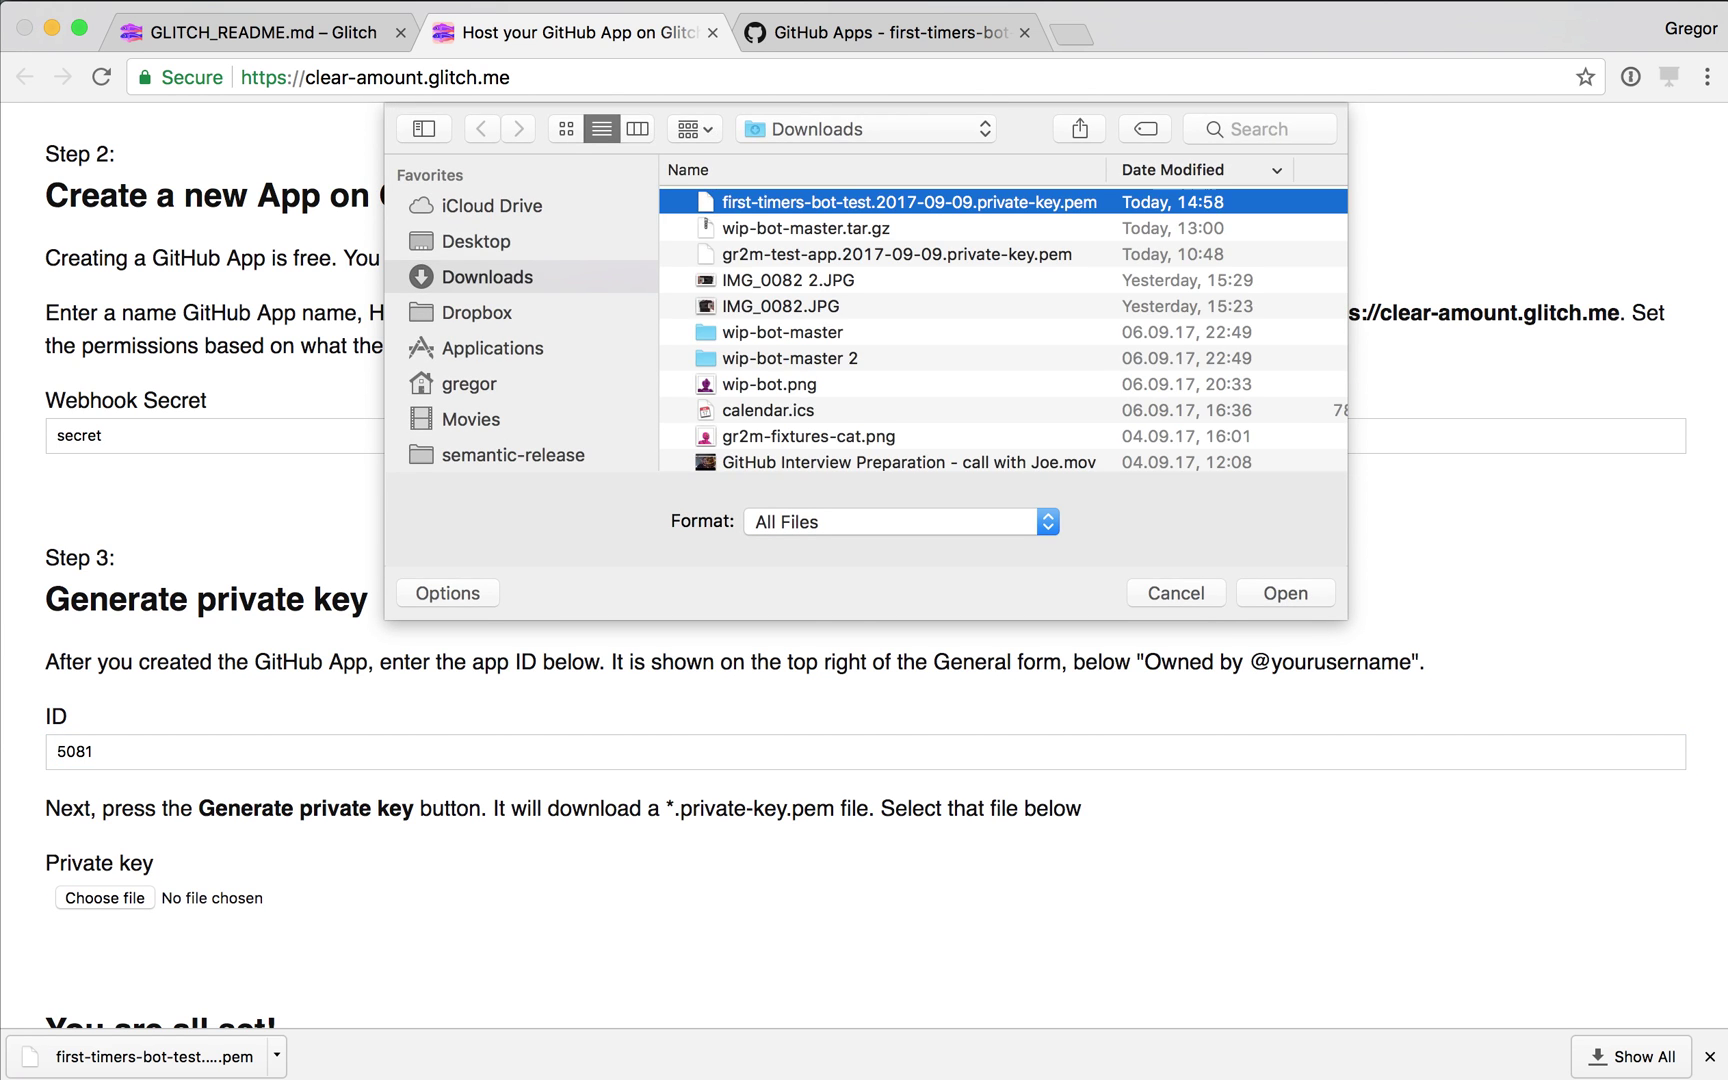
key(Return)
scroll(700, 870, down, 3)
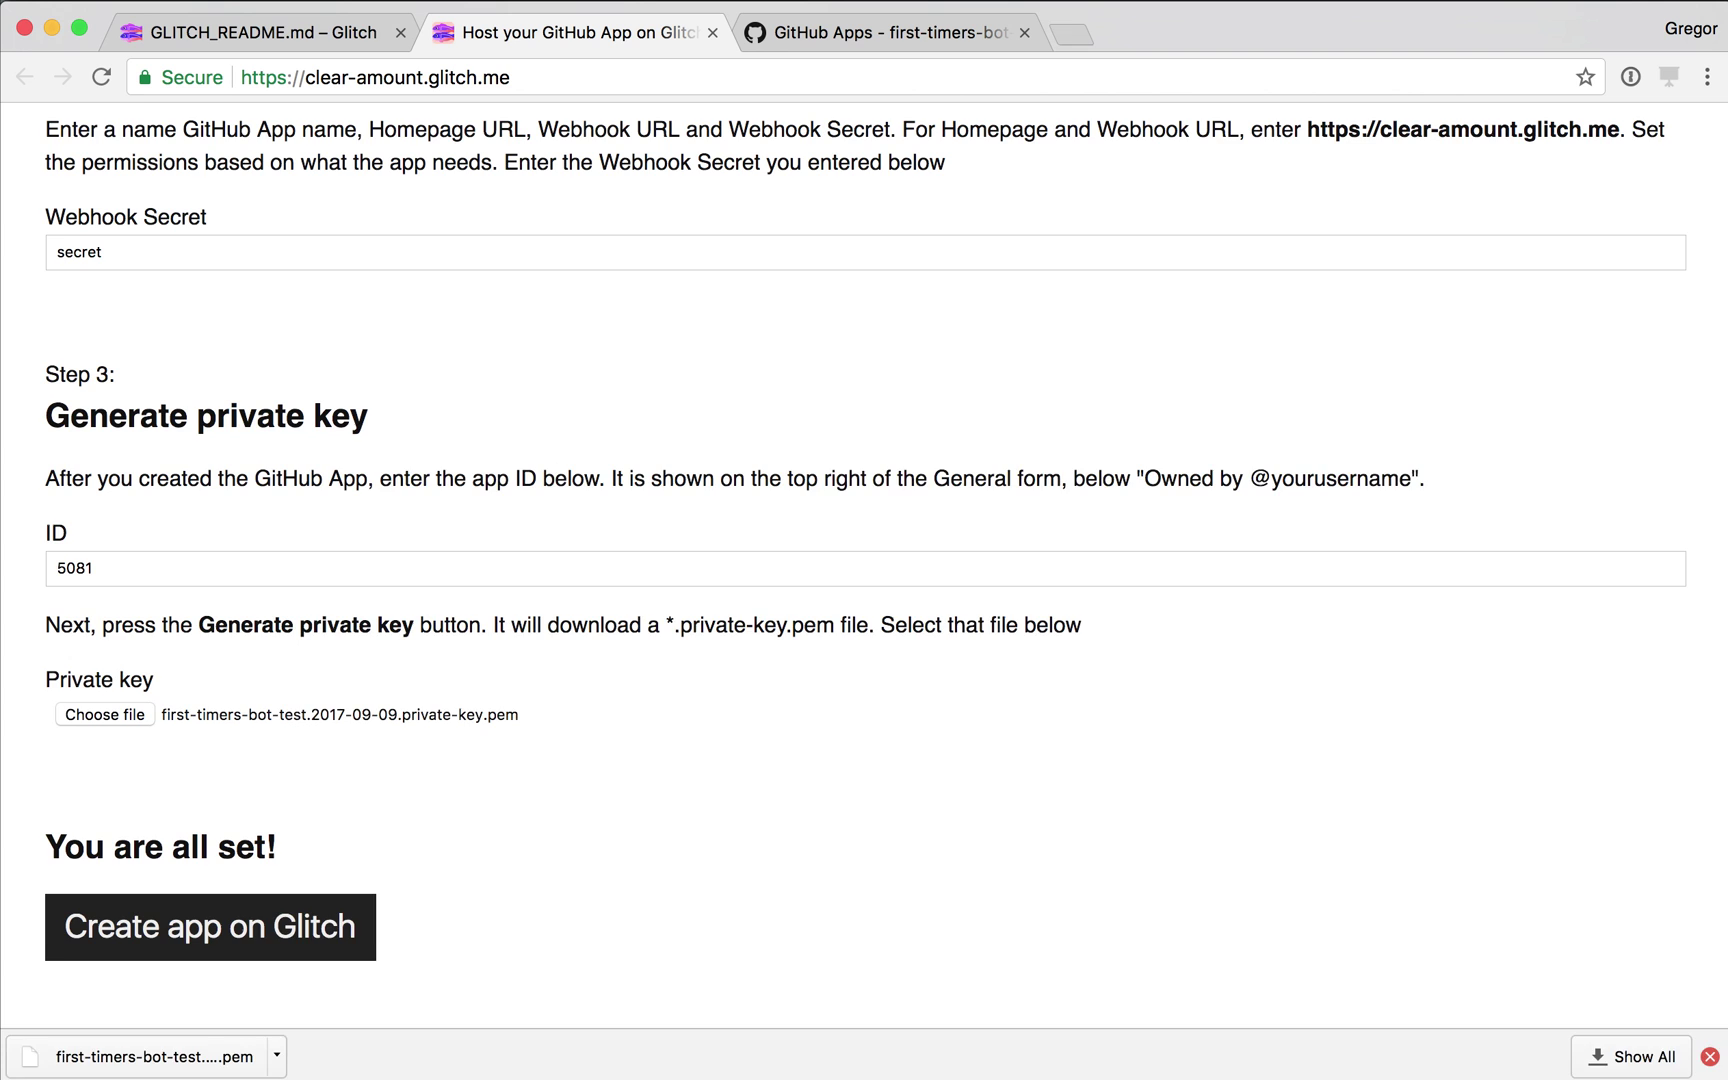
click(1710, 1056)
click(210, 987)
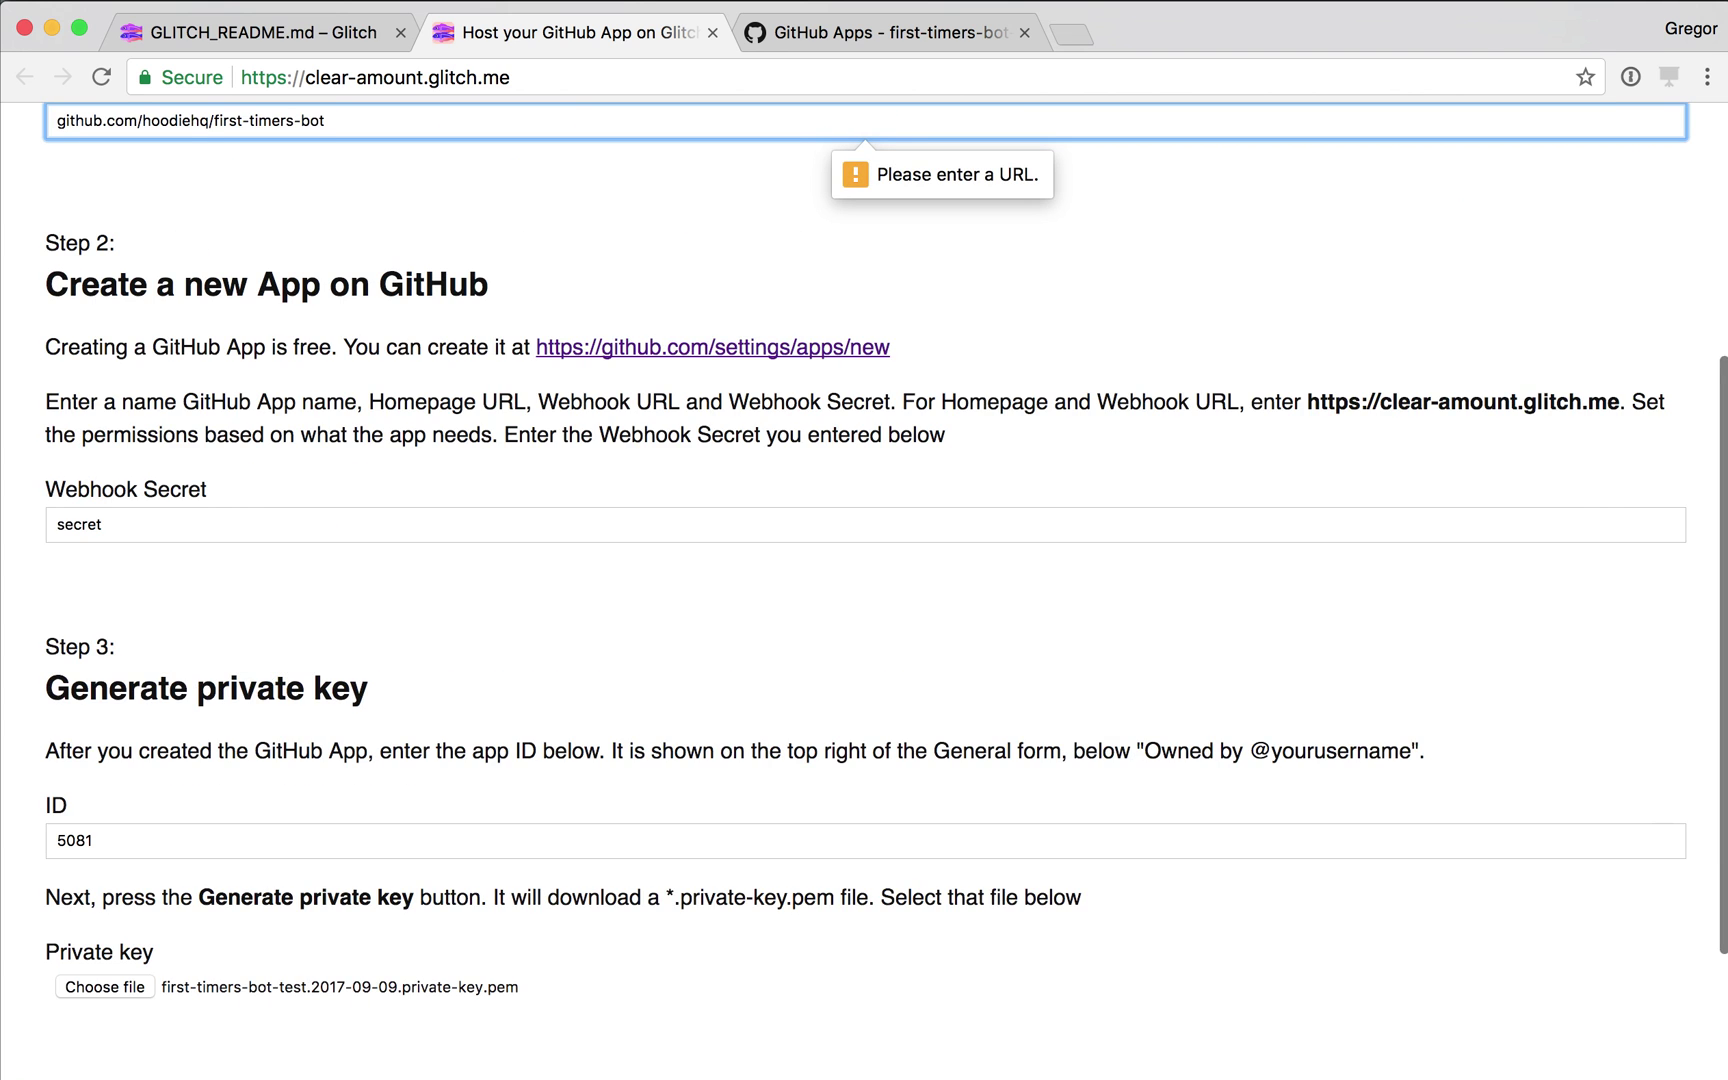
scroll(864, 590, up, 3)
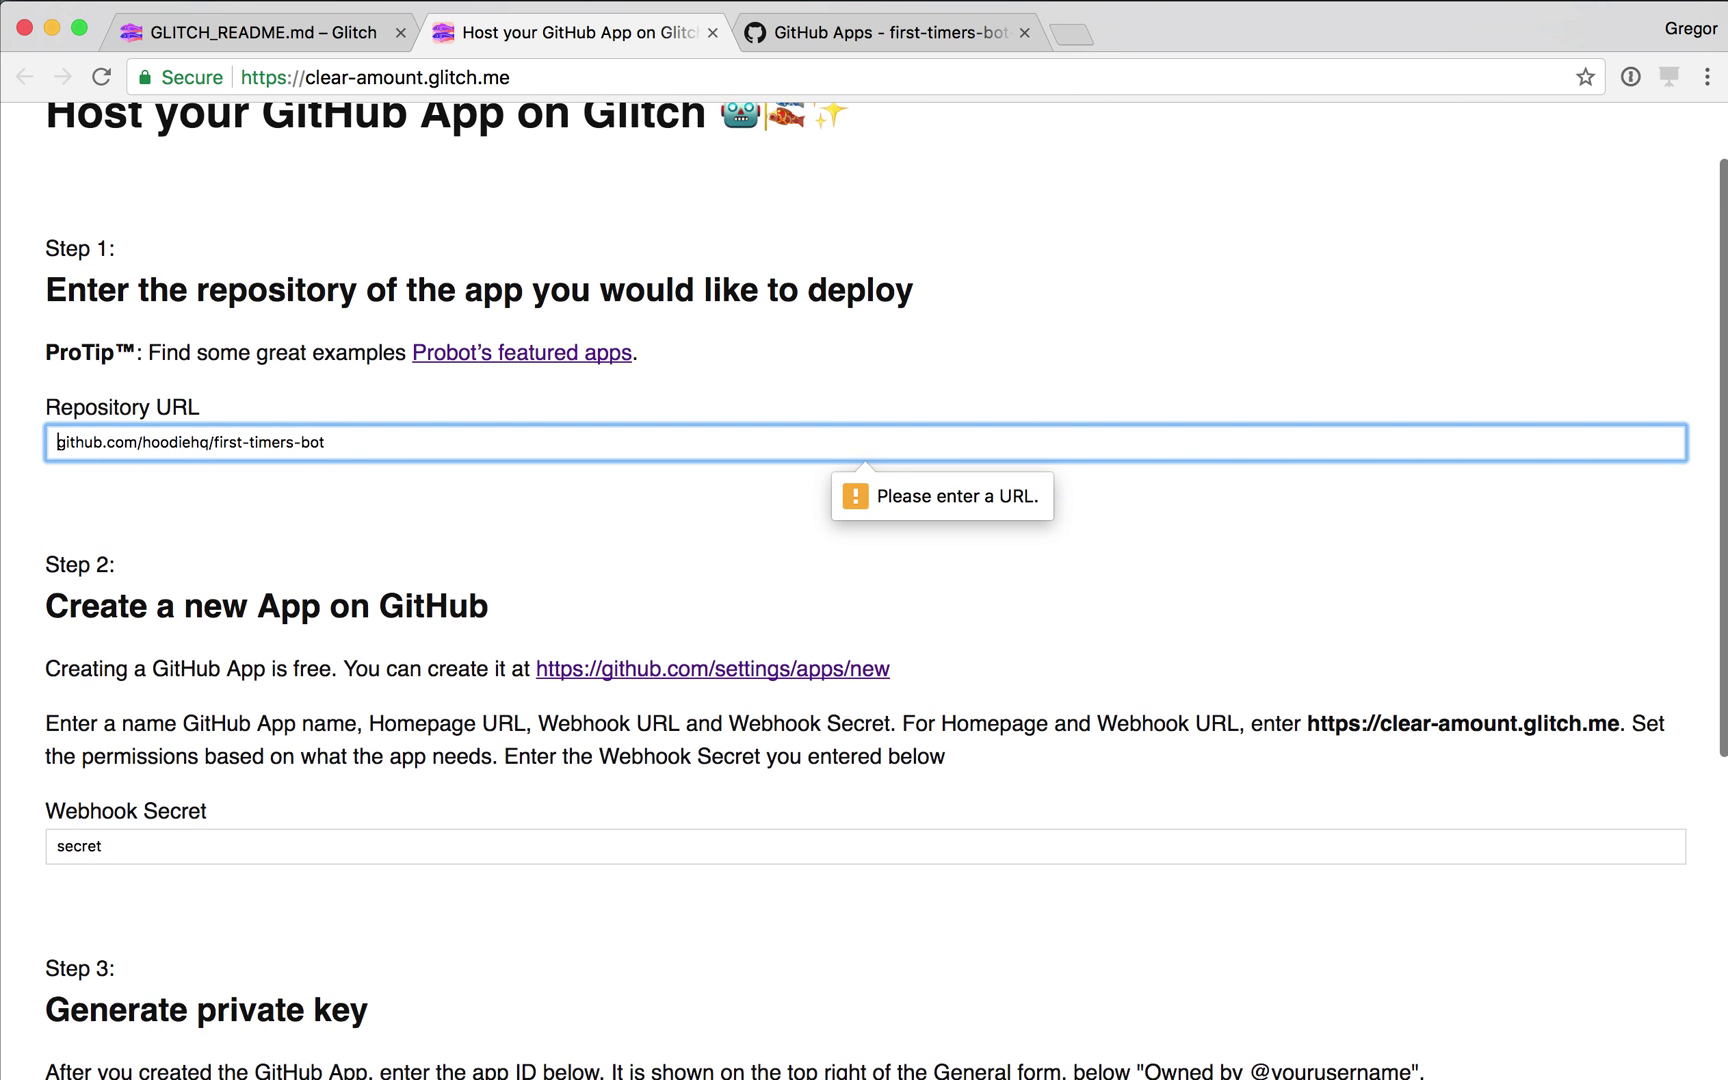
text(https://)
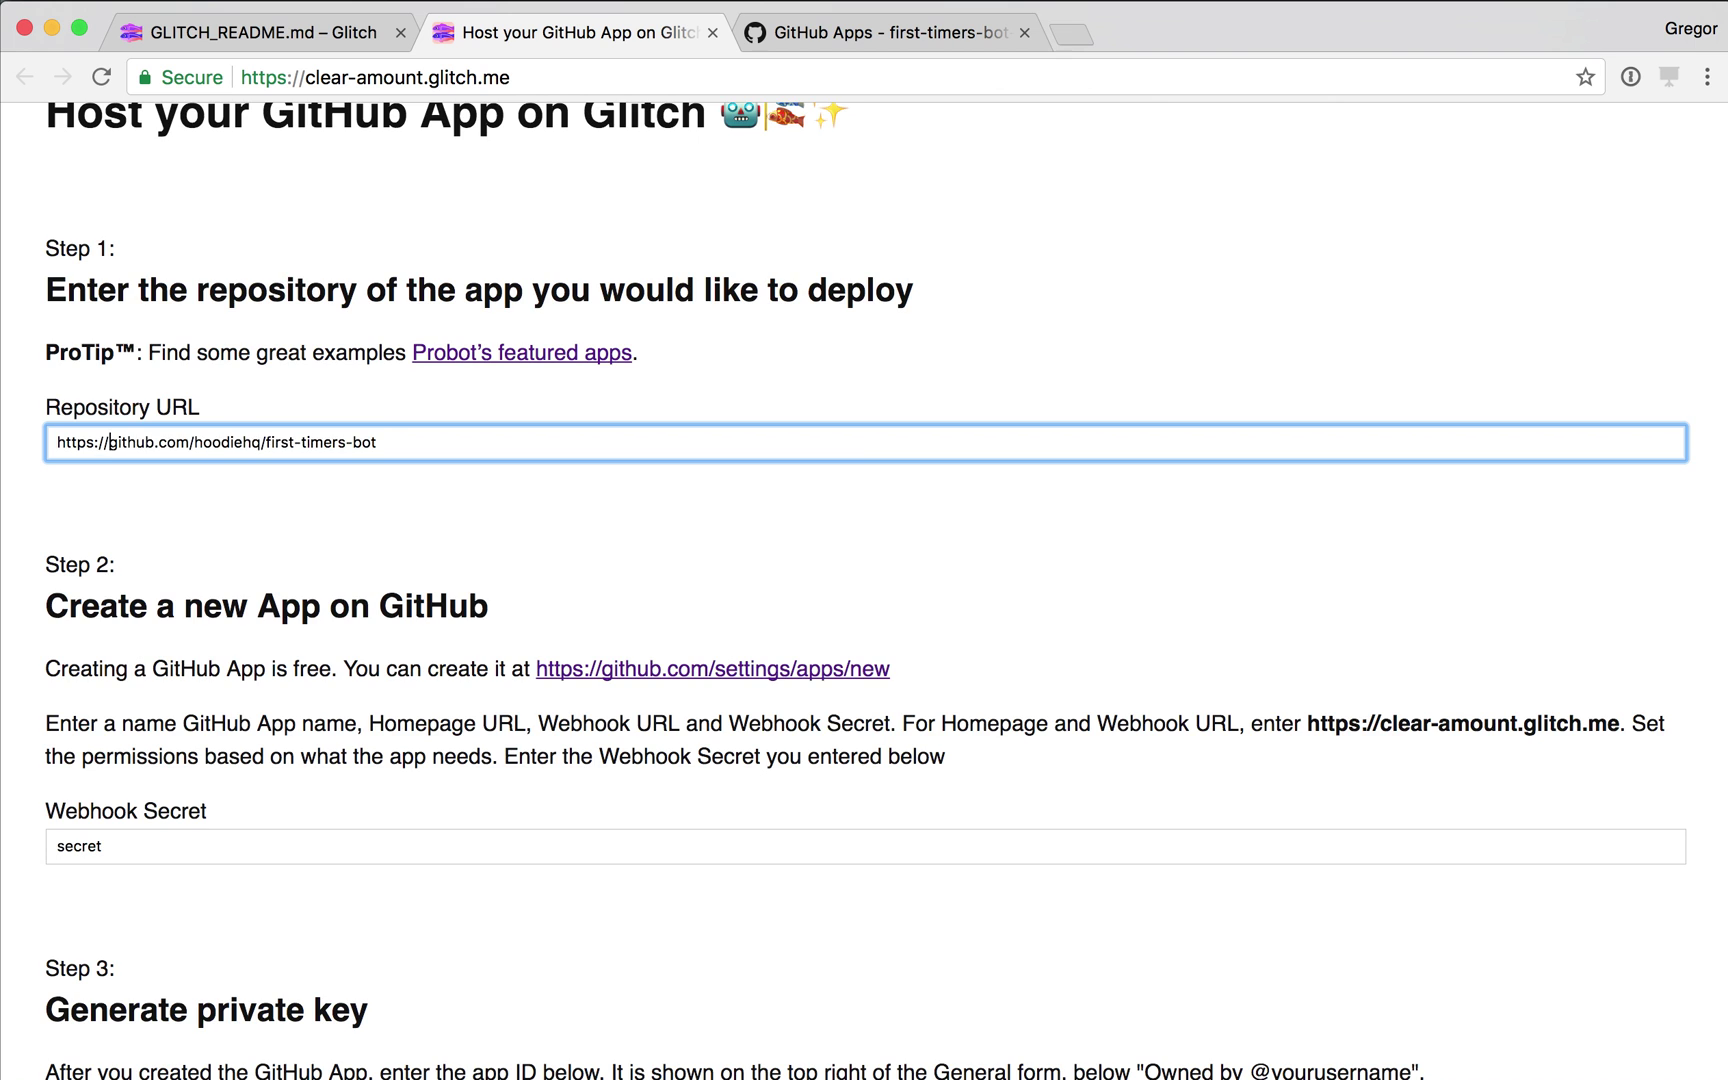
scroll(864, 590, down, 5)
click(210, 987)
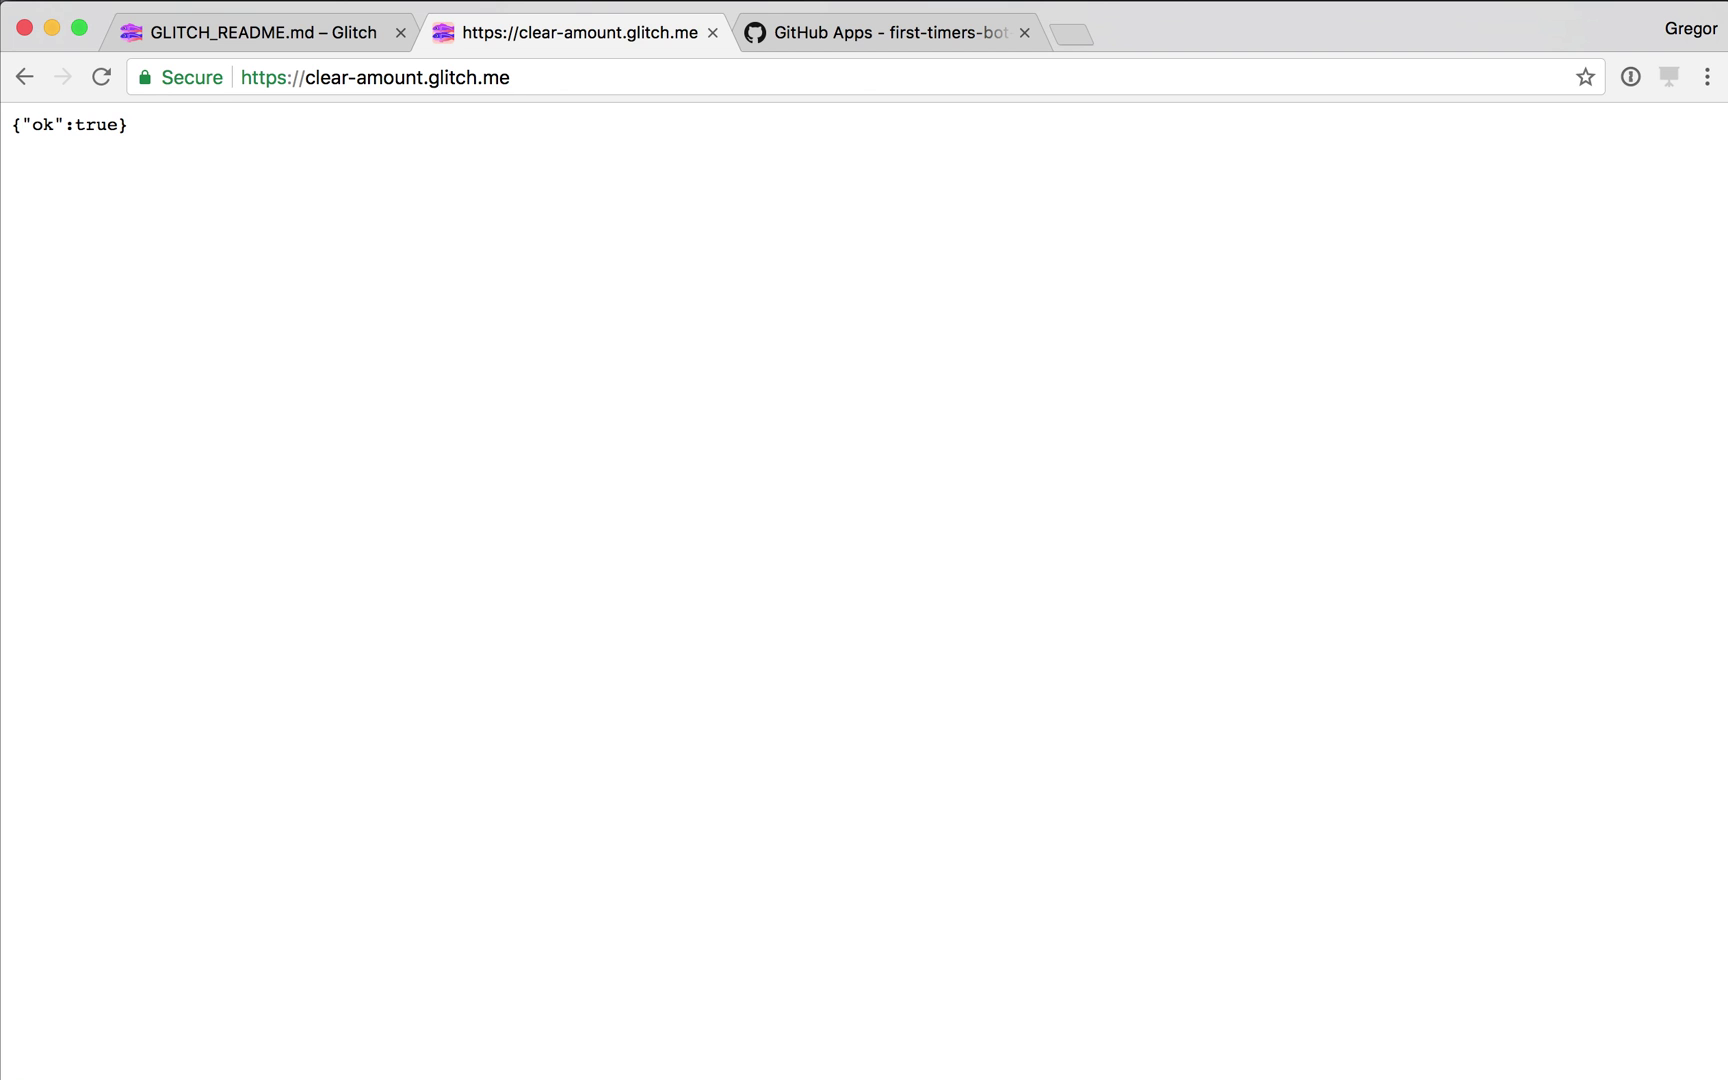
Reload the clear-amount editor, check its activity log, and open the live app showing Cannot GET /.
key(ctrl+shift+Tab)
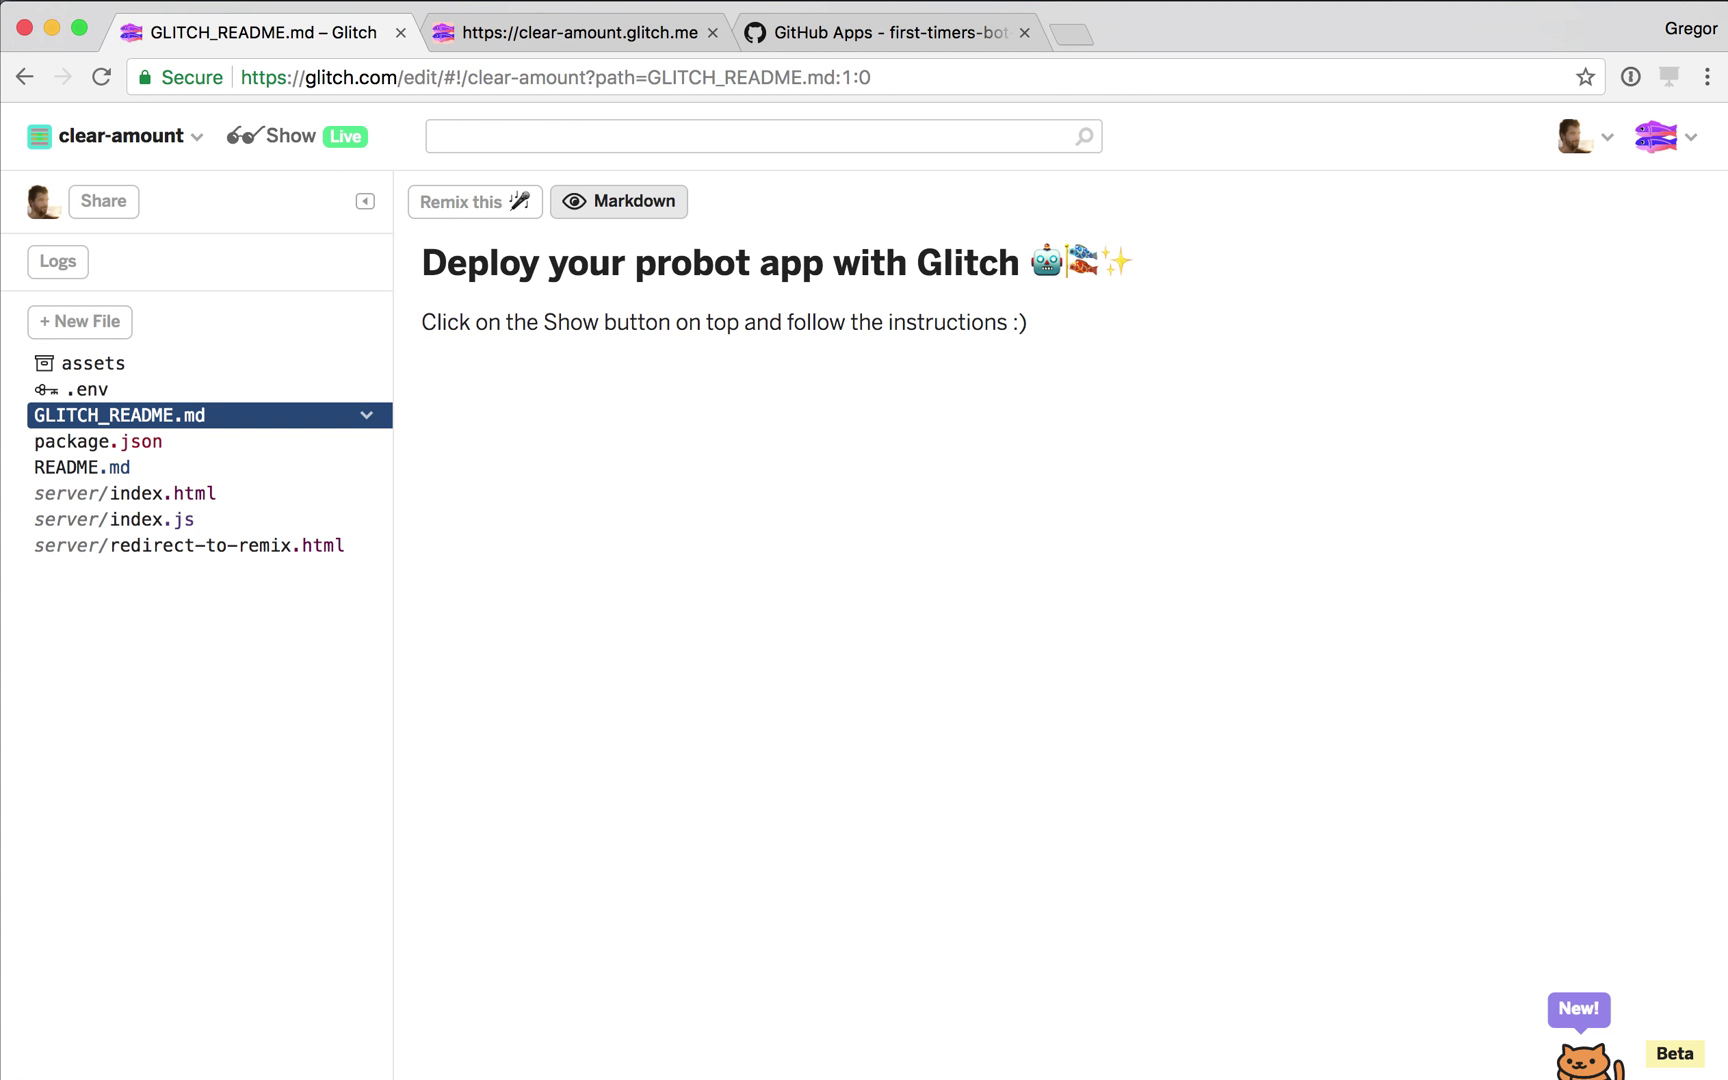
key(super+r)
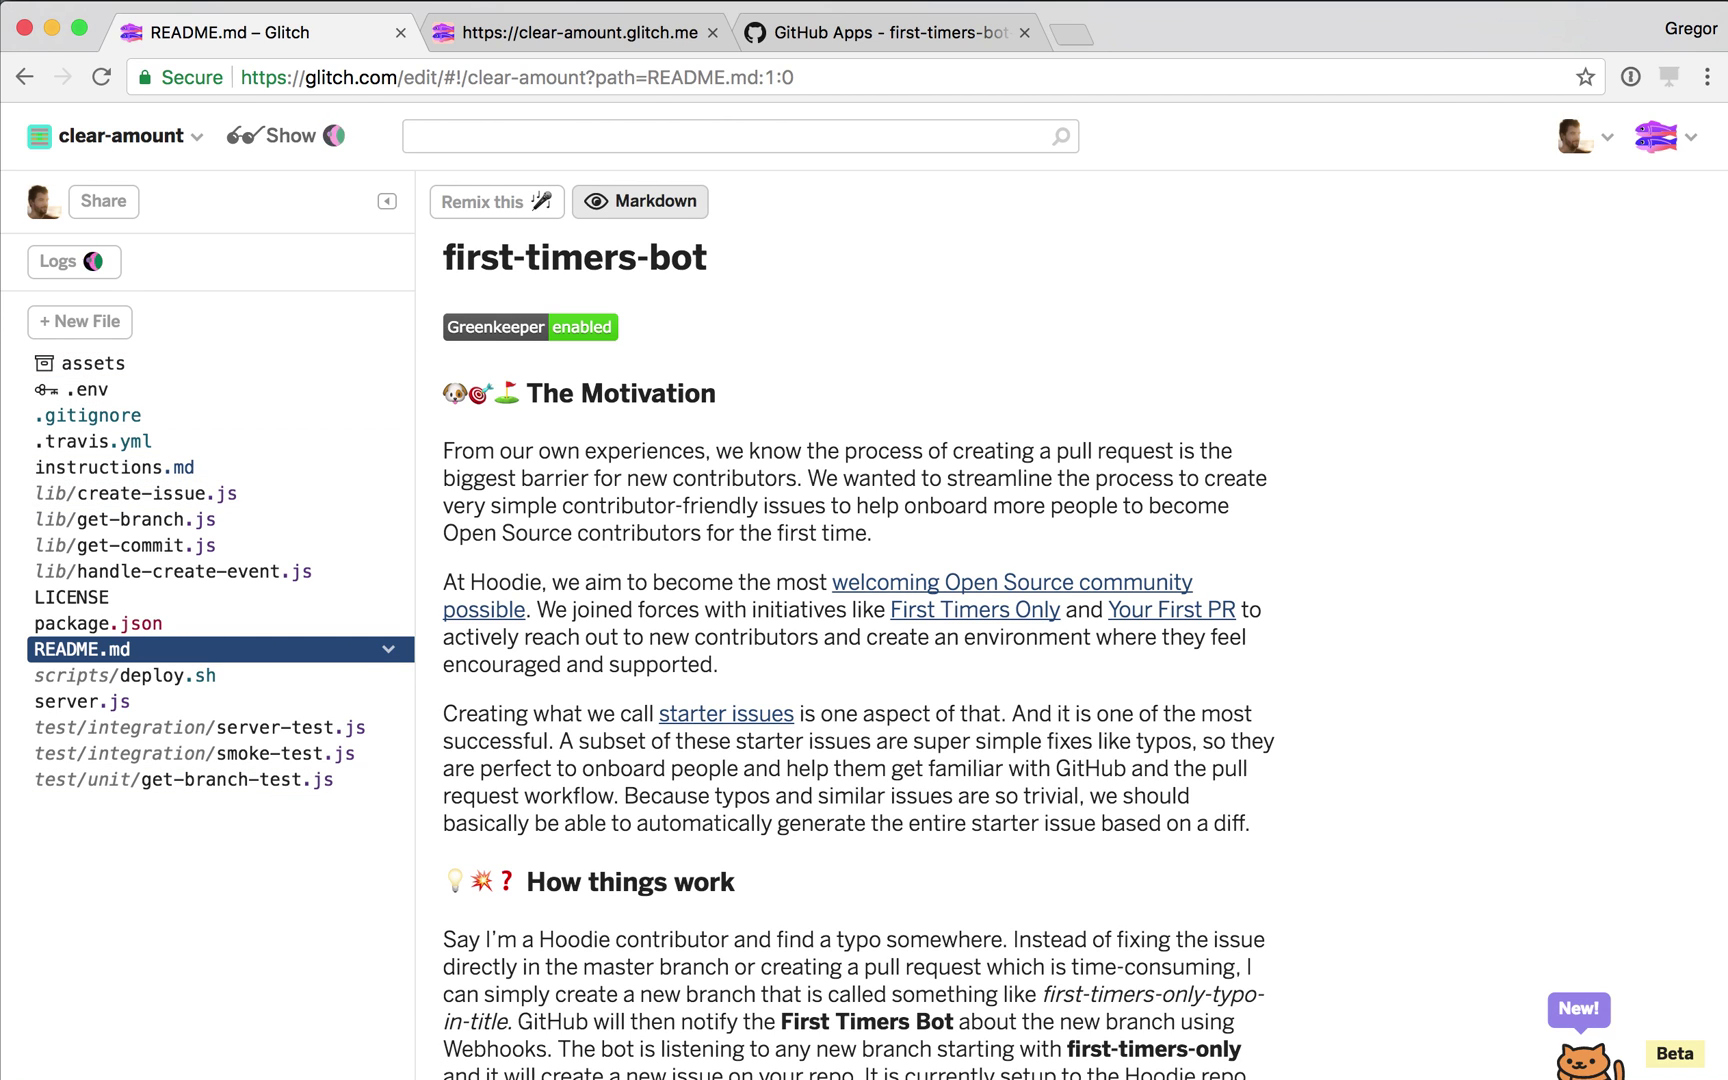
click(58, 261)
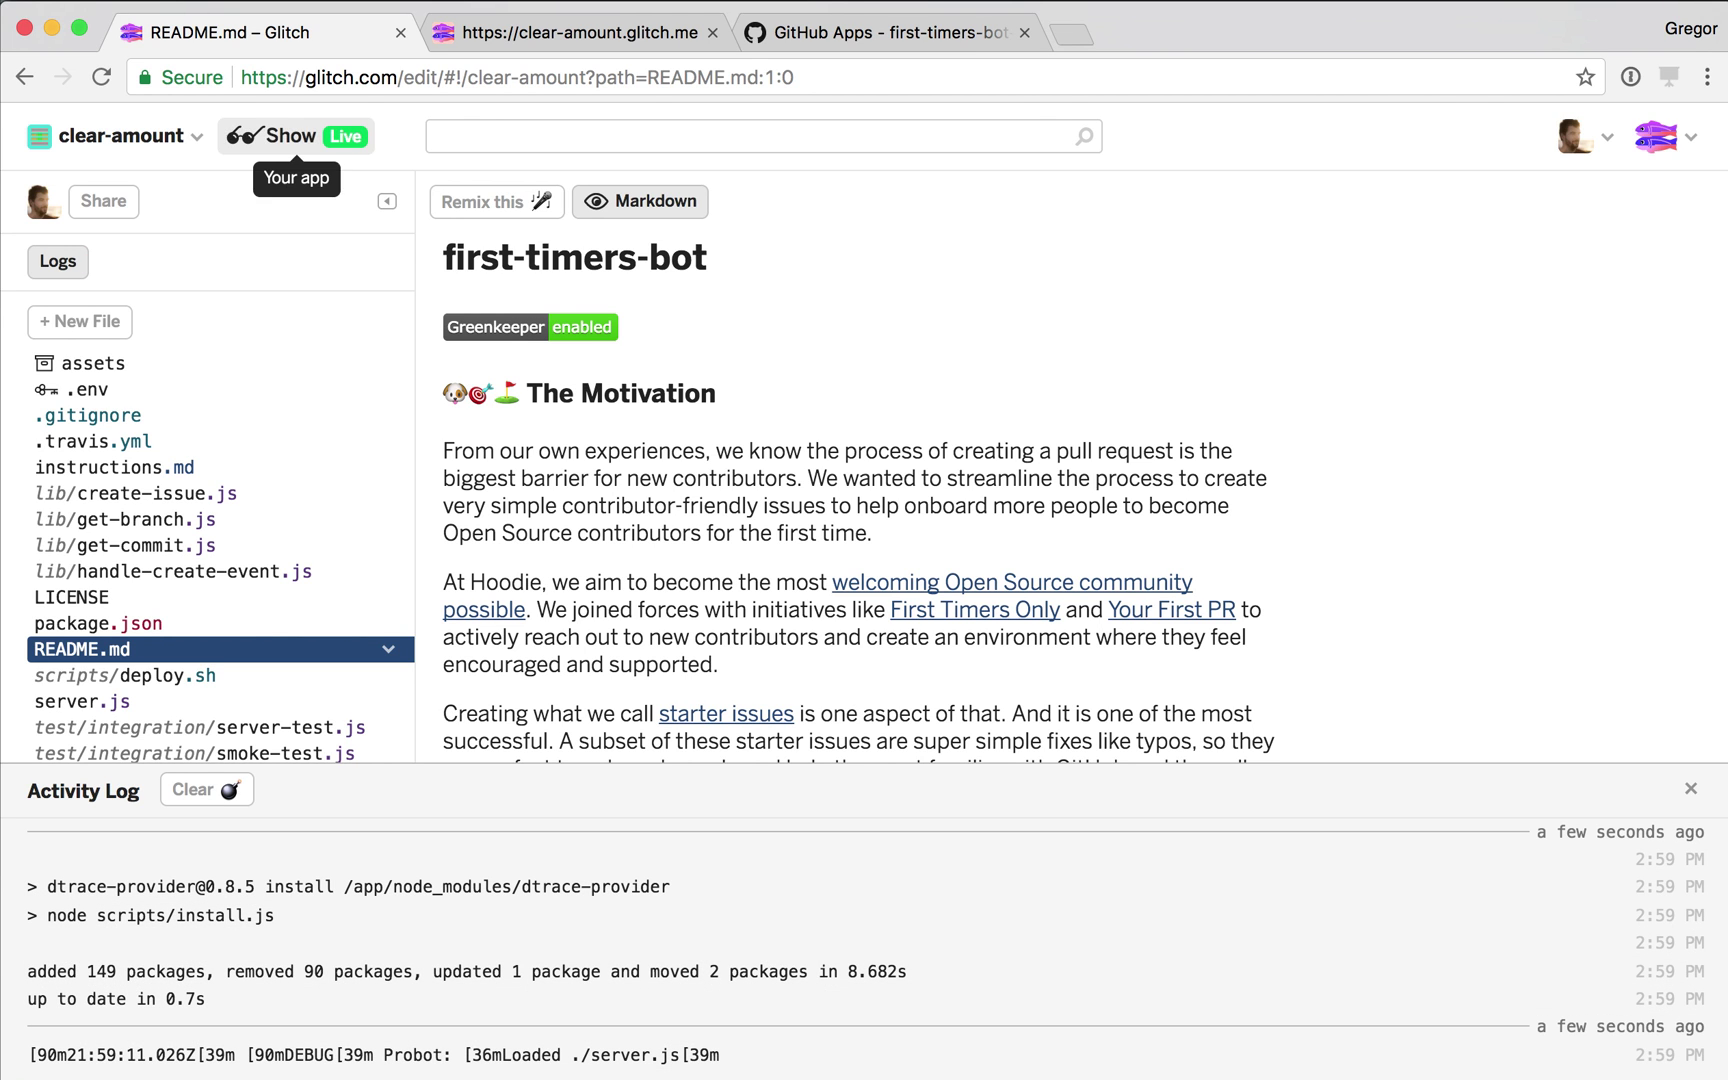
click(270, 135)
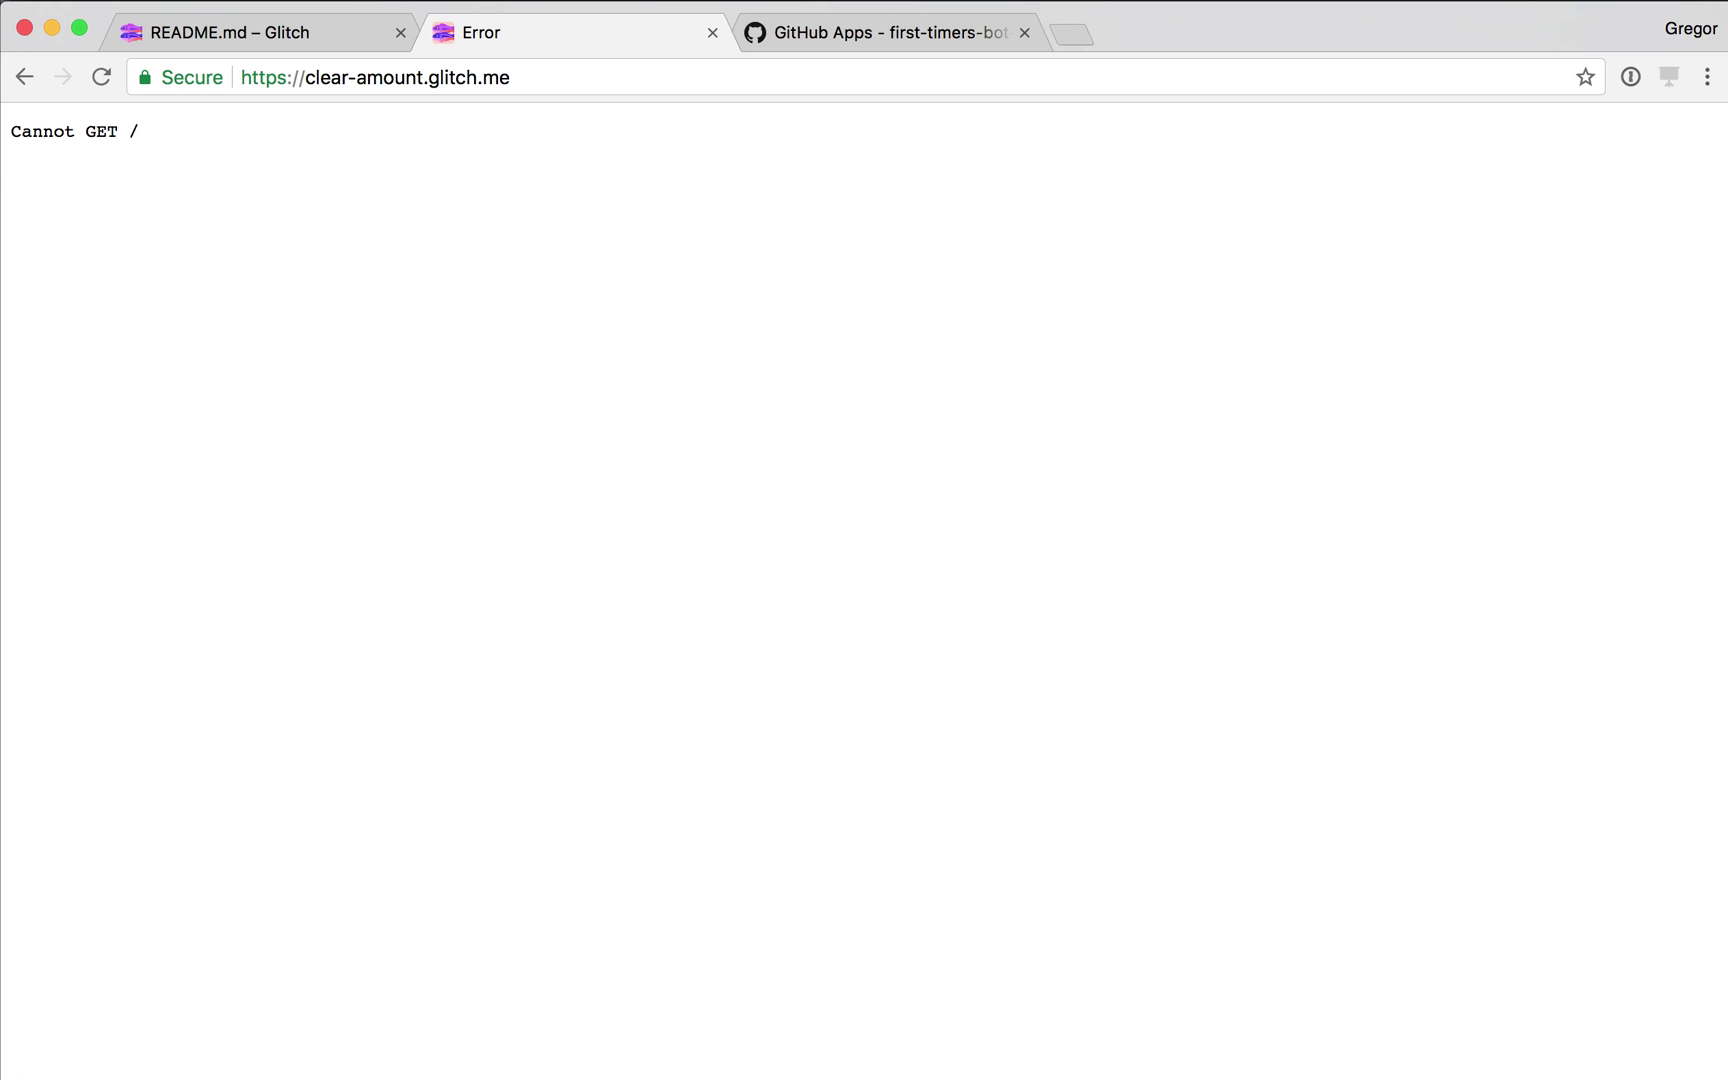
Install first-timers-bot-test with access limited to the sandbox repository only.
key(ctrl+Tab)
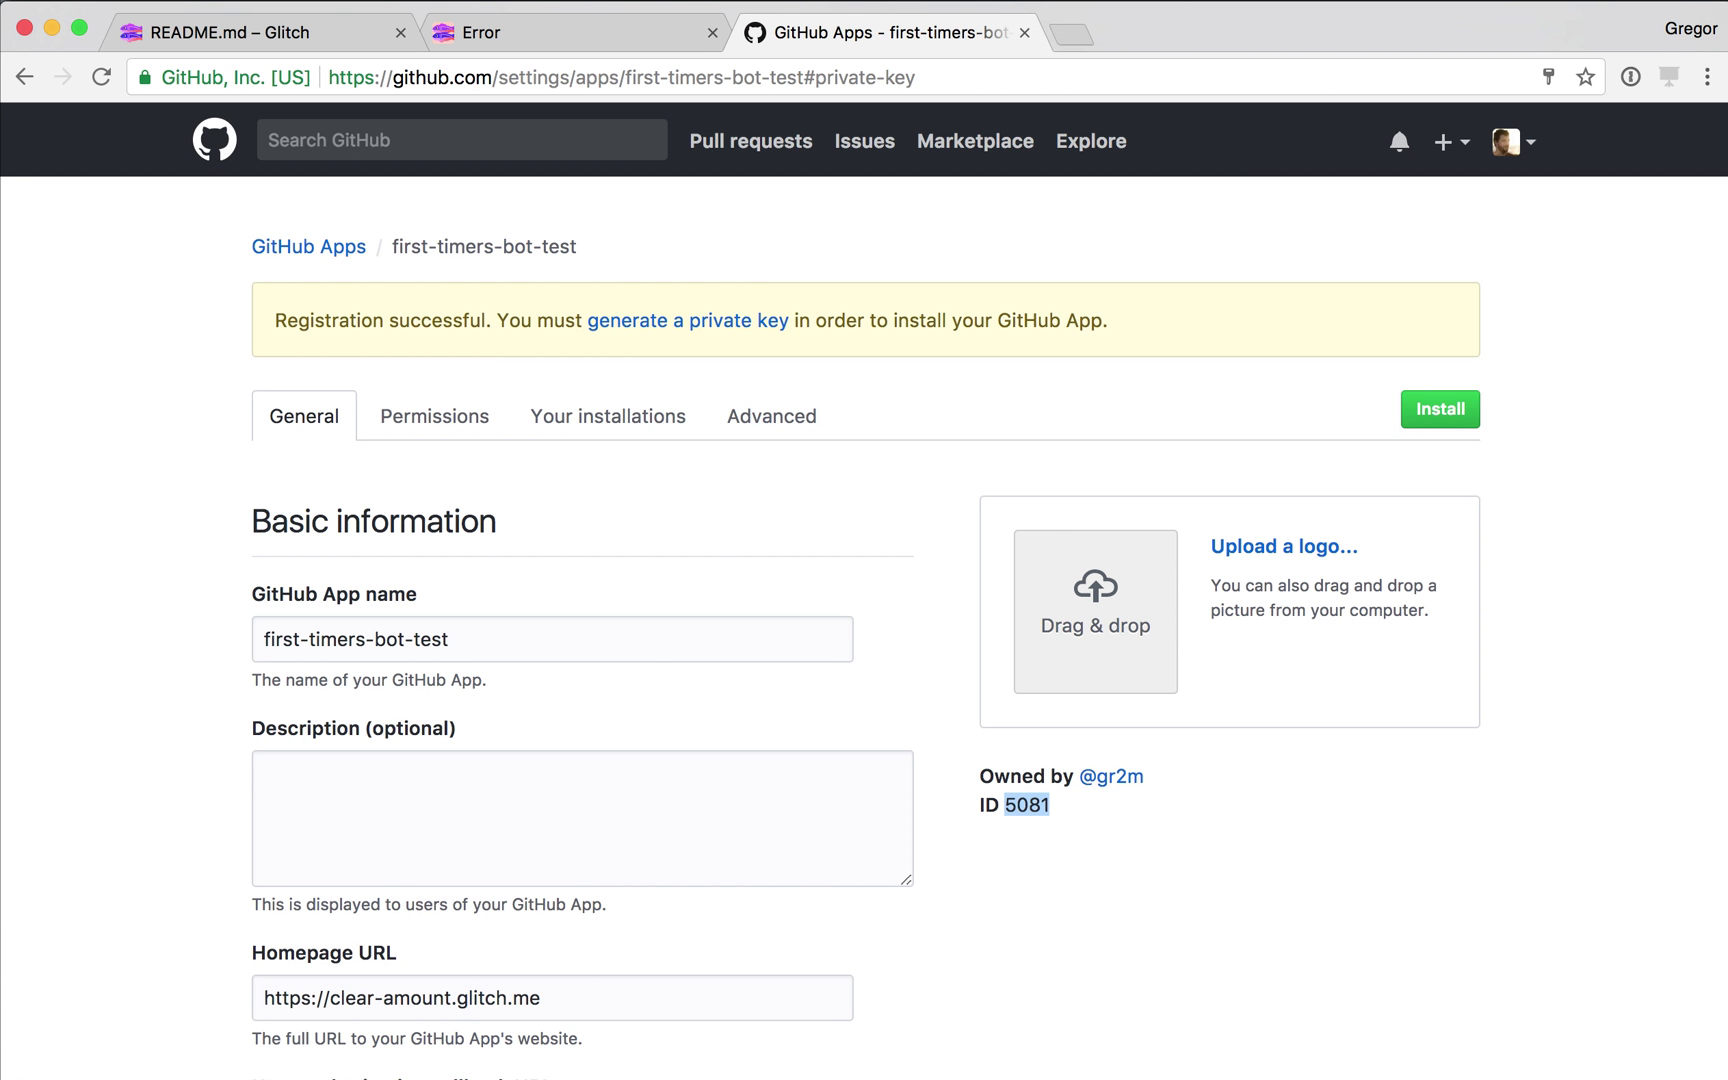
click(1440, 409)
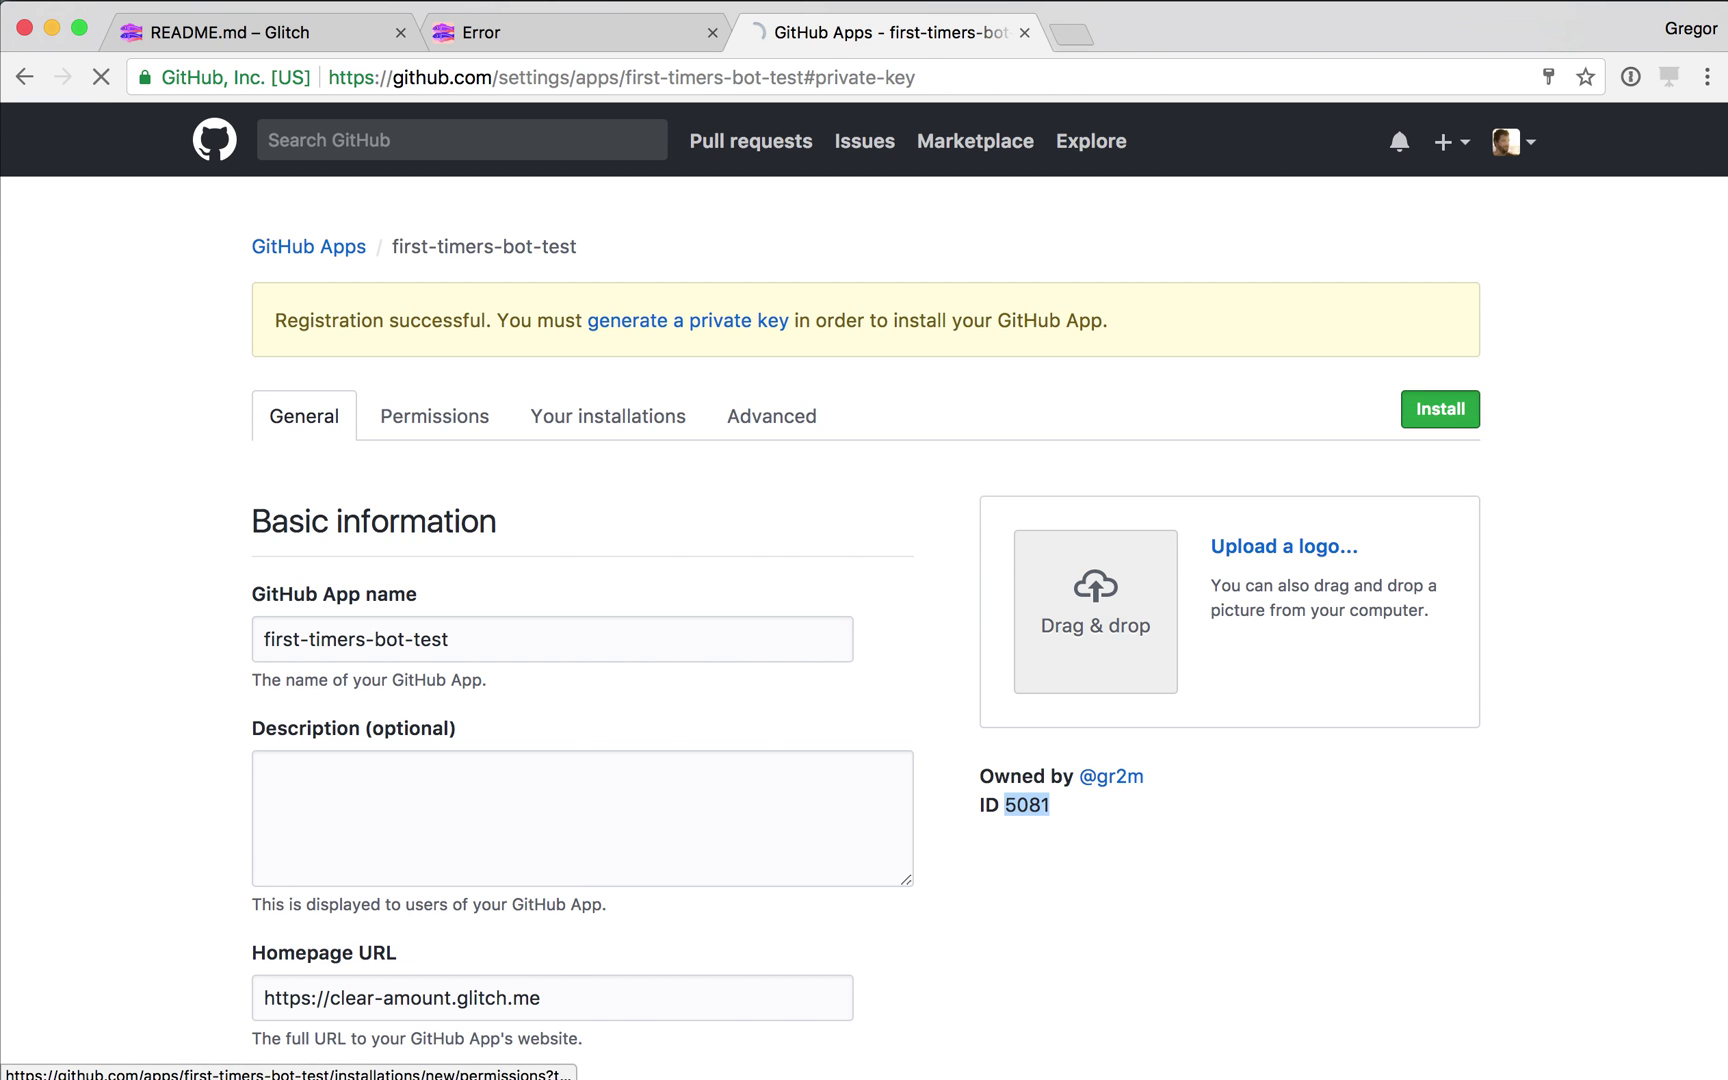
click(559, 718)
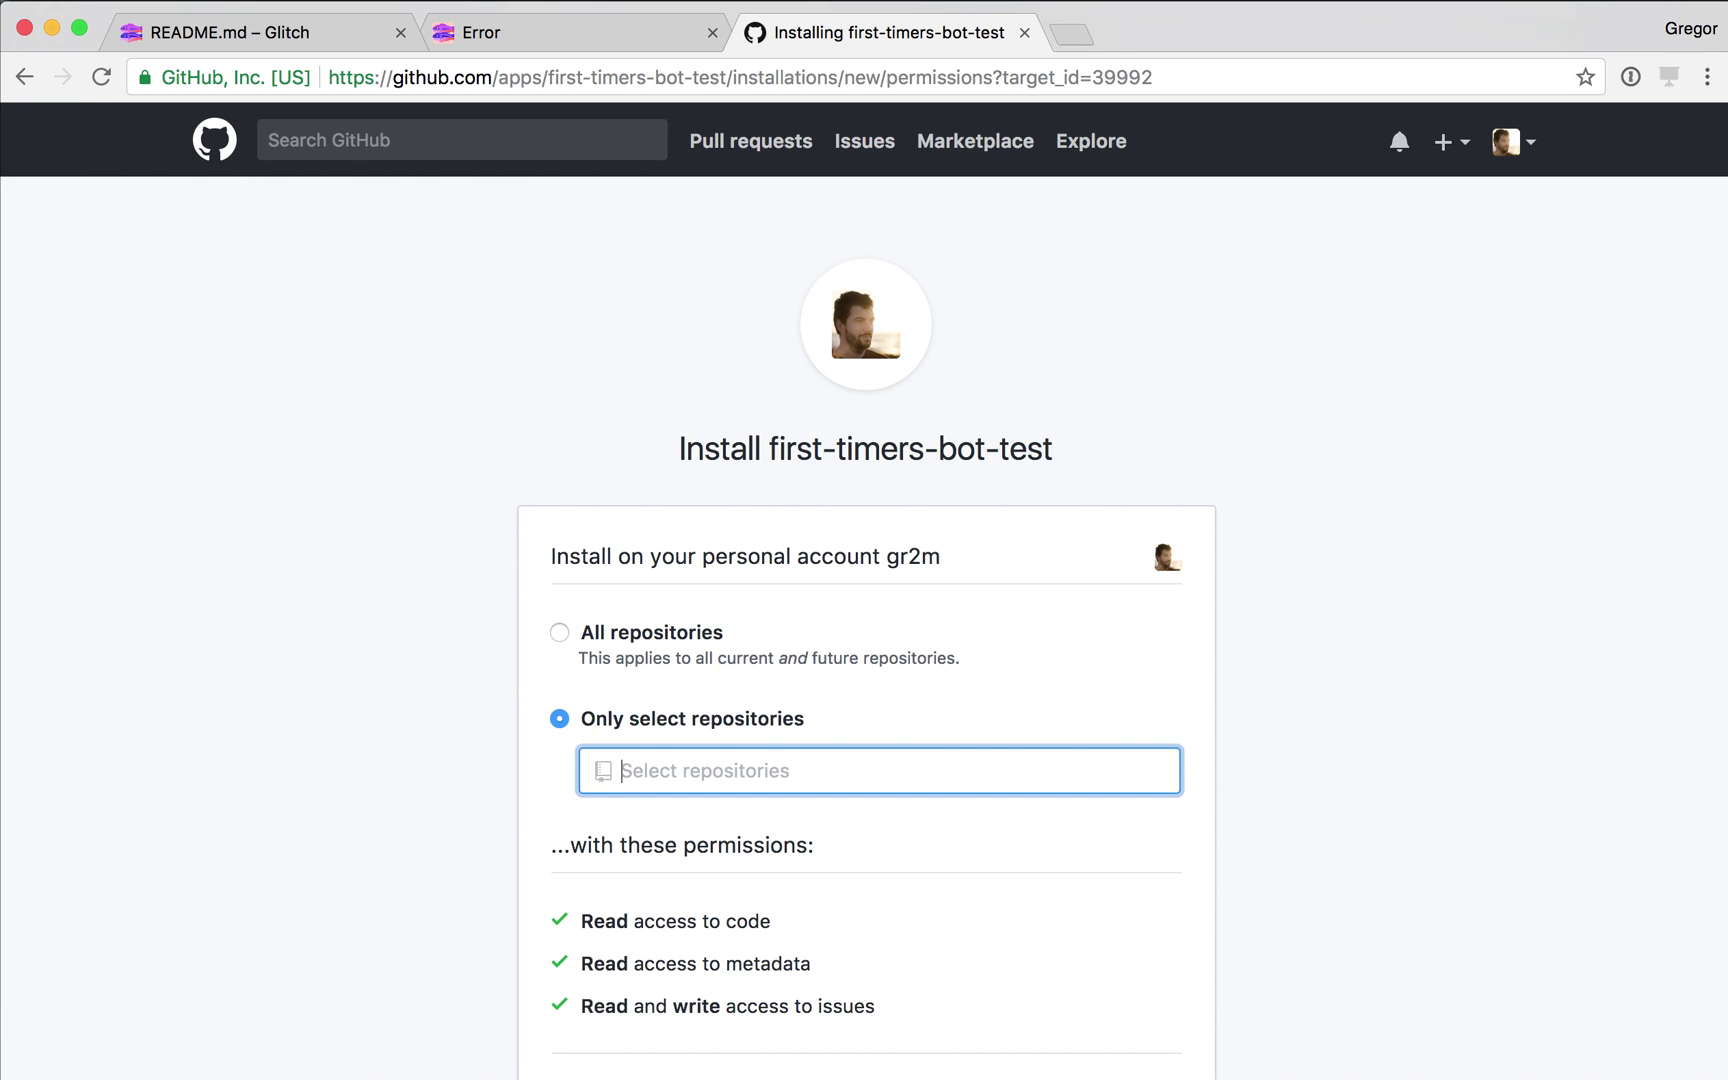
text(sand)
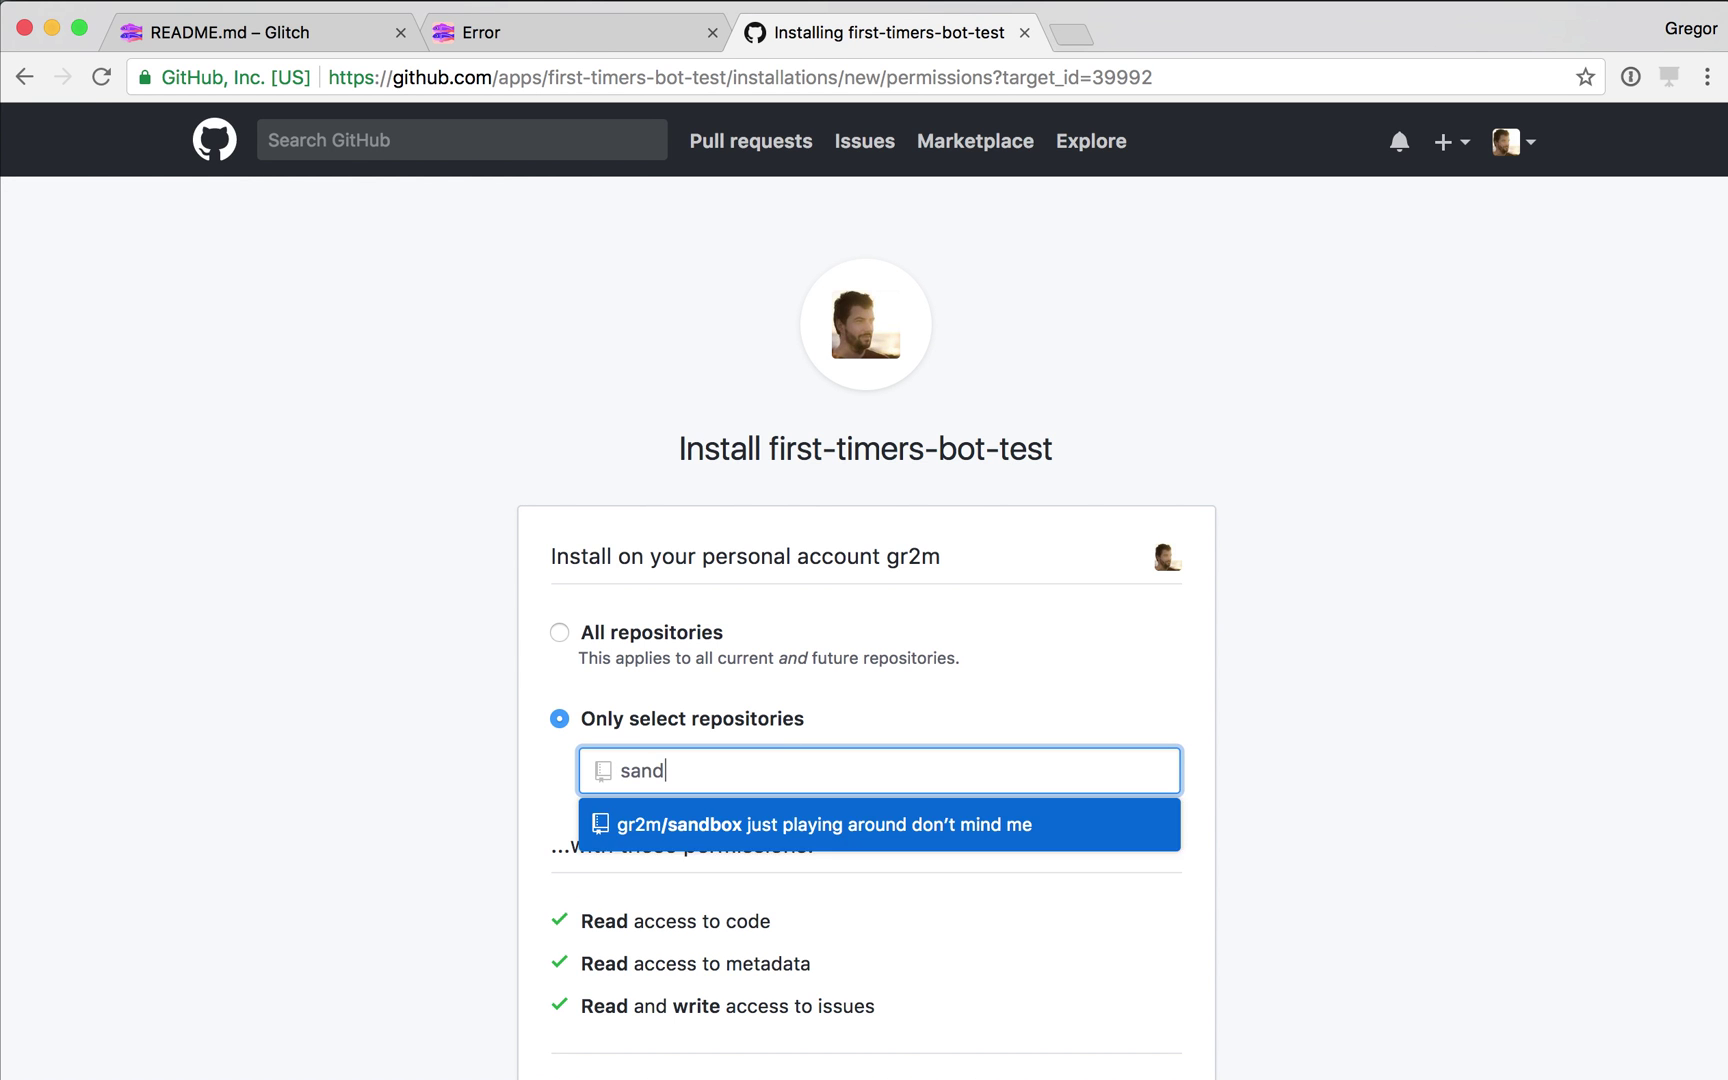
key(Return)
scroll(864, 600, down, 4)
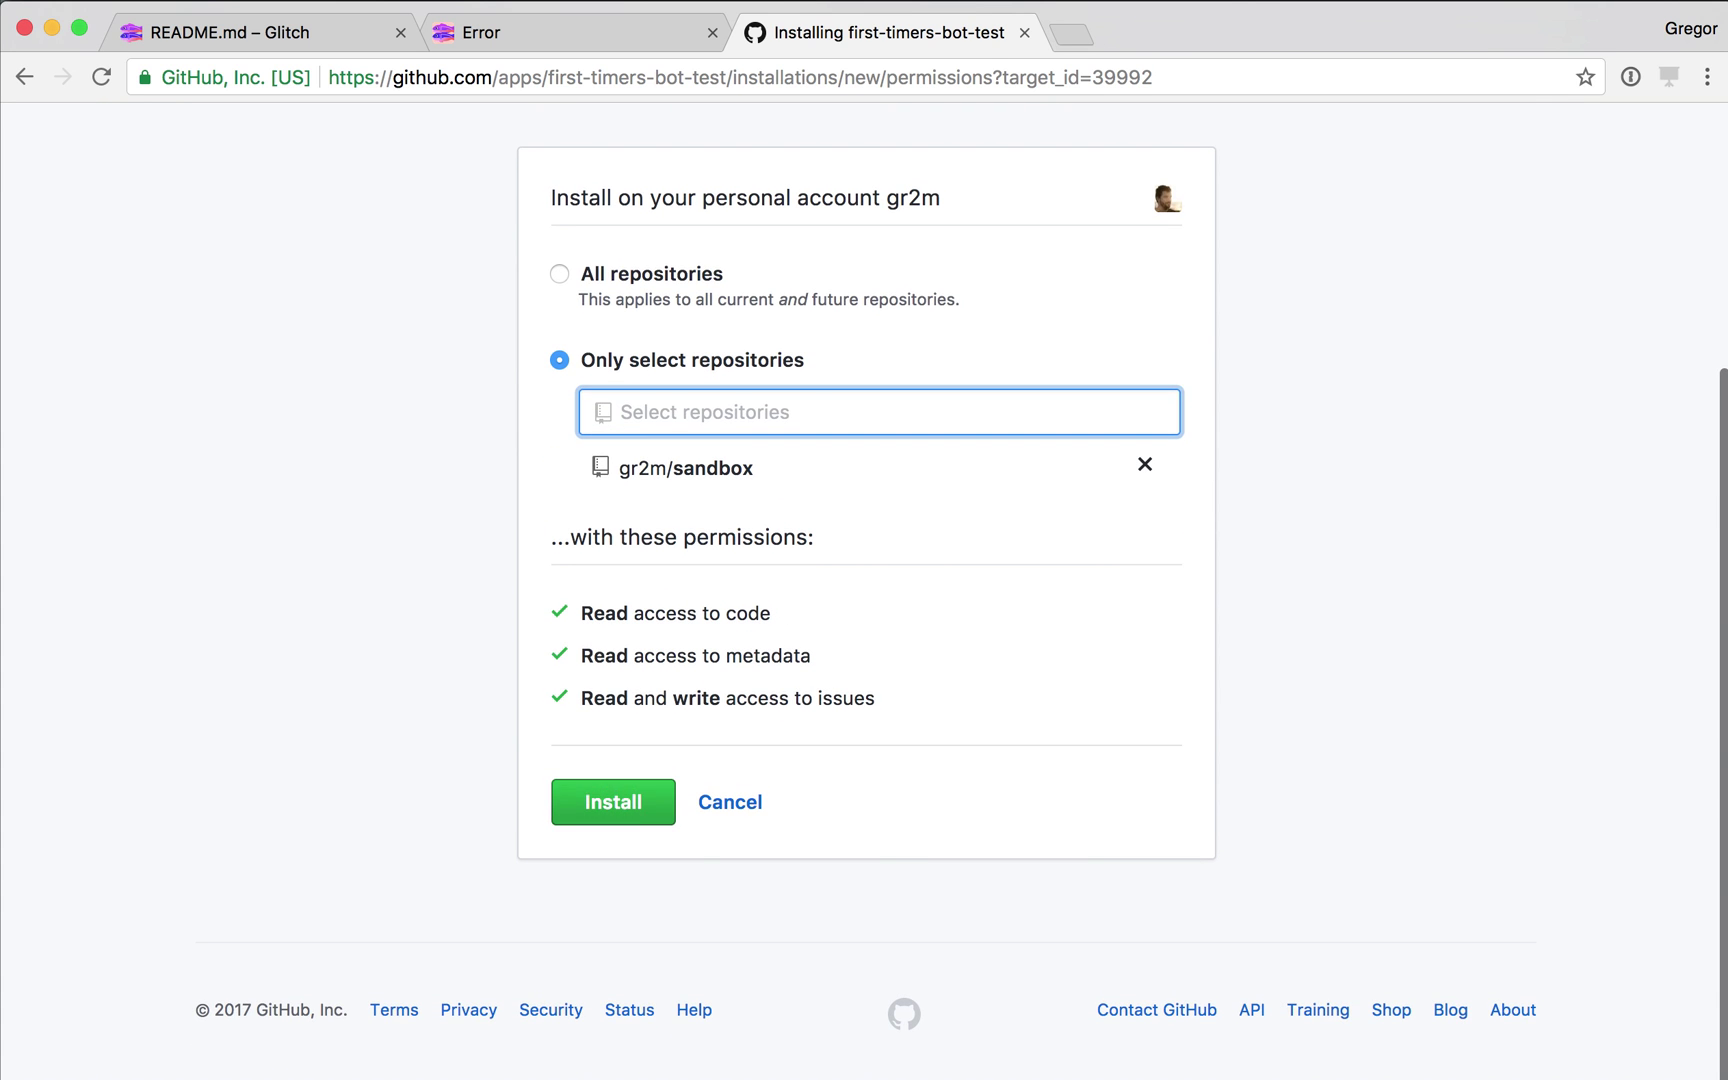
click(613, 802)
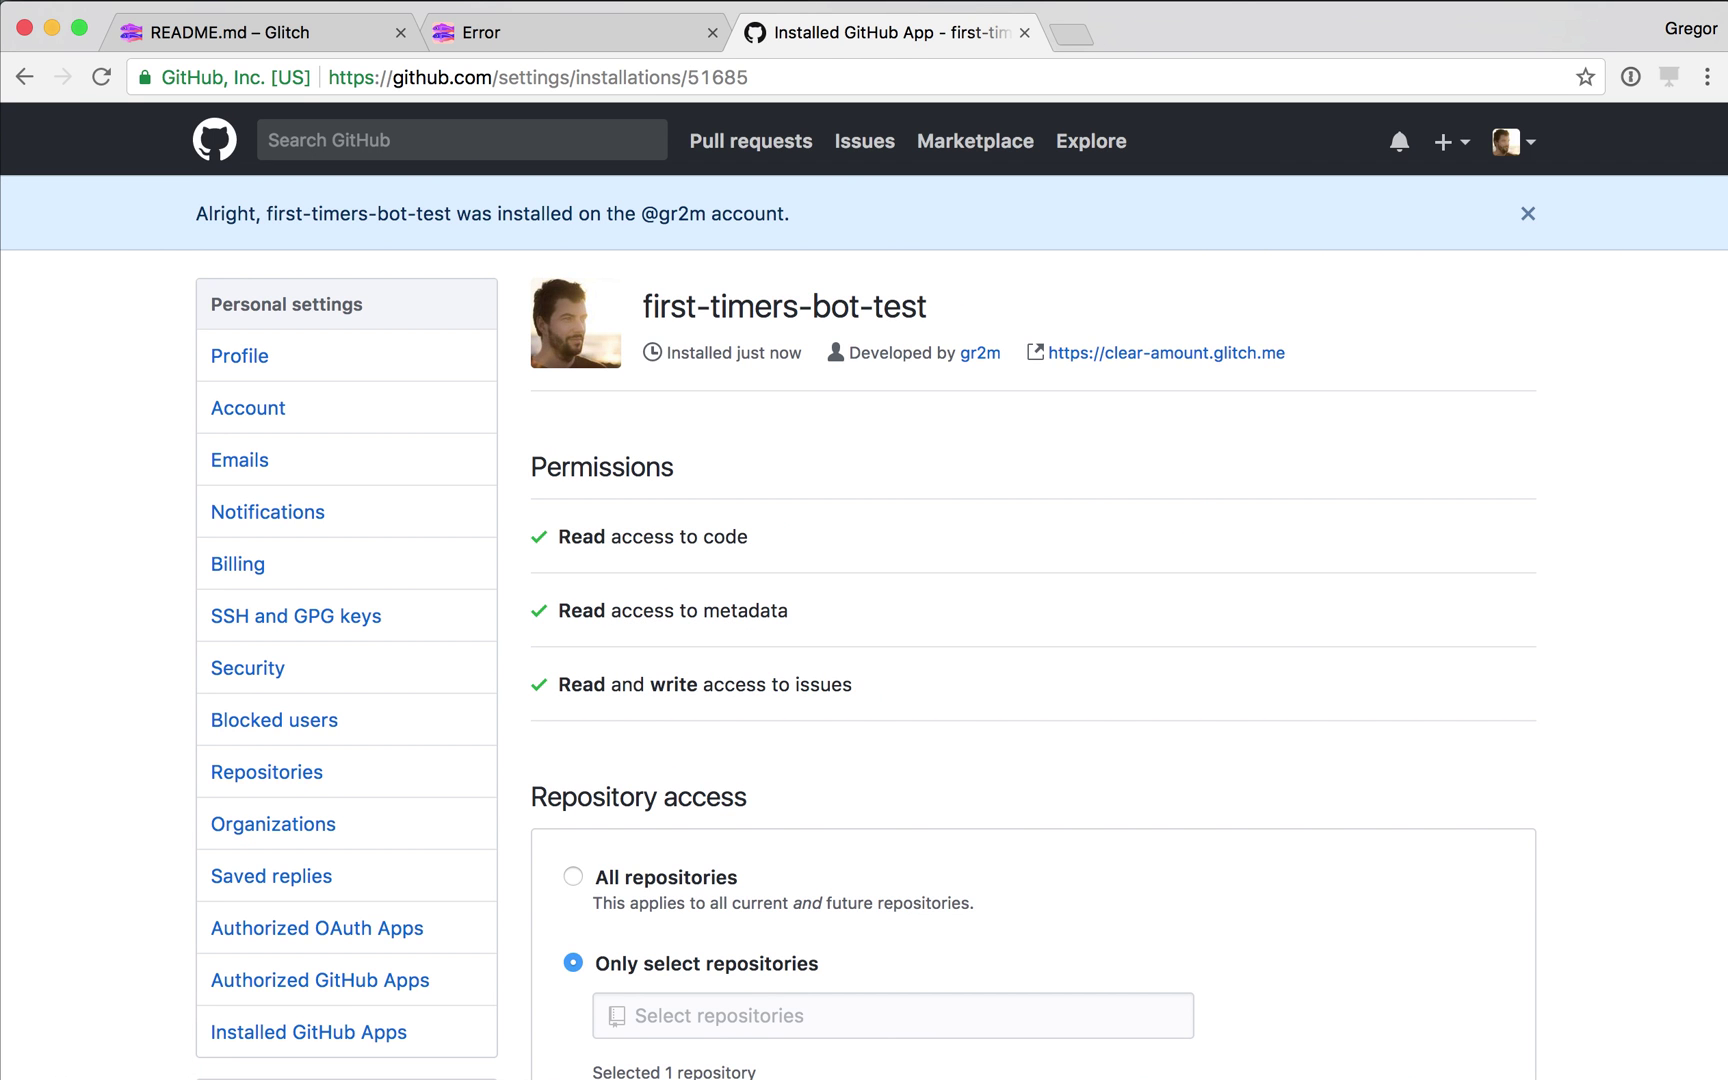
Open README.md in the sandbox repository.
click(535, 77)
drag(500, 77, 751, 77)
text(gr2m/sand)
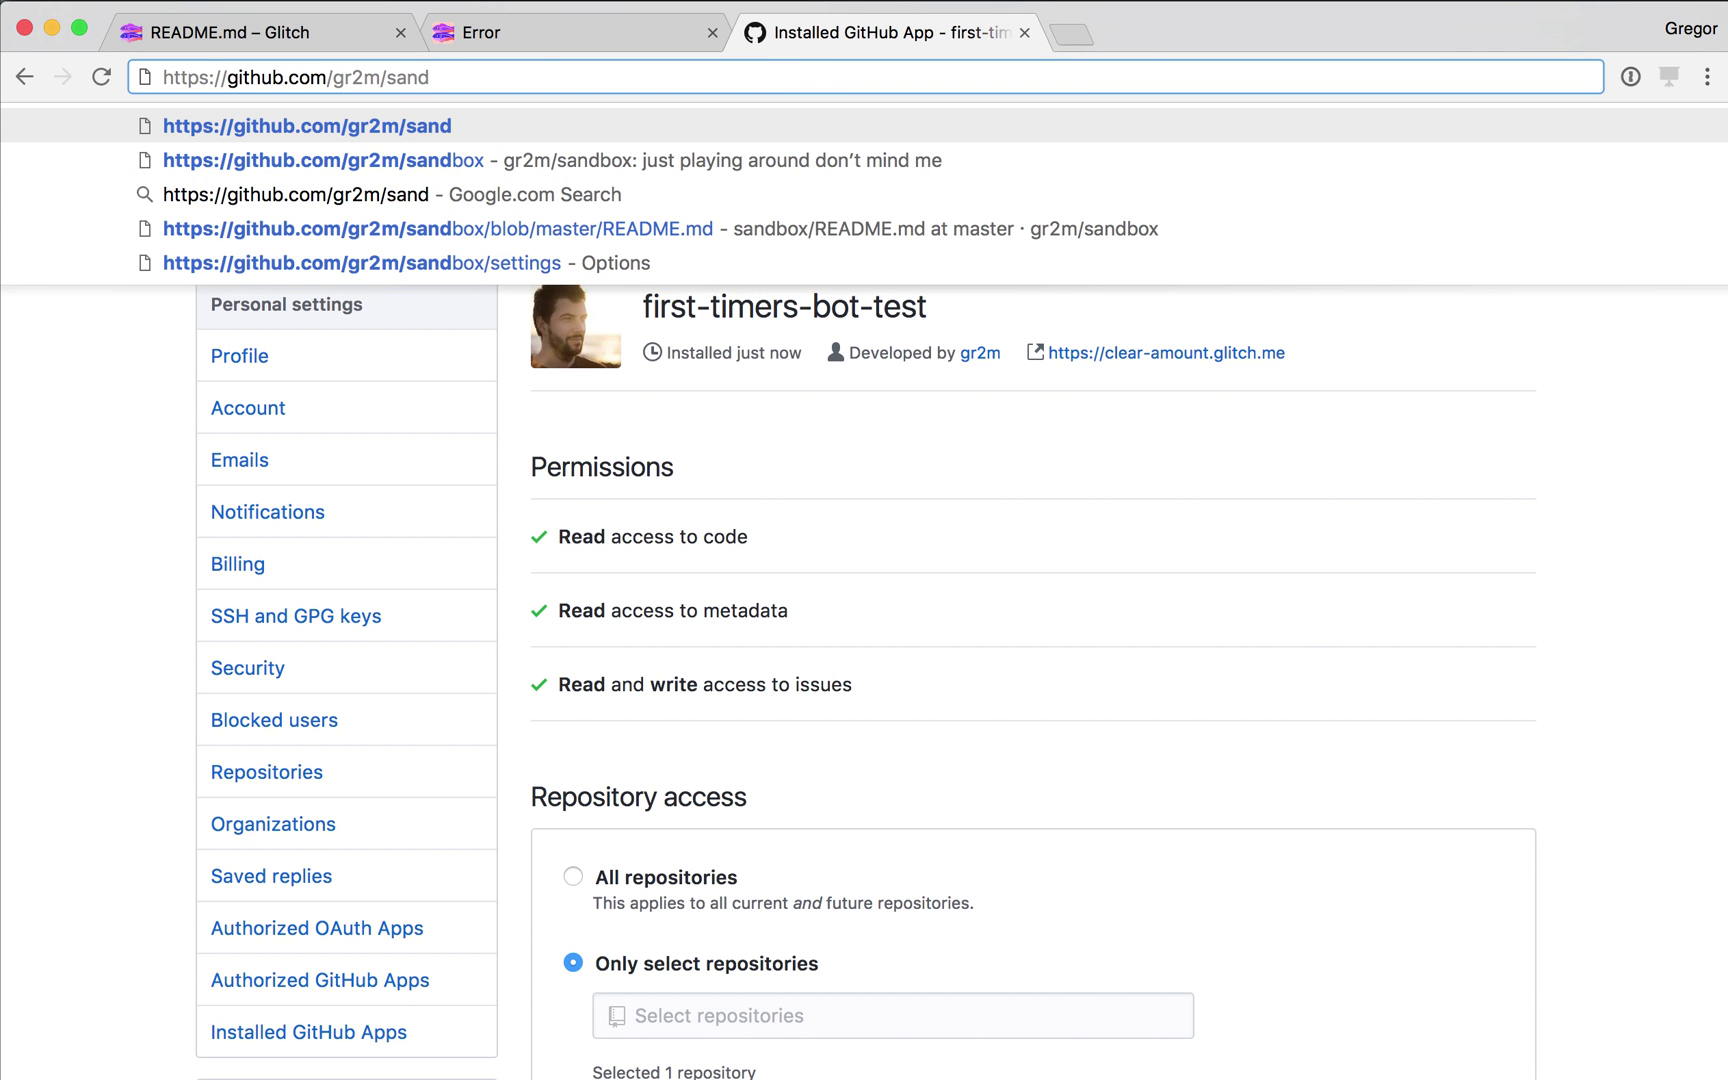
key(Down)
key(Return)
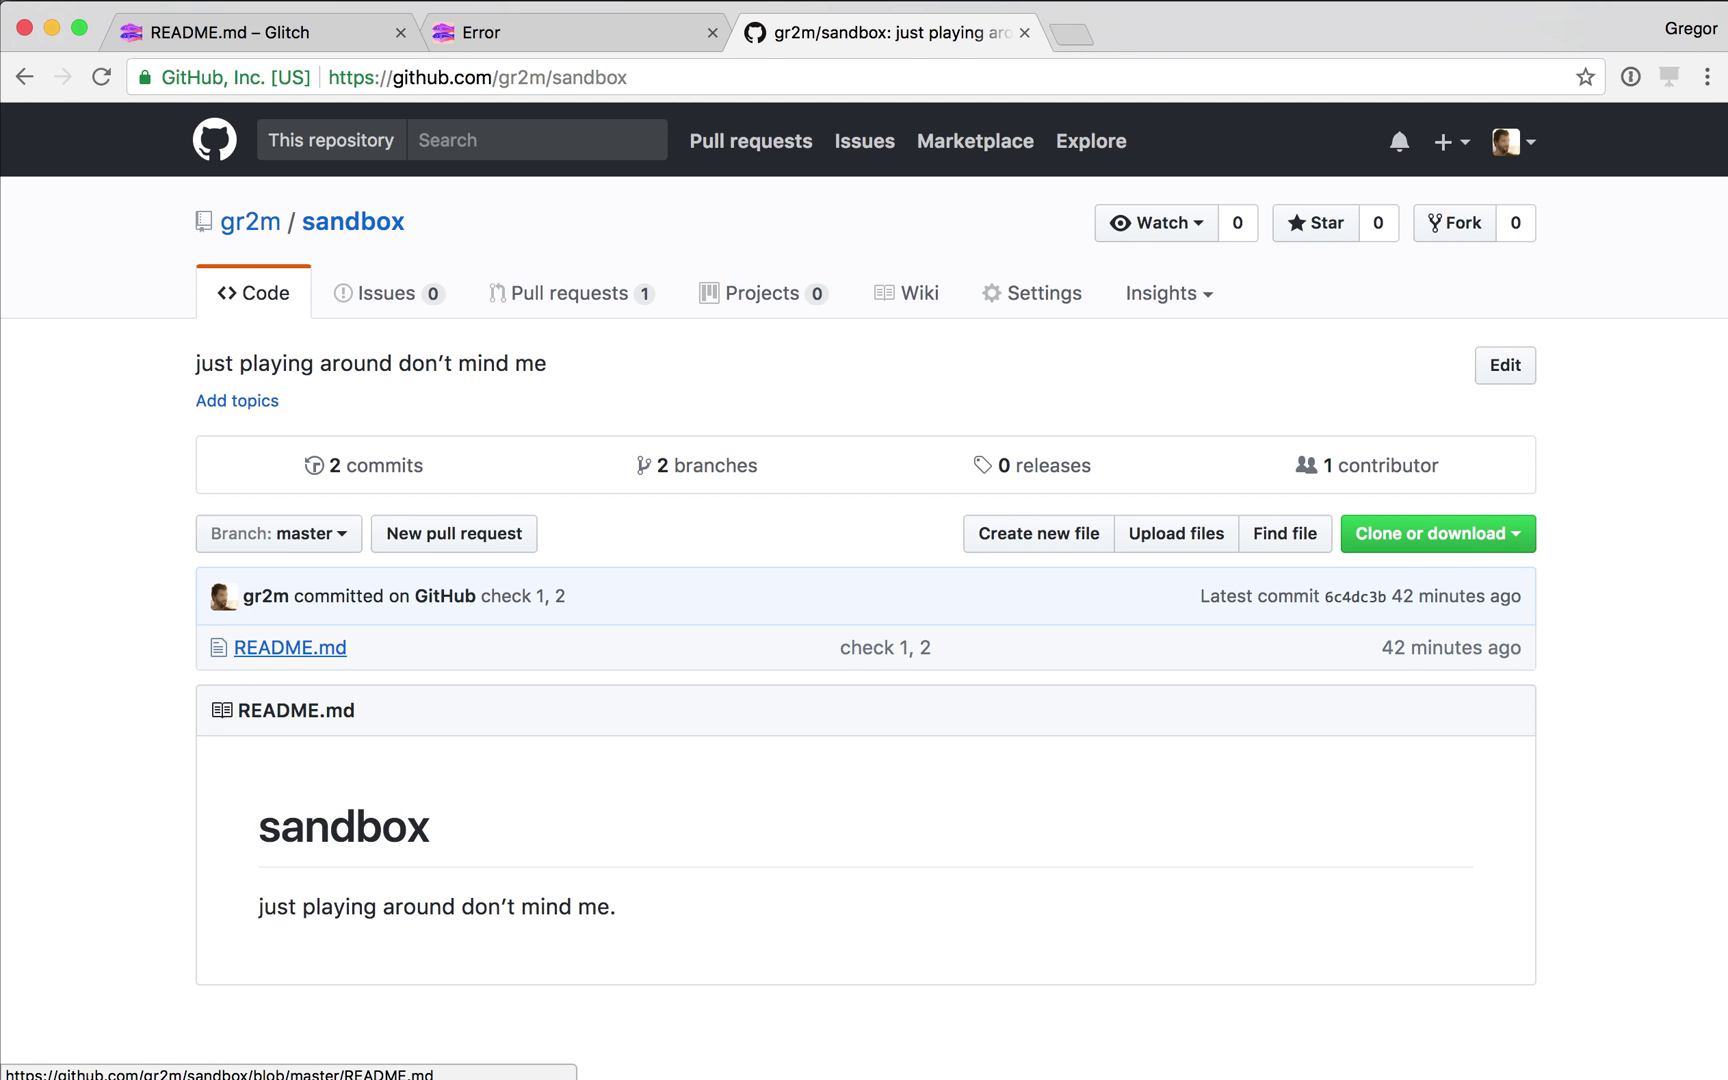
click(290, 647)
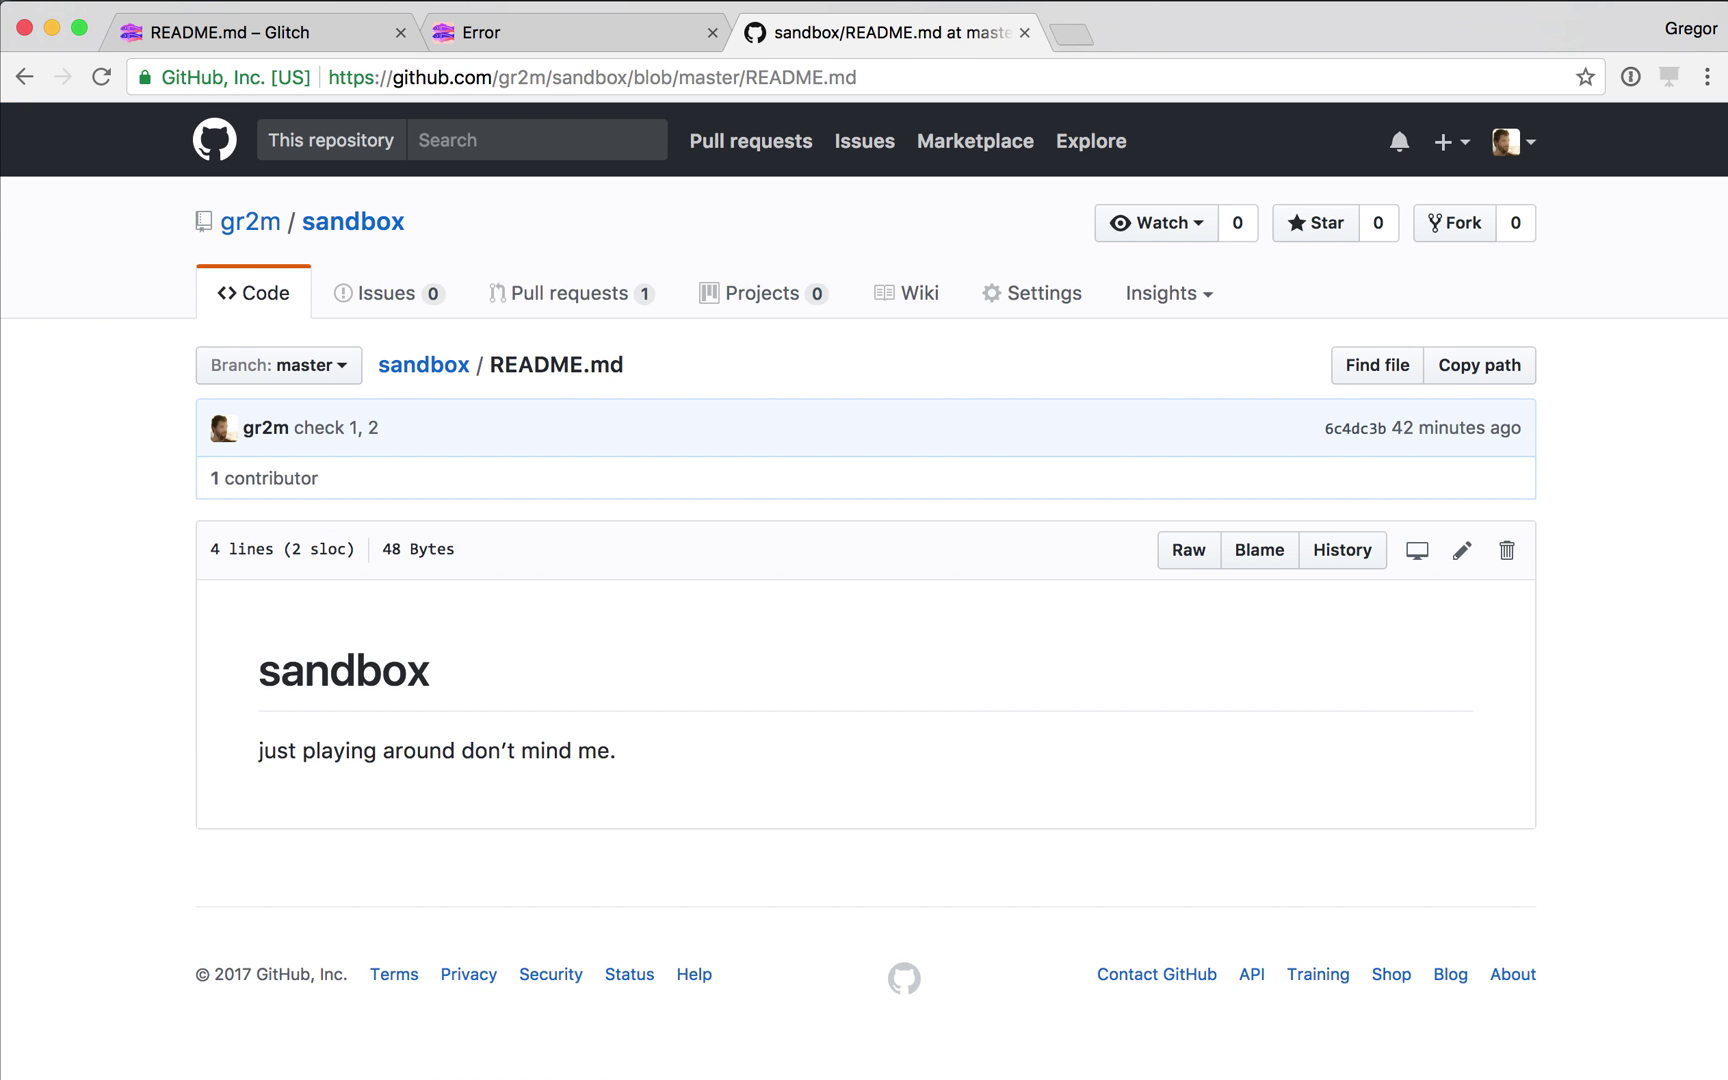
Edit README.md to add a new 'test test' line at the end.
click(1462, 550)
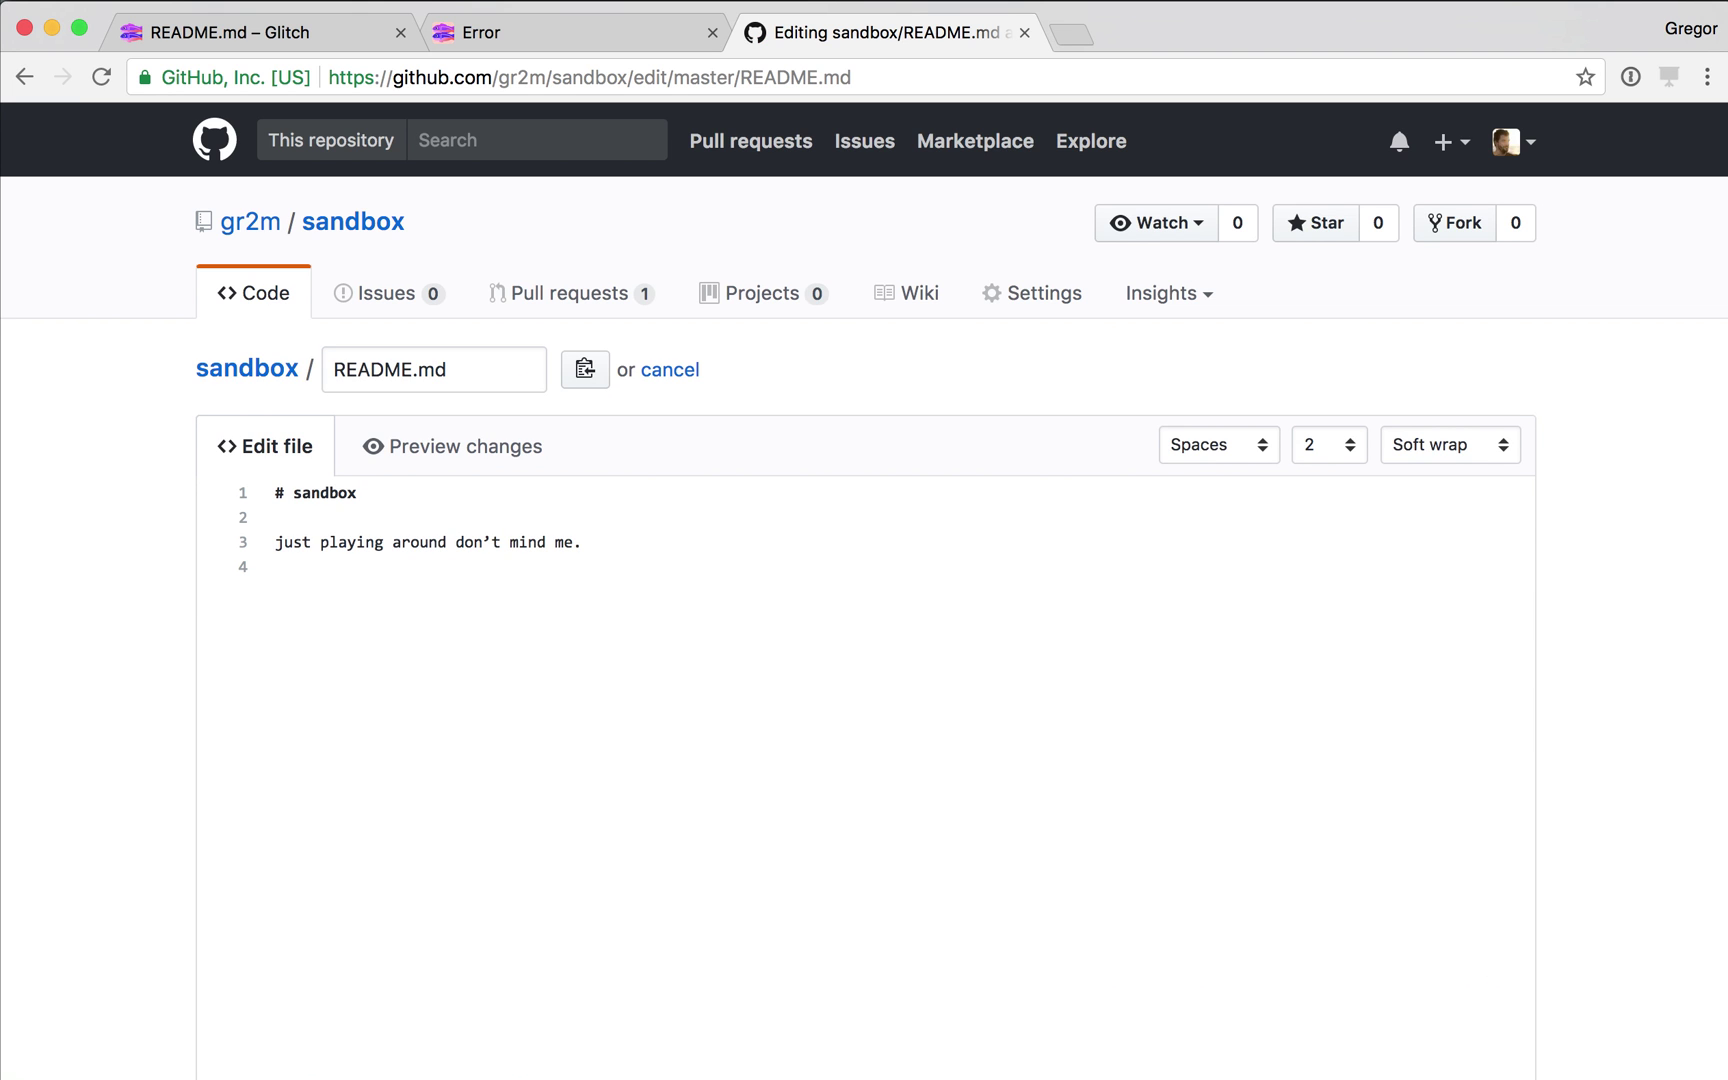
click(276, 567)
key(Return)
text(test test)
scroll(864, 600, down, 10)
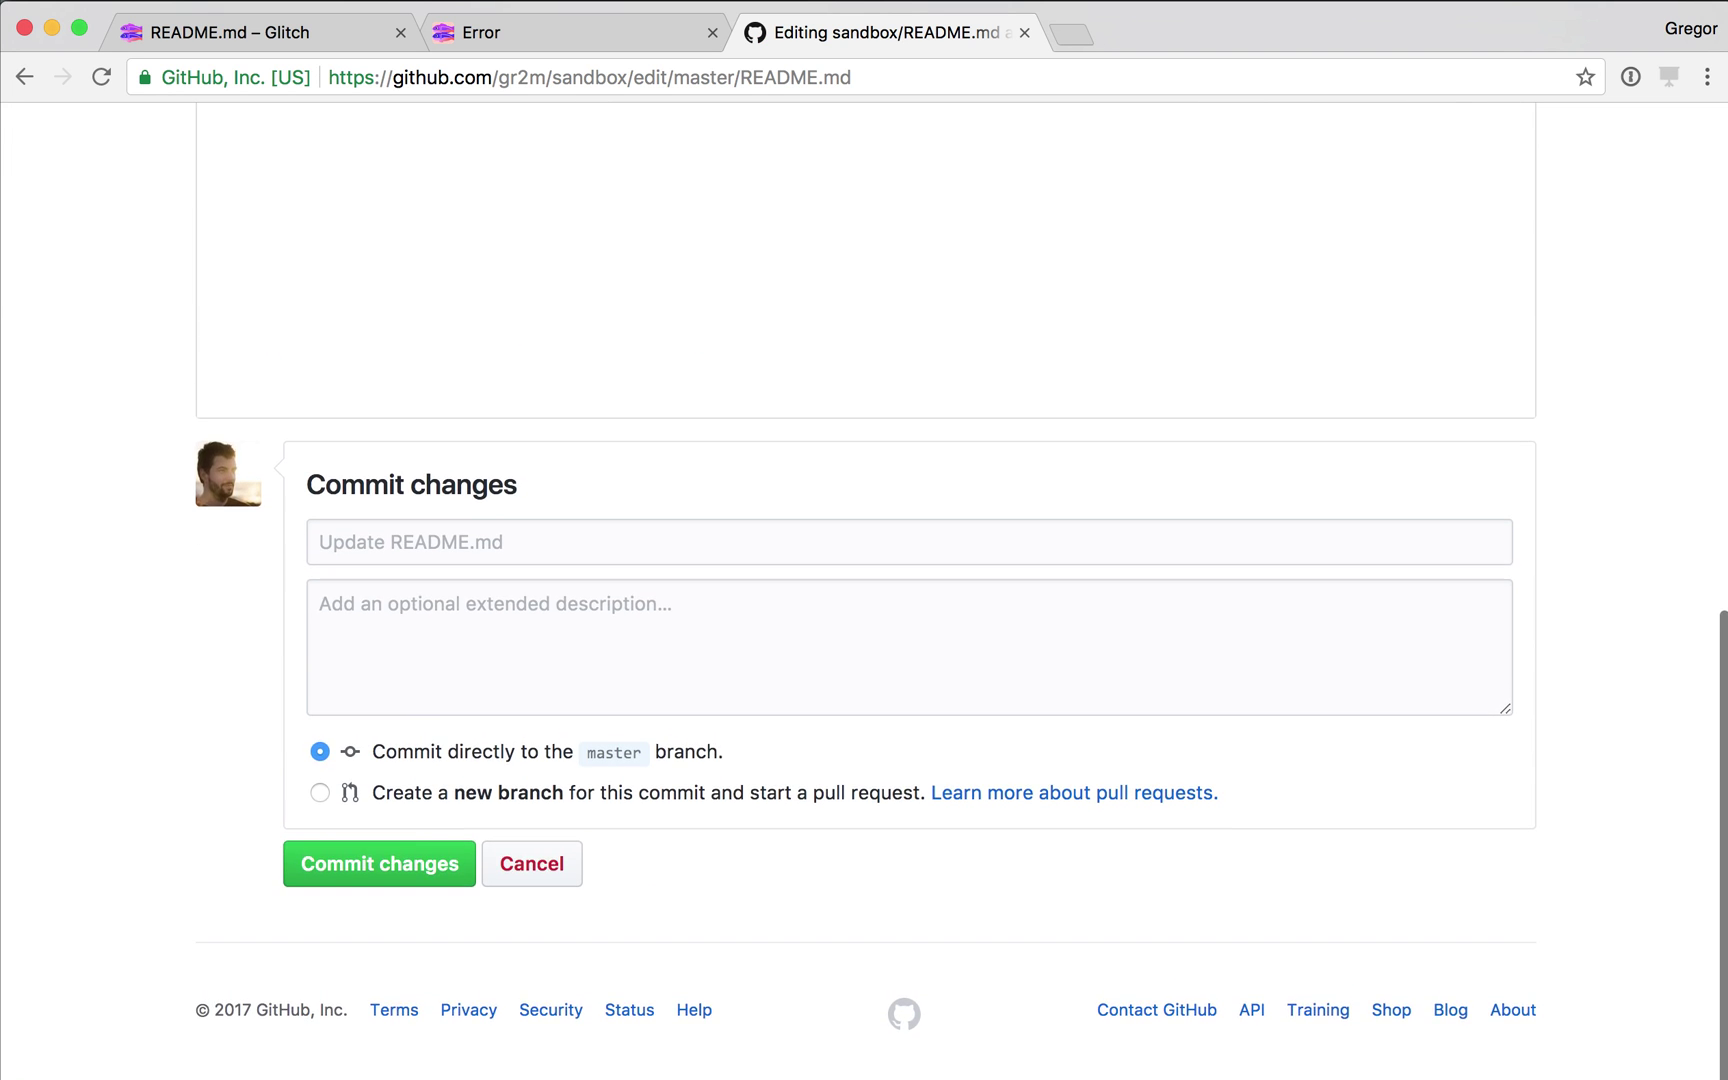
Commit the edit to a new branch named first-timers-test and propose the change.
click(319, 792)
text(first)
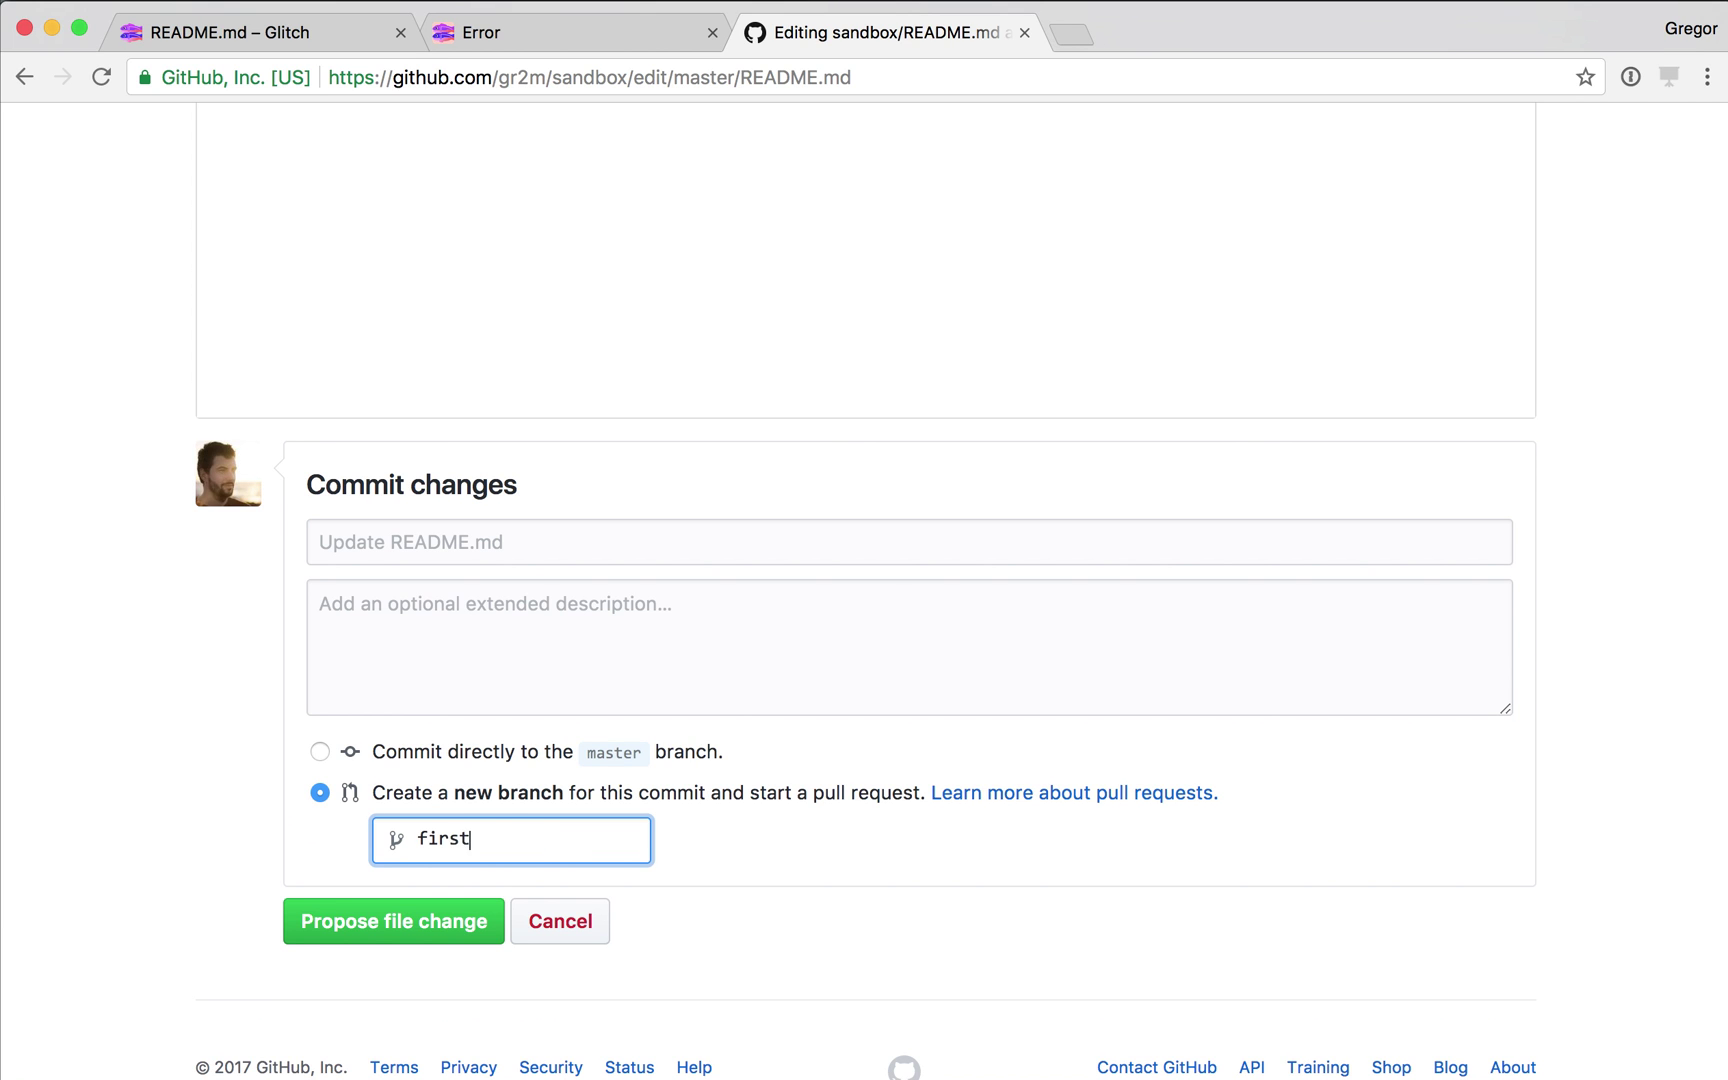
text(-timers-)
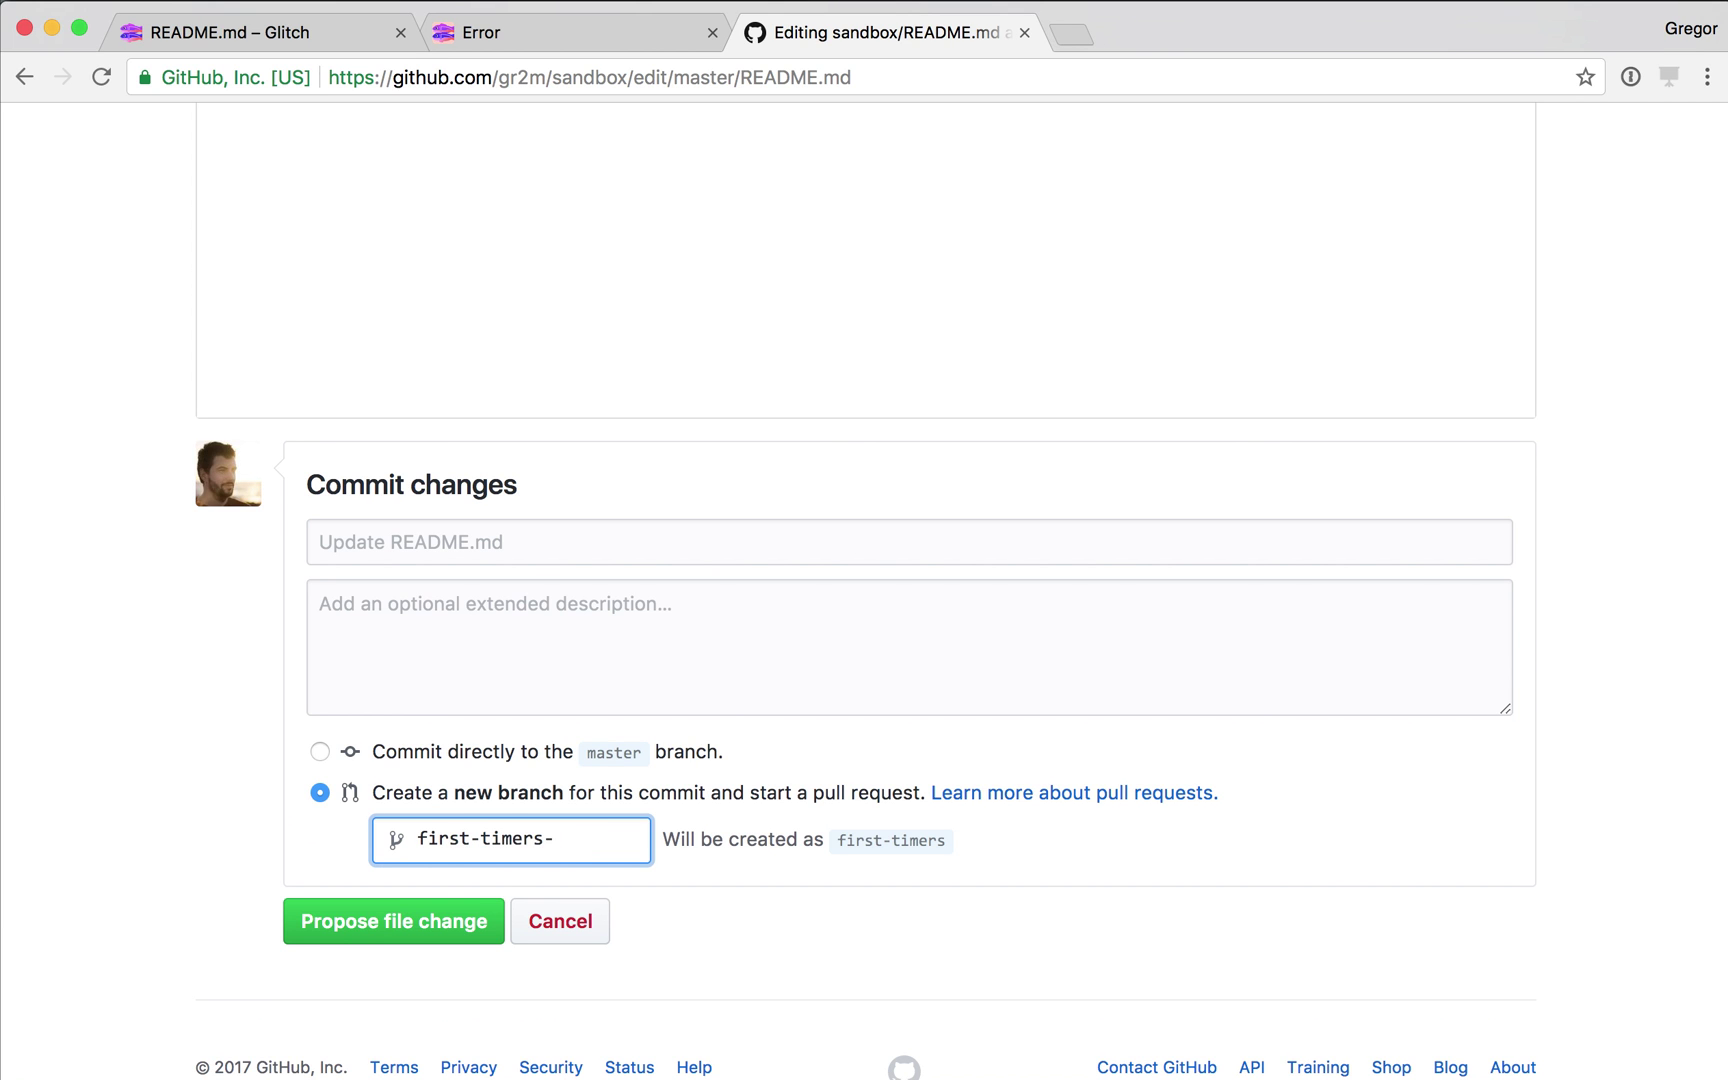
text(test)
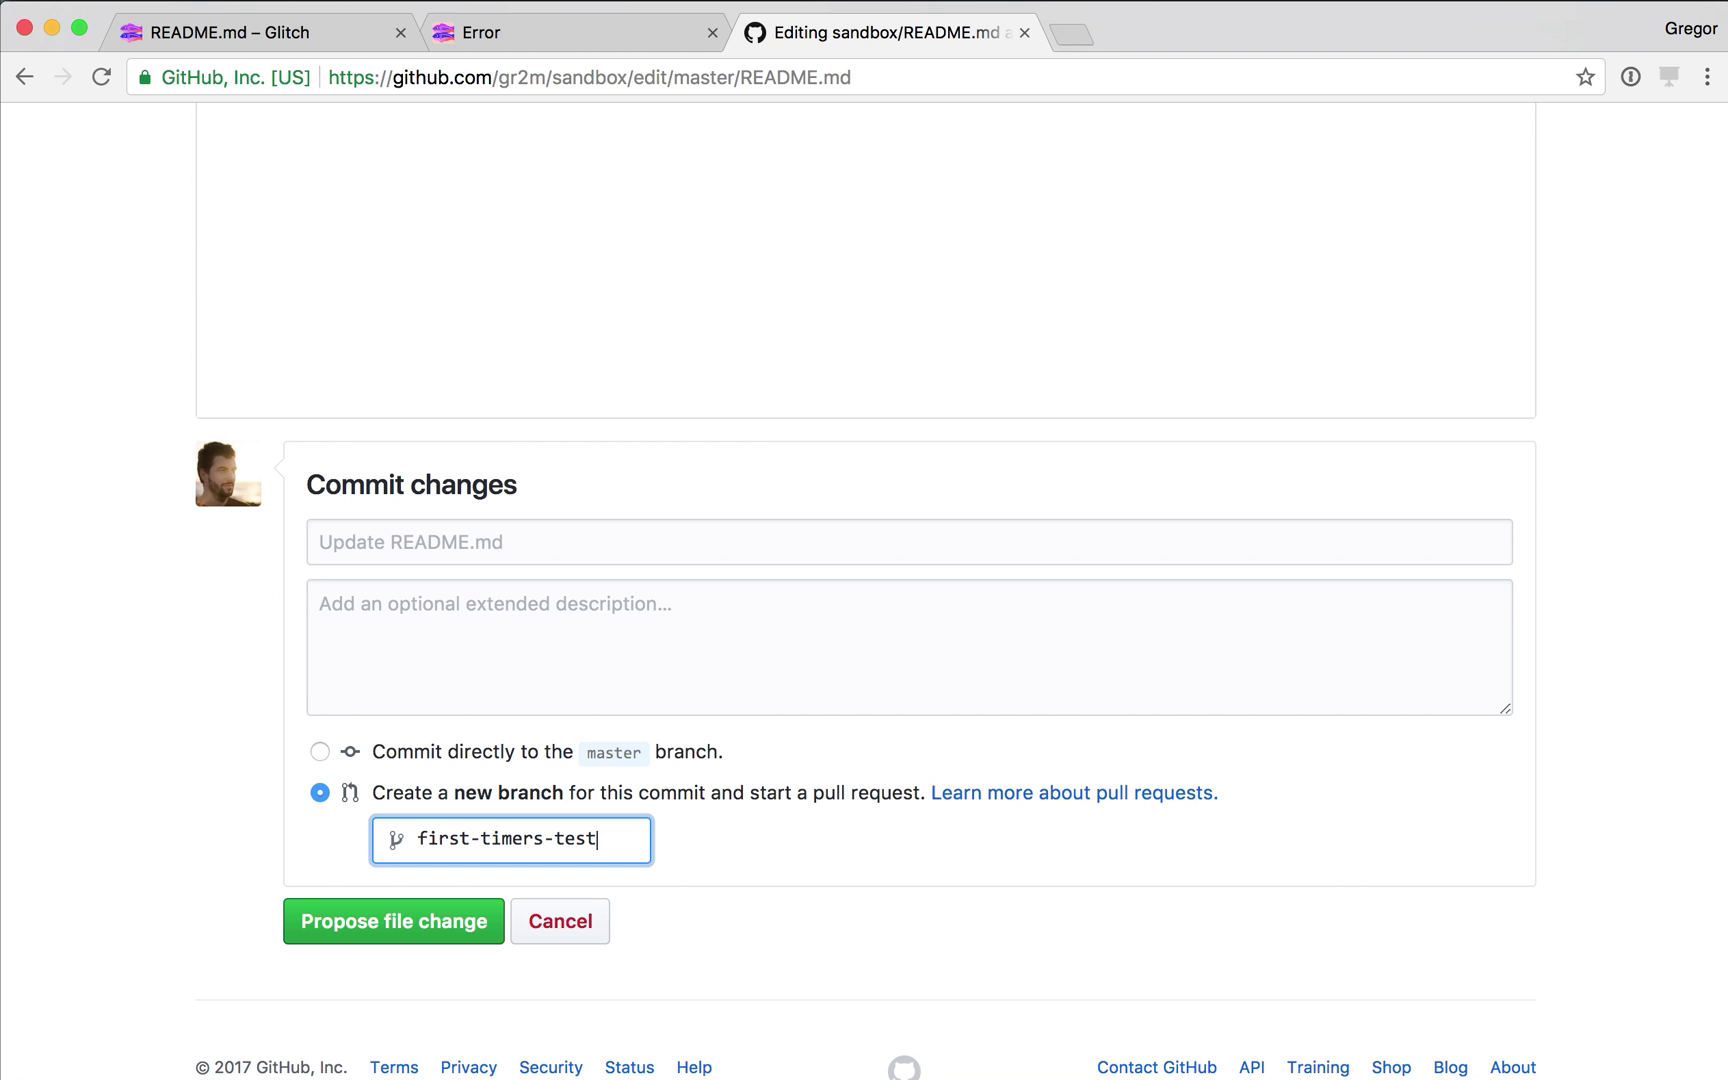
key(Tab)
key(Return)
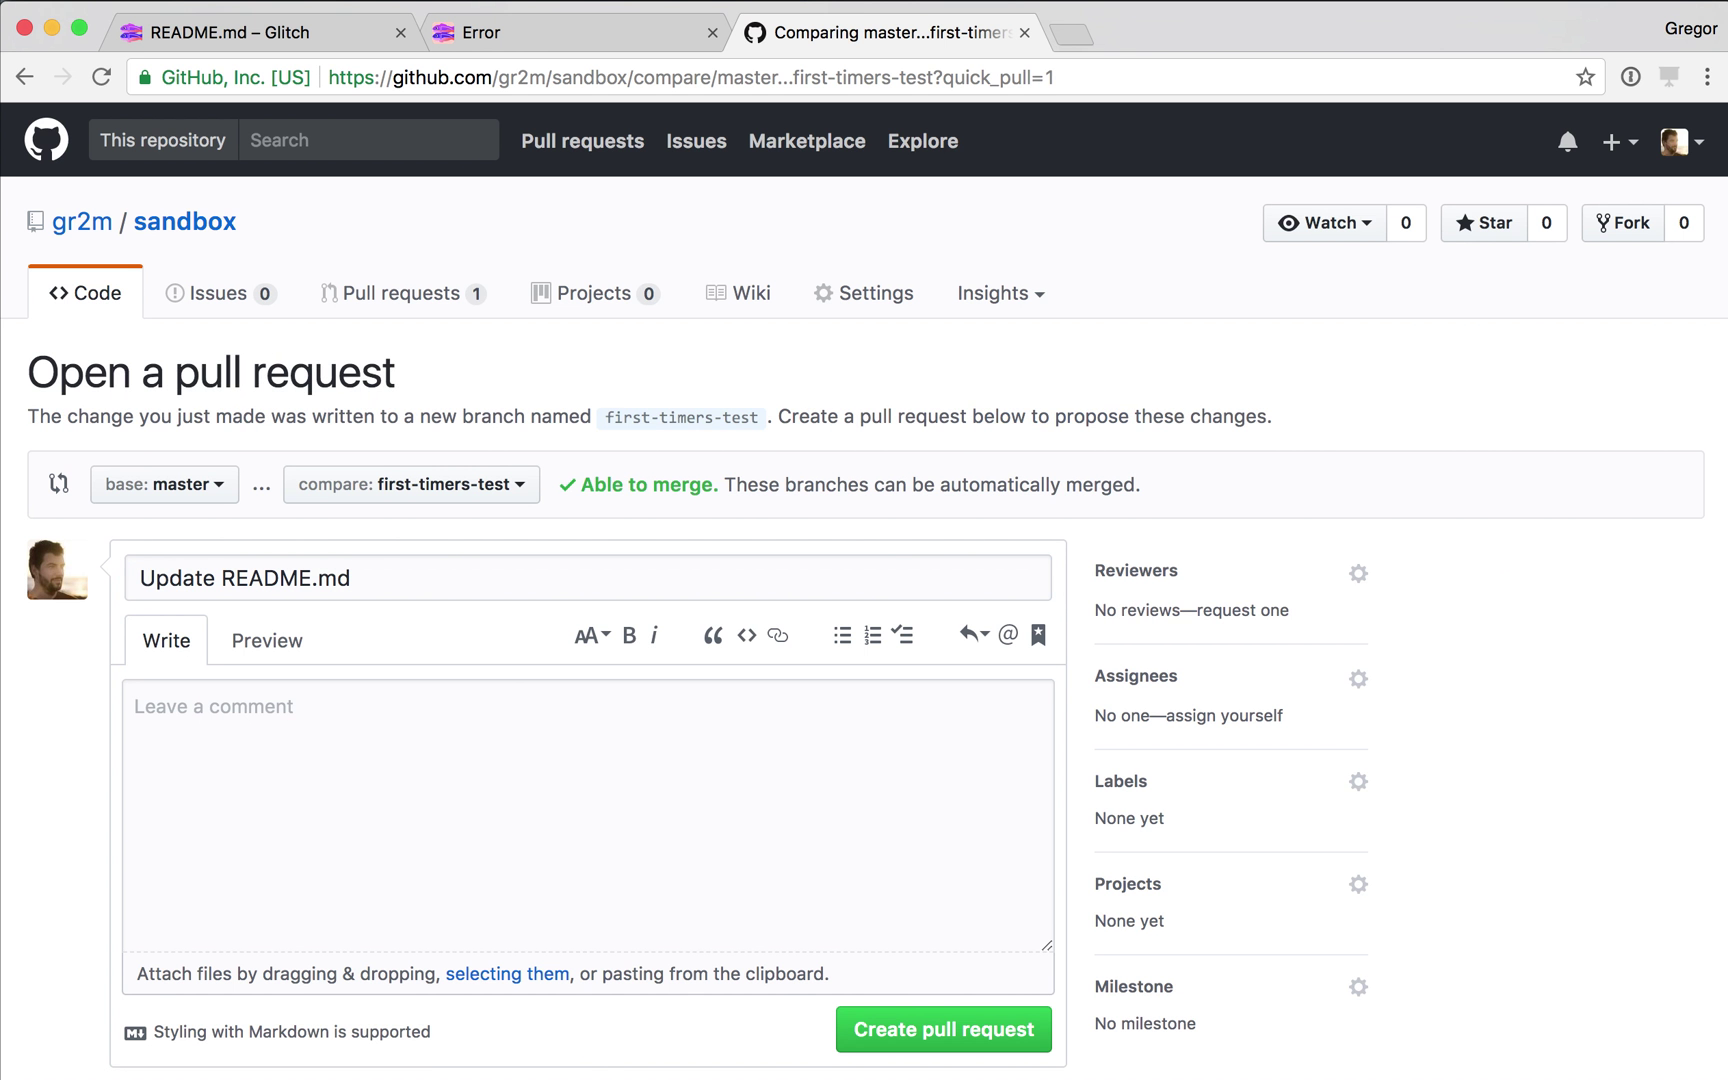
Check the Glitch project's activity log and the live app, then return to the GitHub pull request.
key(super+1)
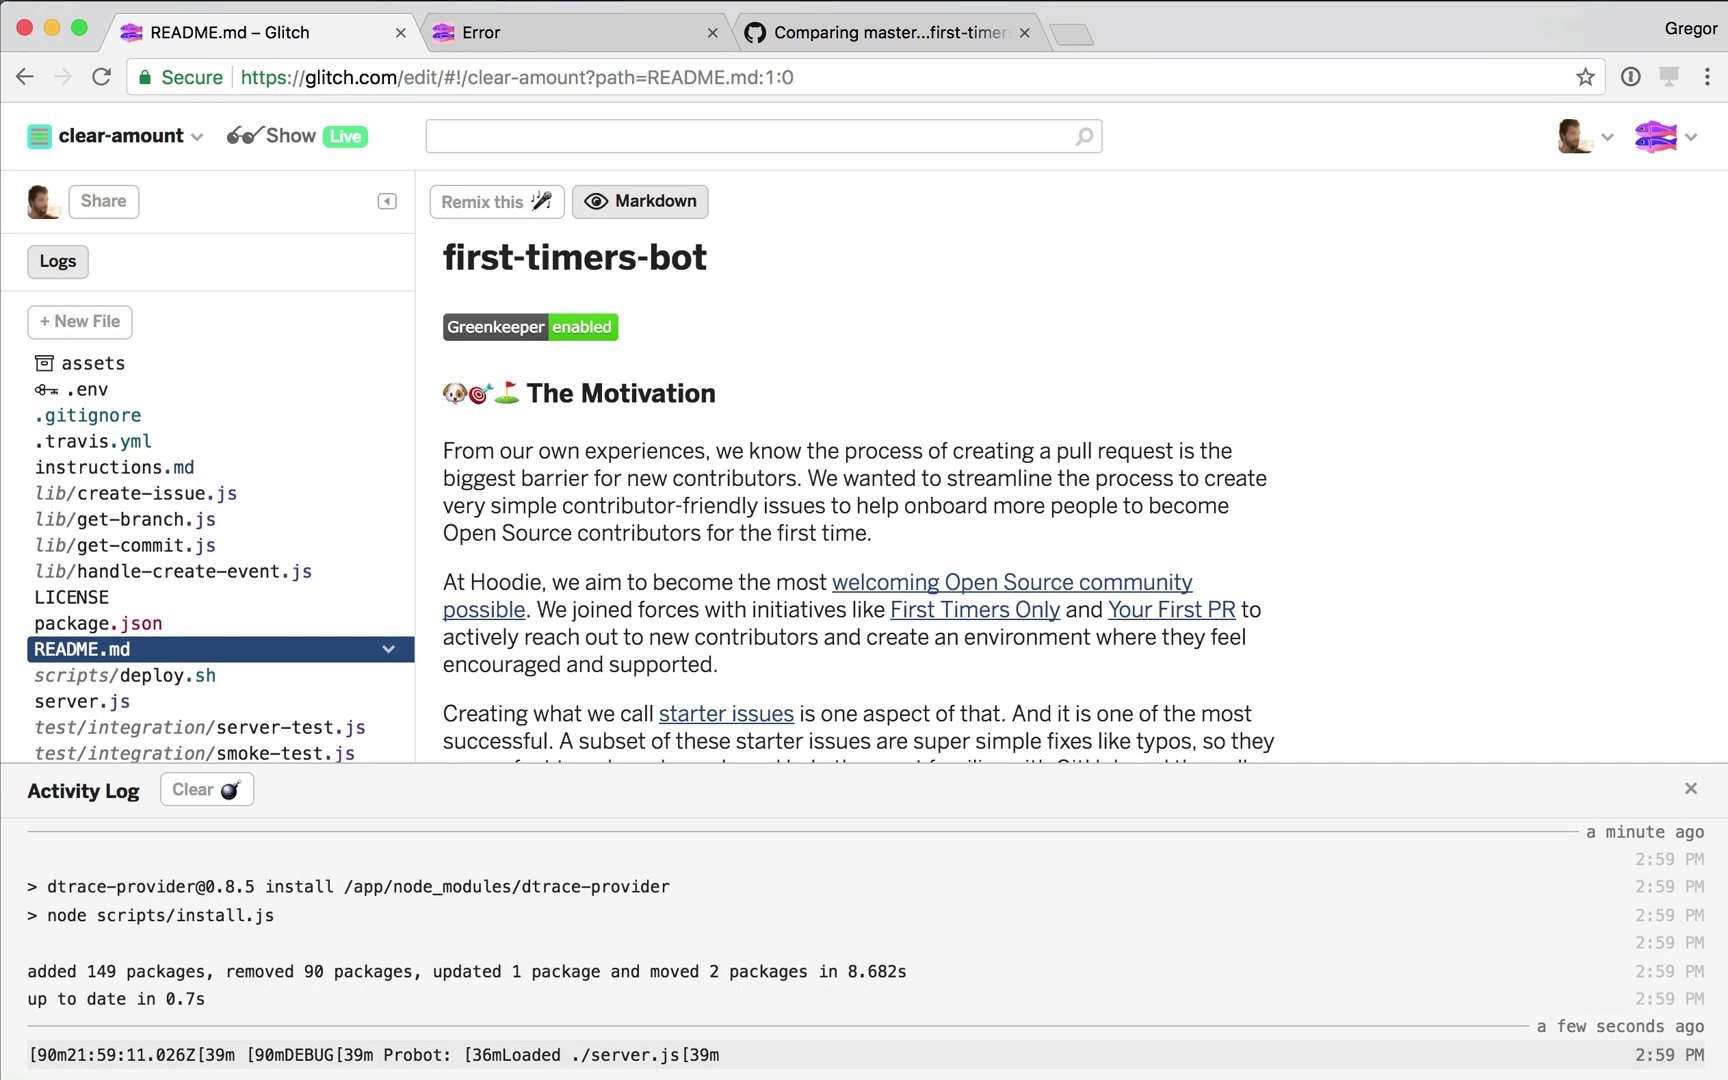
key(super+2)
key(super+3)
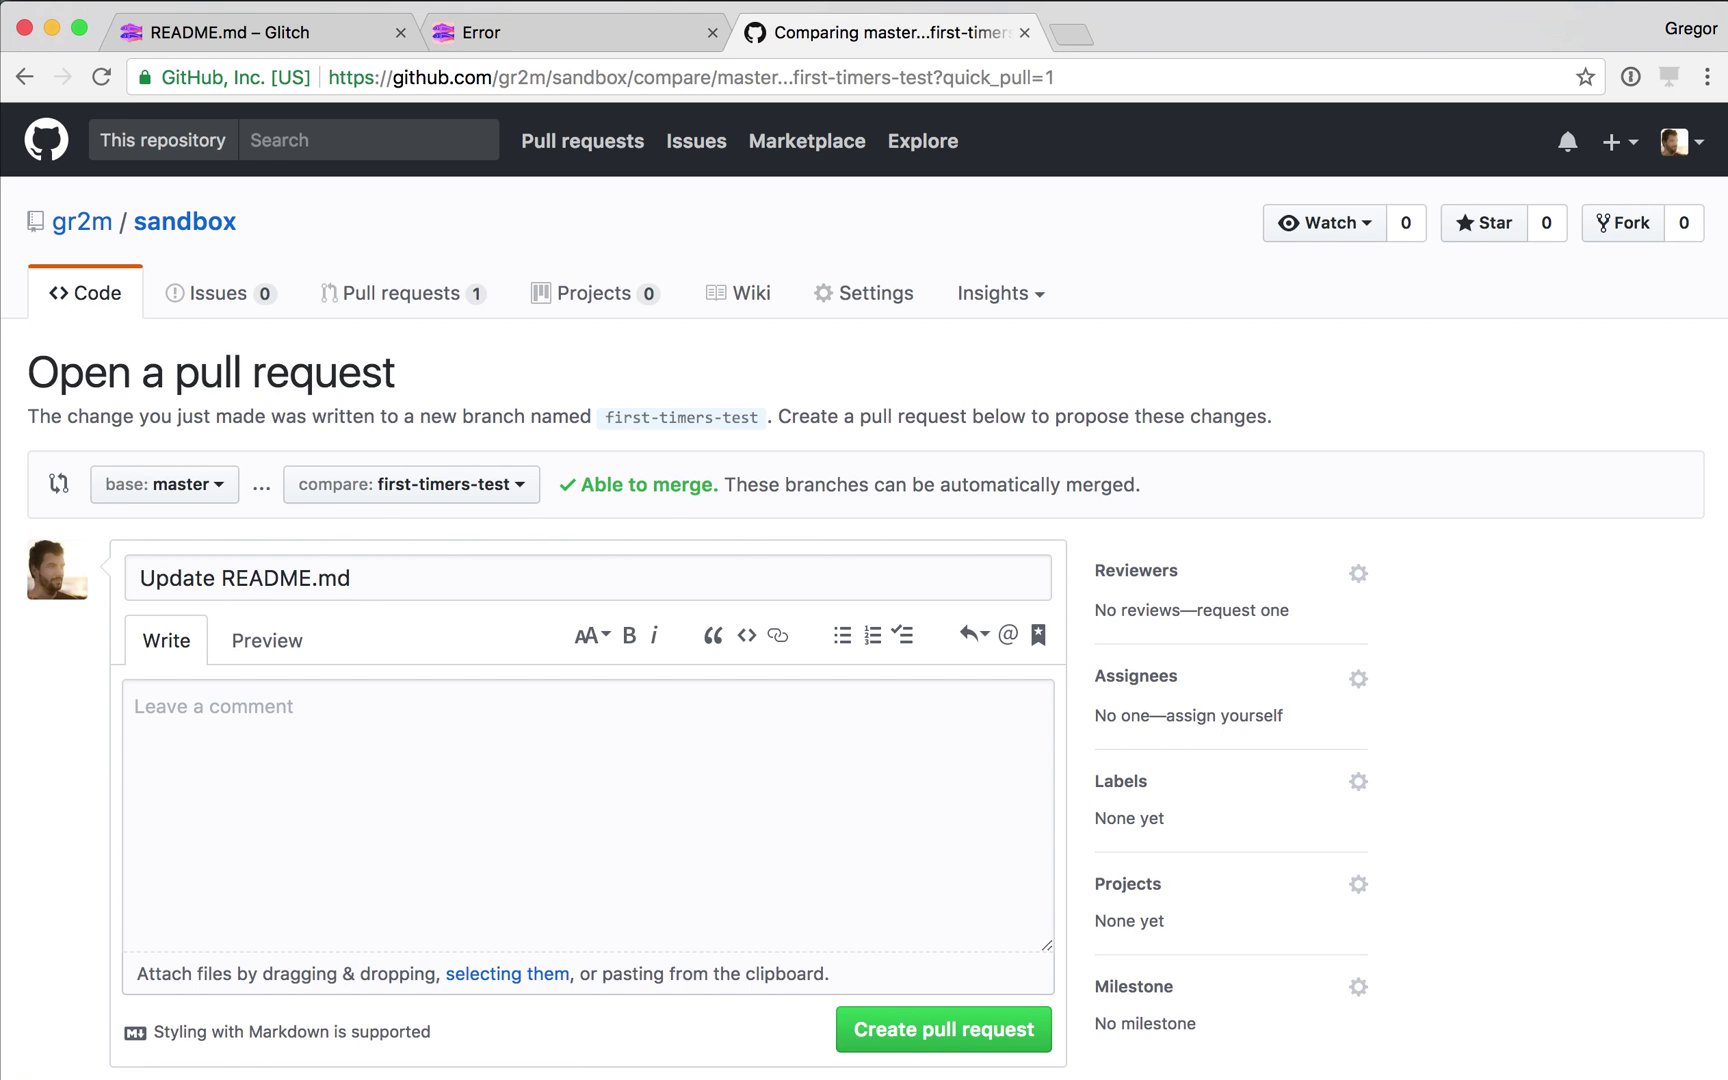
Open issue #2 'Update README.md' labelled first-timers-only-testing in sandbox and review its instructions.
click(206, 293)
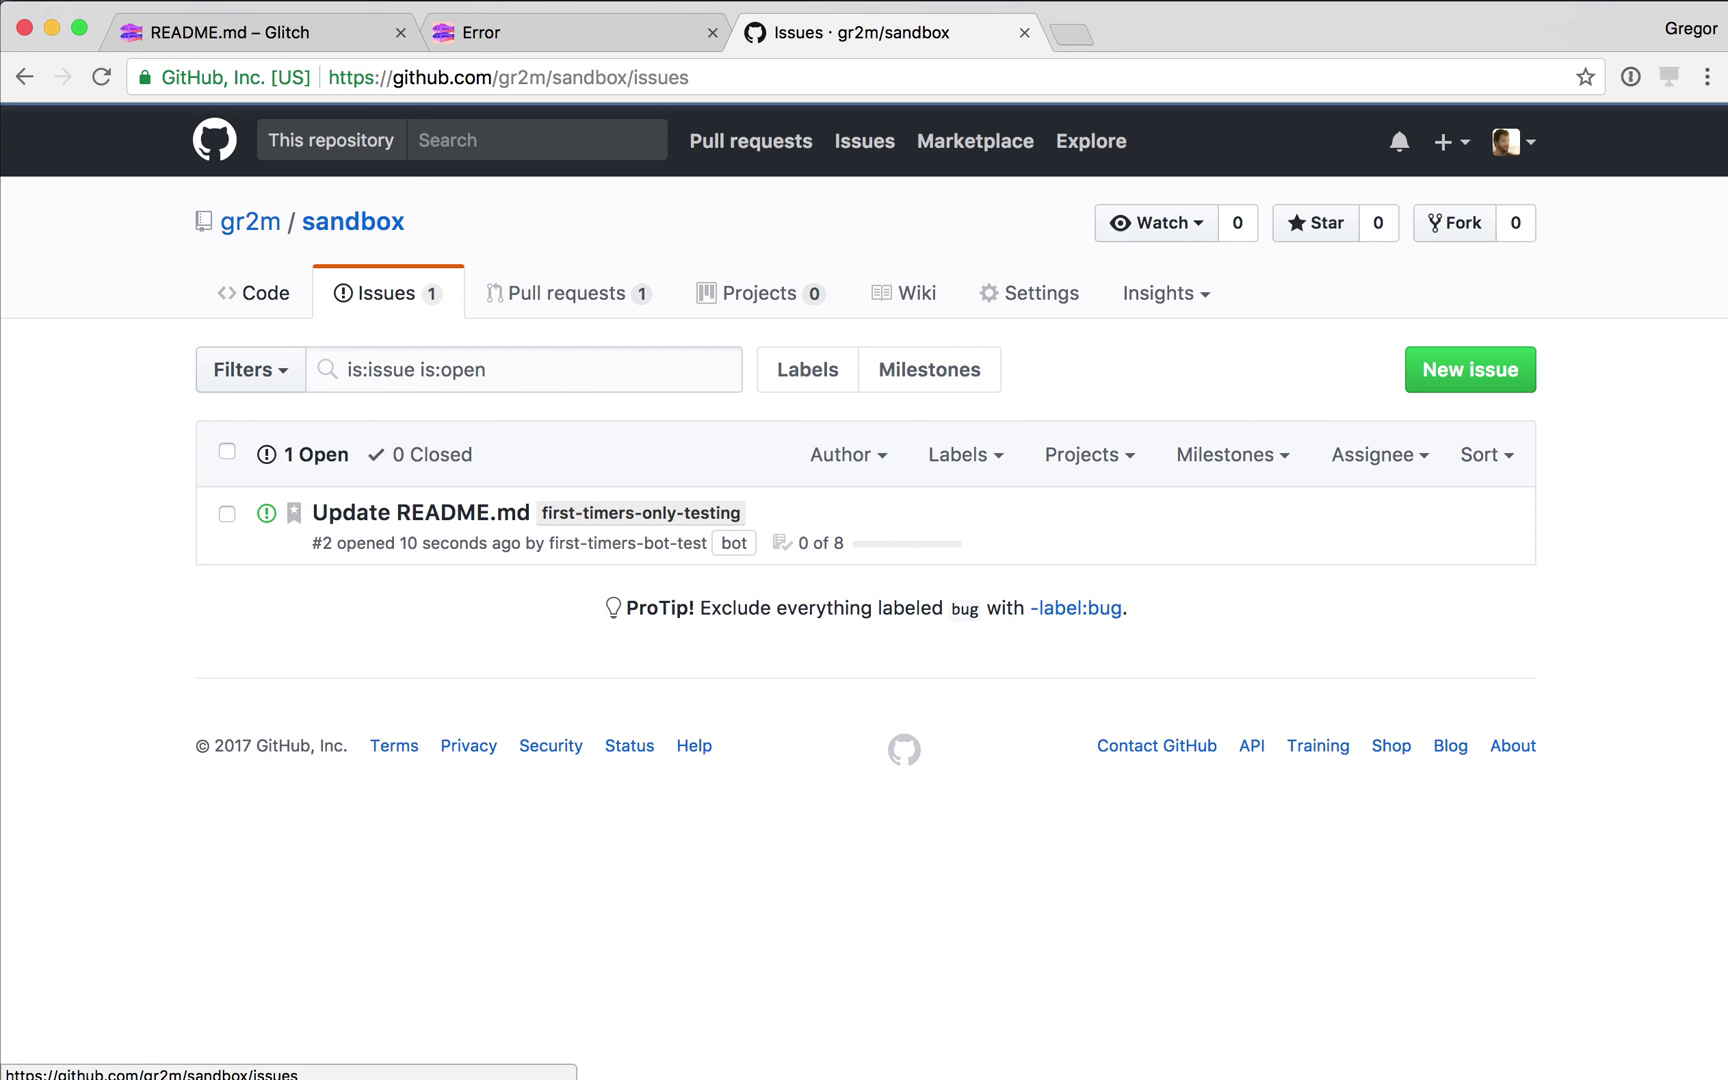
click(420, 512)
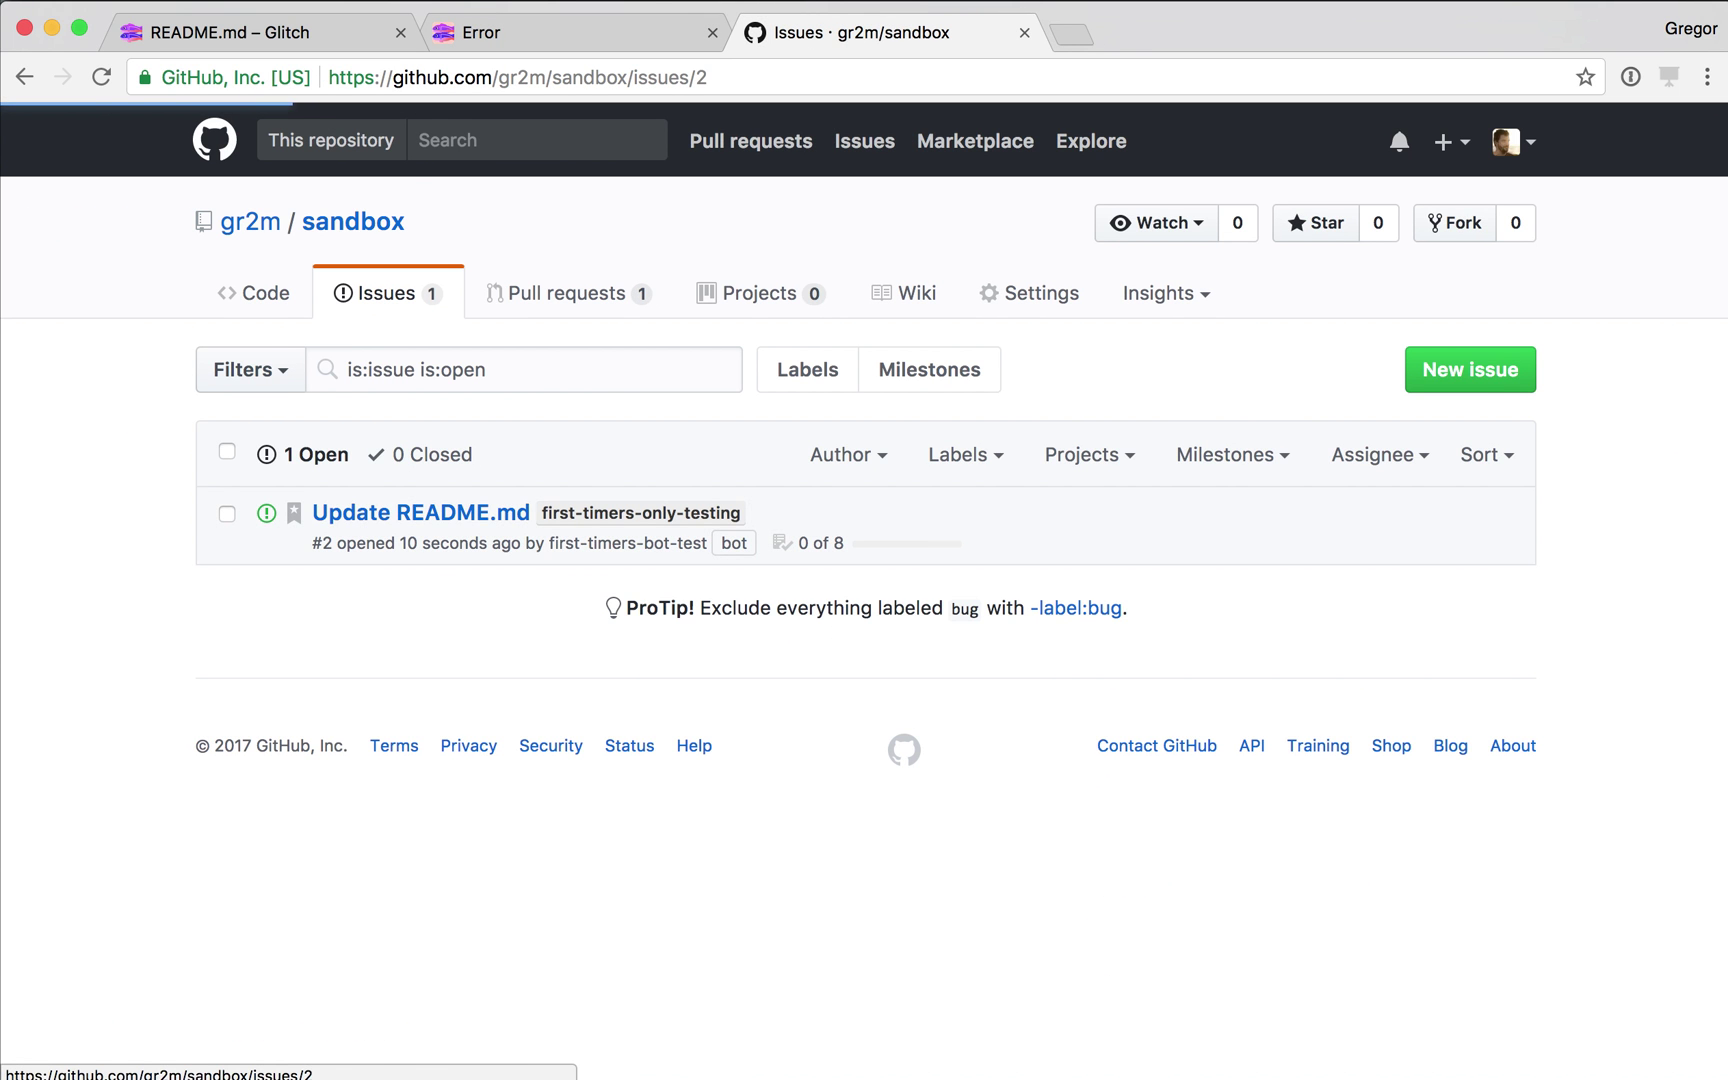
scroll(760, 694, down, 10)
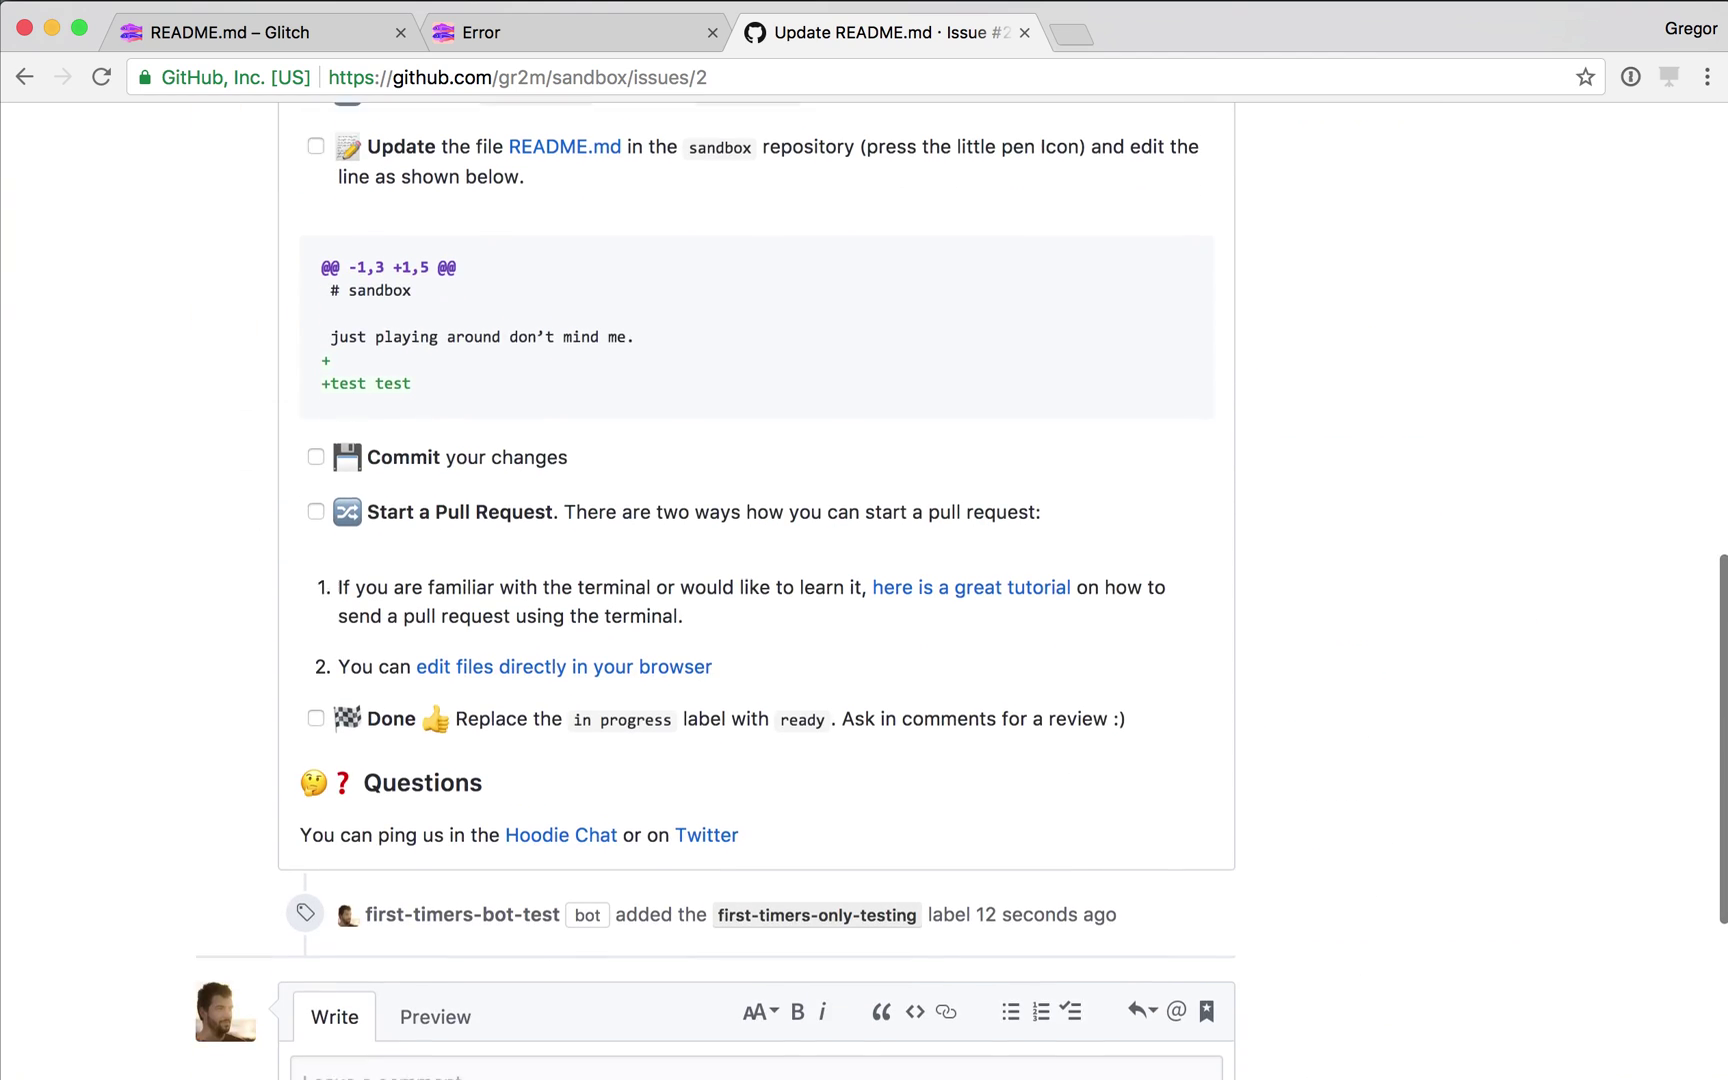
scroll(760, 590, up, 10)
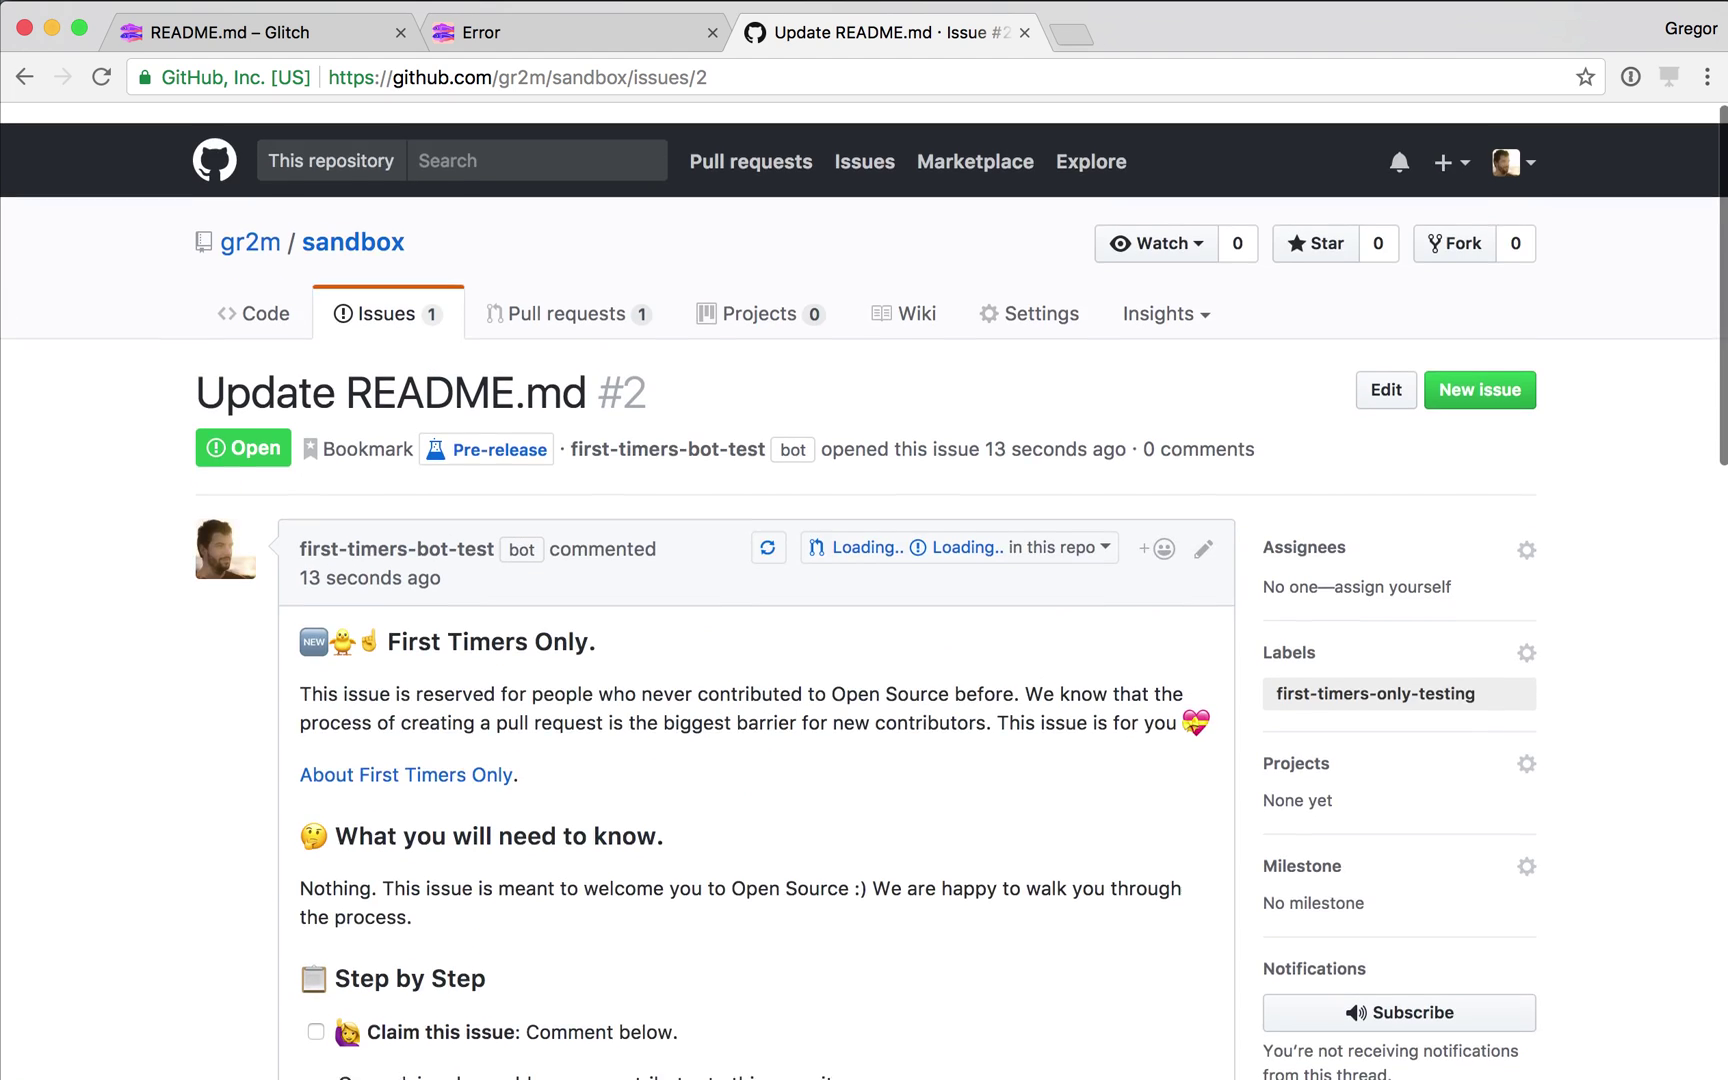